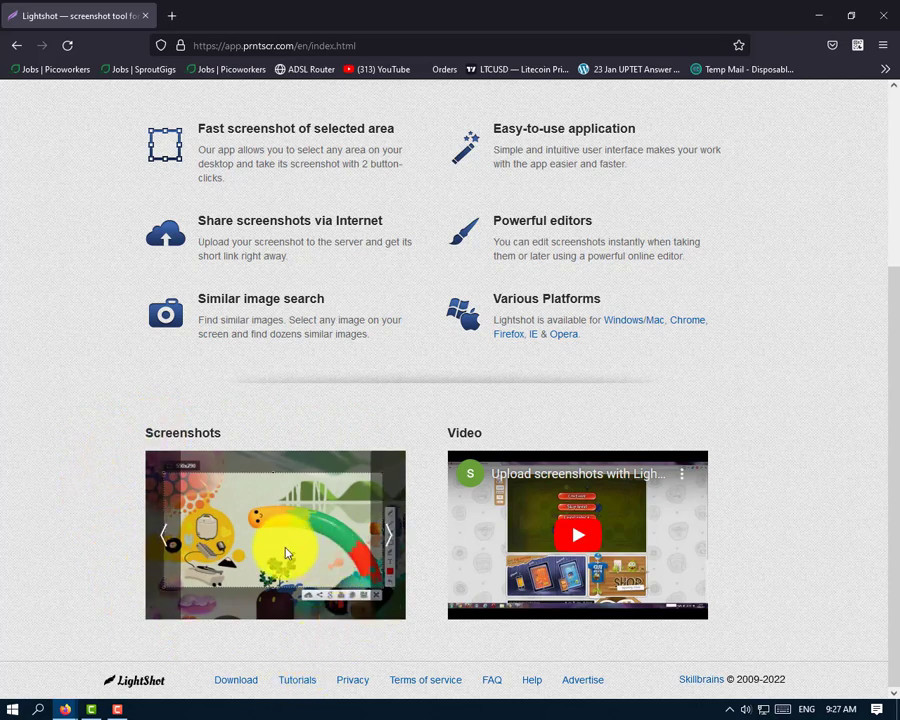
Browse through the sample images in the Screenshots carousel on the Lightshot page.
click(386, 541)
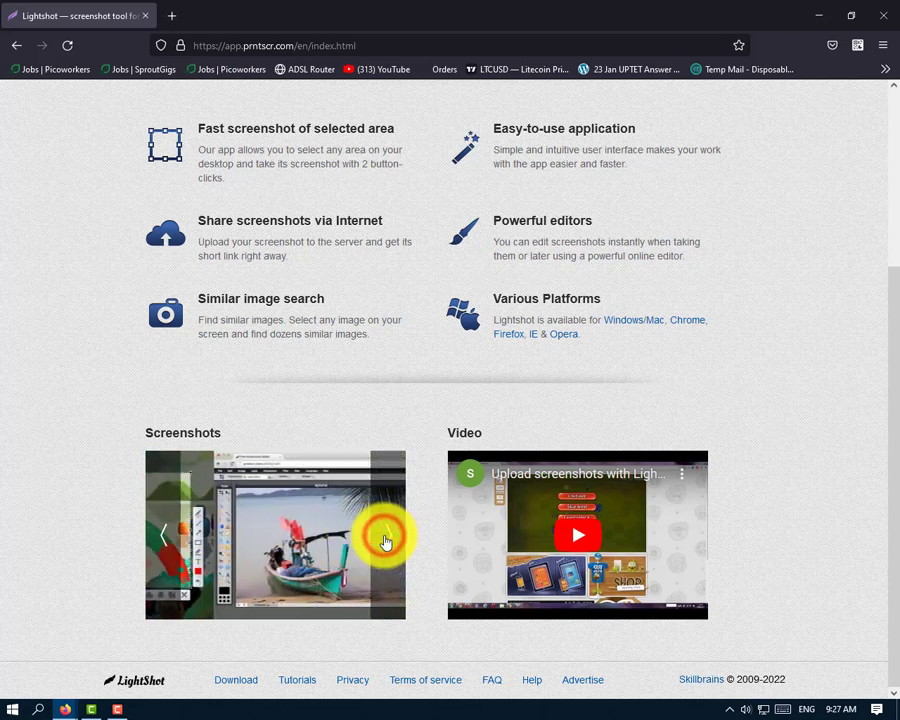
click(386, 541)
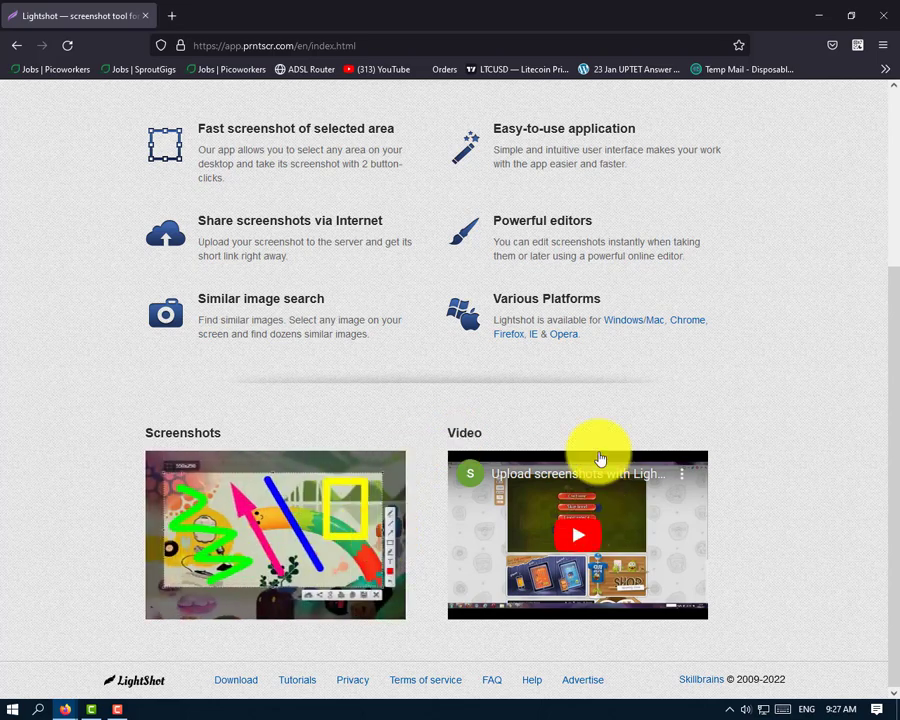
Try to download Lightshot for Windows, cancelling the duplicate download.
scroll(551, 561, up, 4)
scroll(548, 558, up, 1)
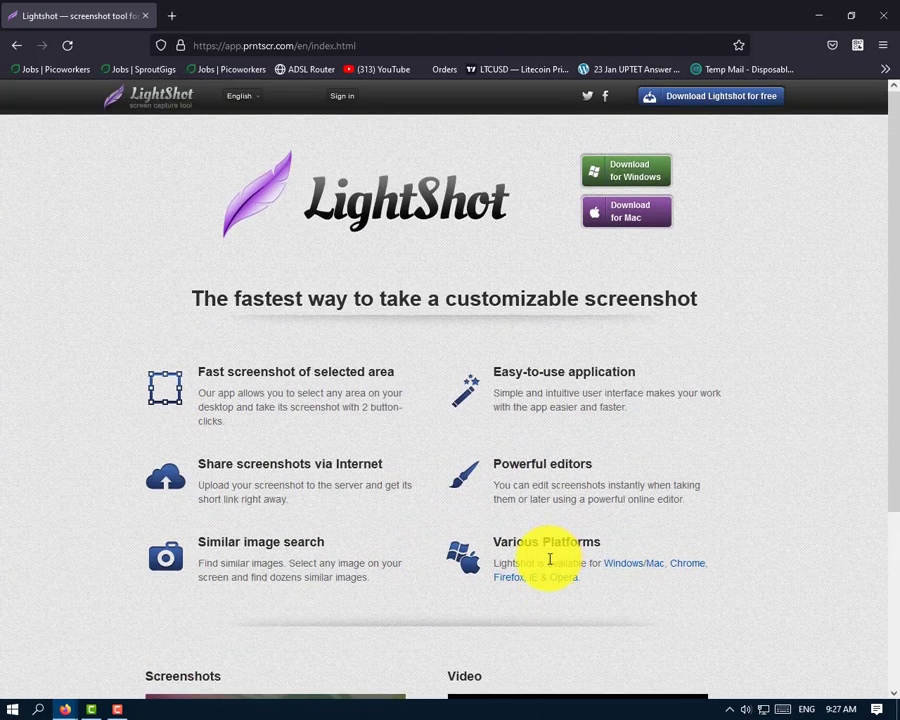
click(658, 178)
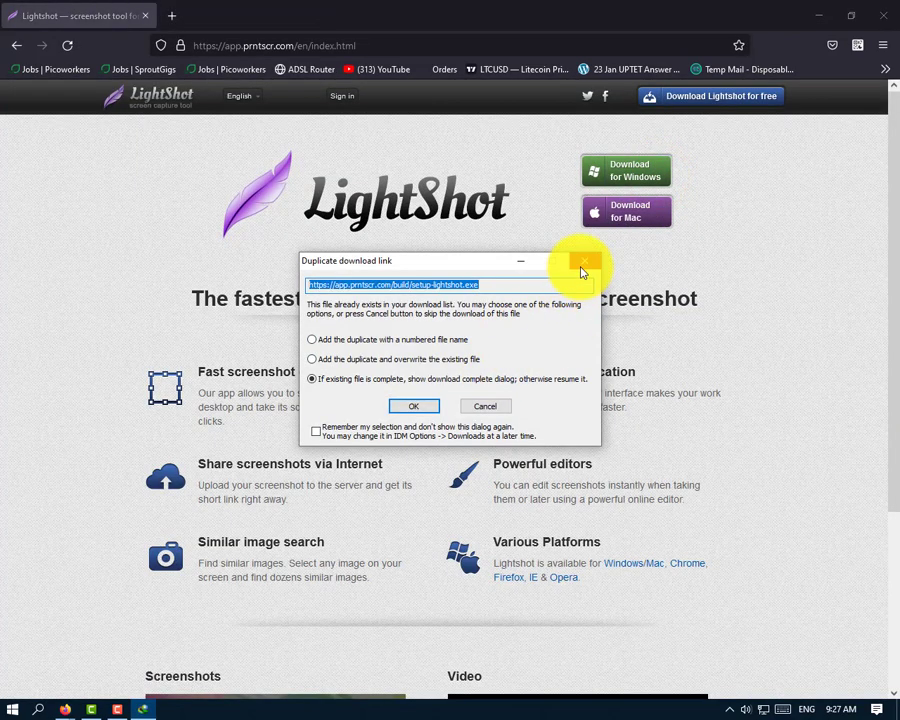
click(494, 405)
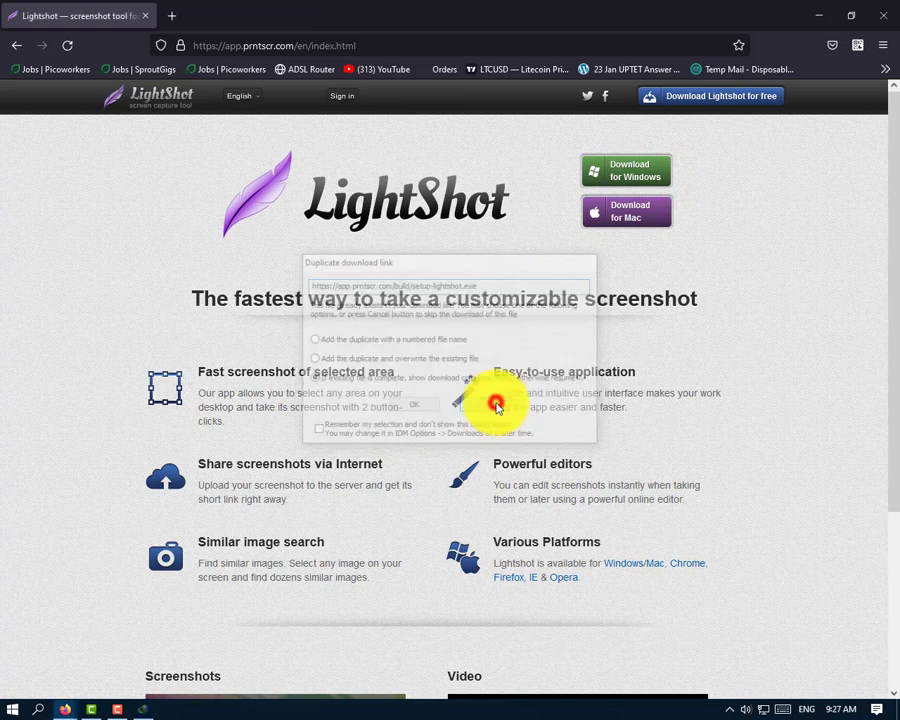
scroll(496, 402, down, 5)
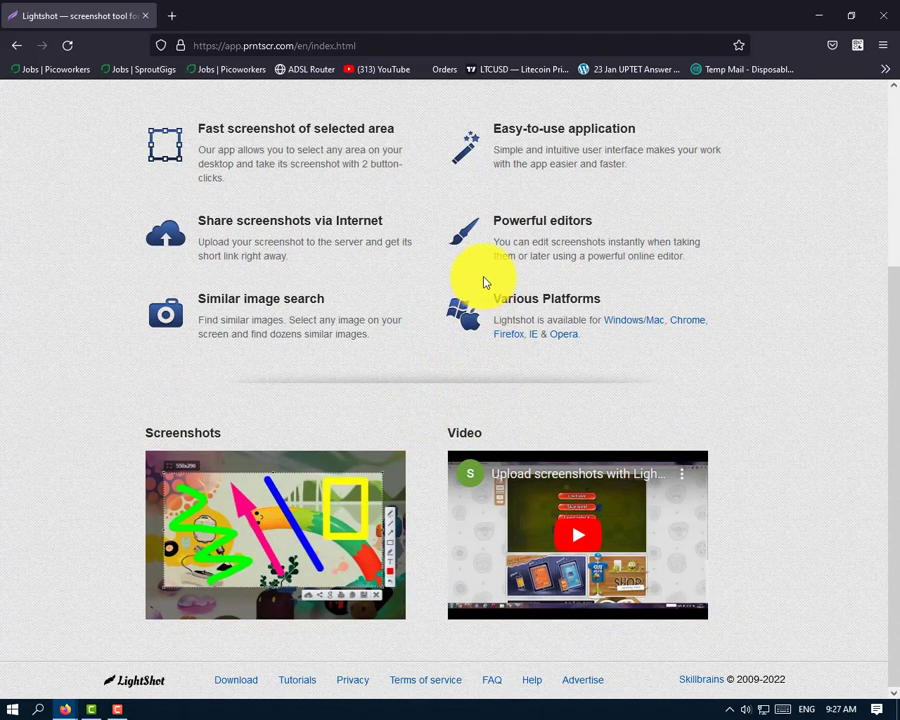
Minimize the browser and refresh the desktop twice.
click(810, 7)
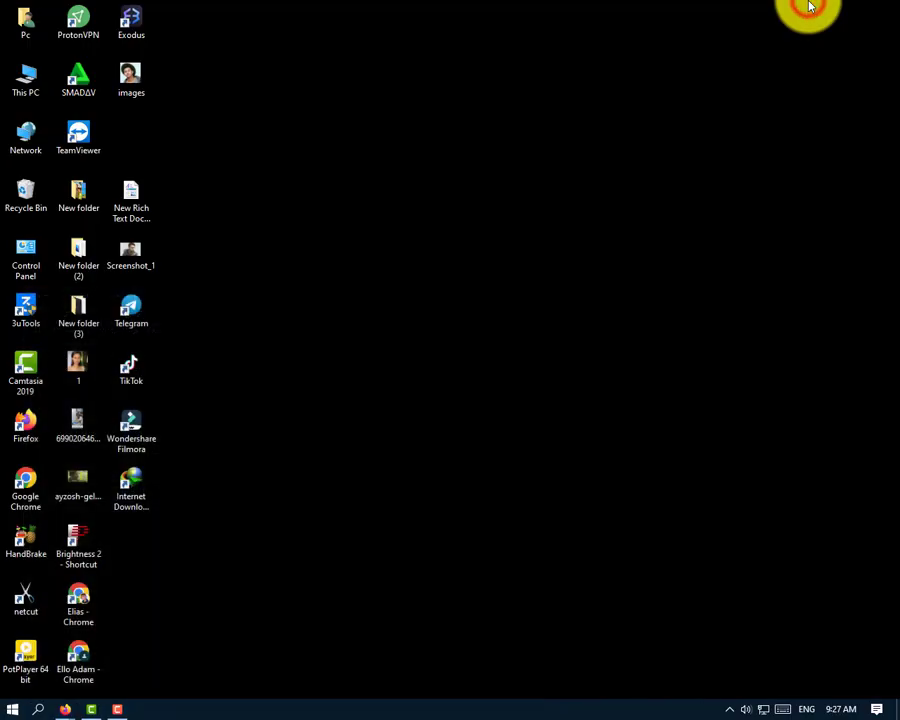
right_click(250, 189)
click(265, 234)
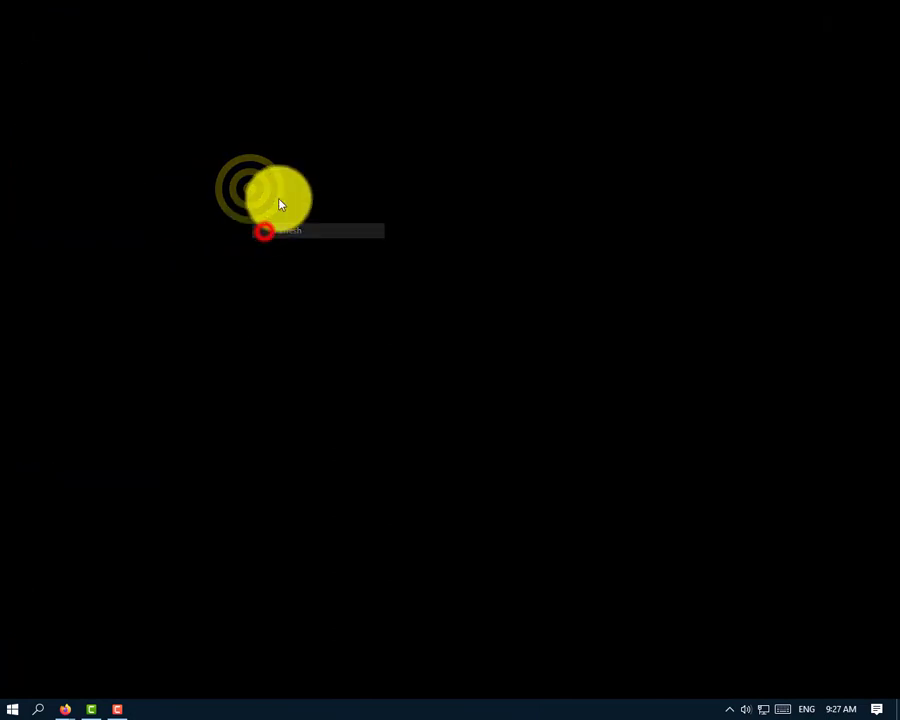
right_click(280, 197)
click(322, 240)
Open the Programs folder inside Downloads in File Explorer.
click(42, 78)
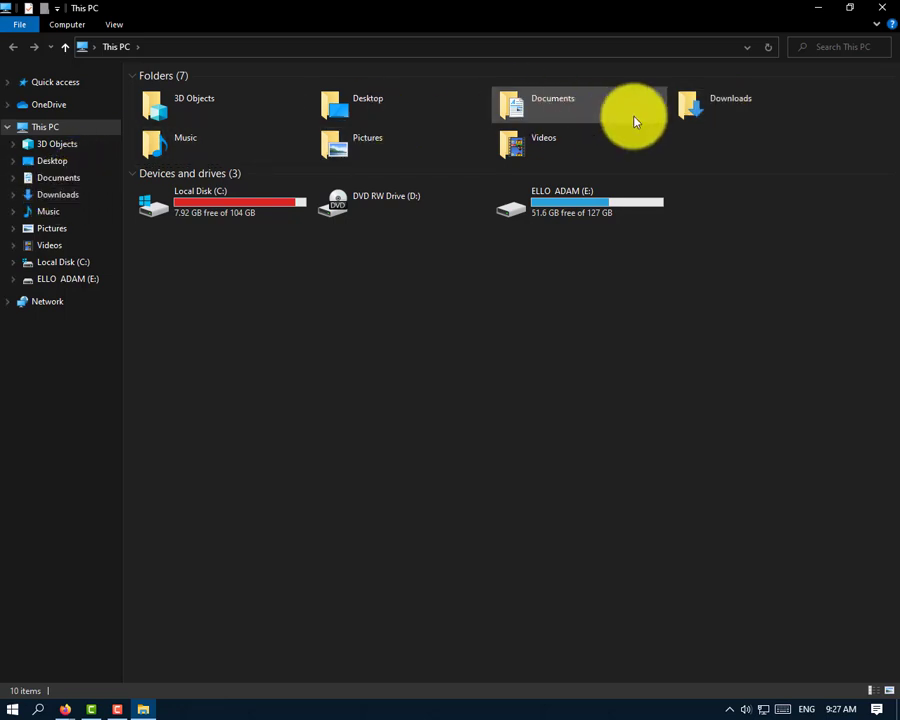
double_click(717, 106)
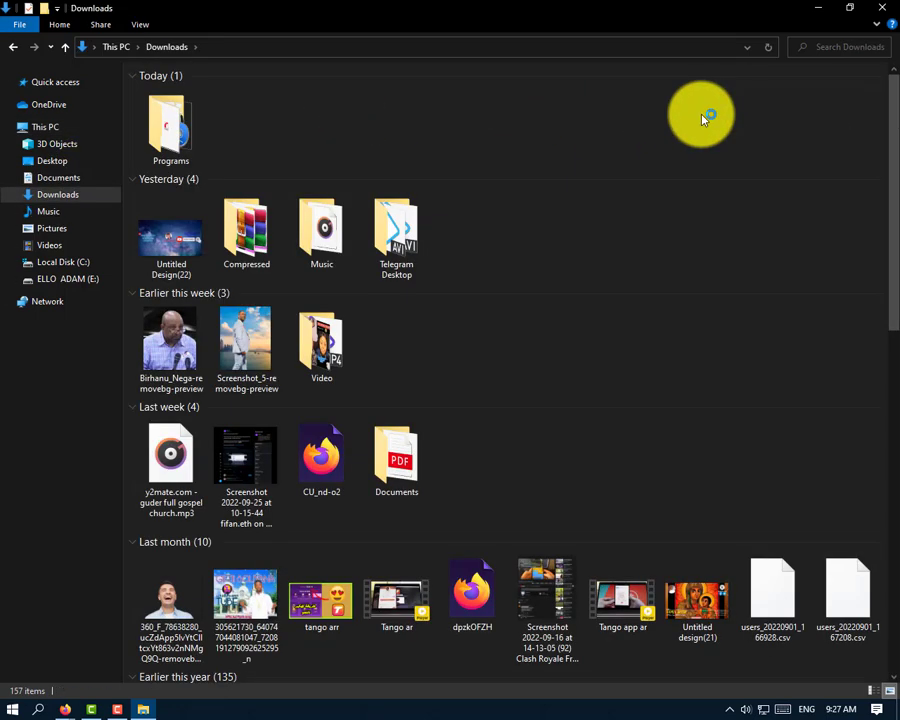
double_click(195, 133)
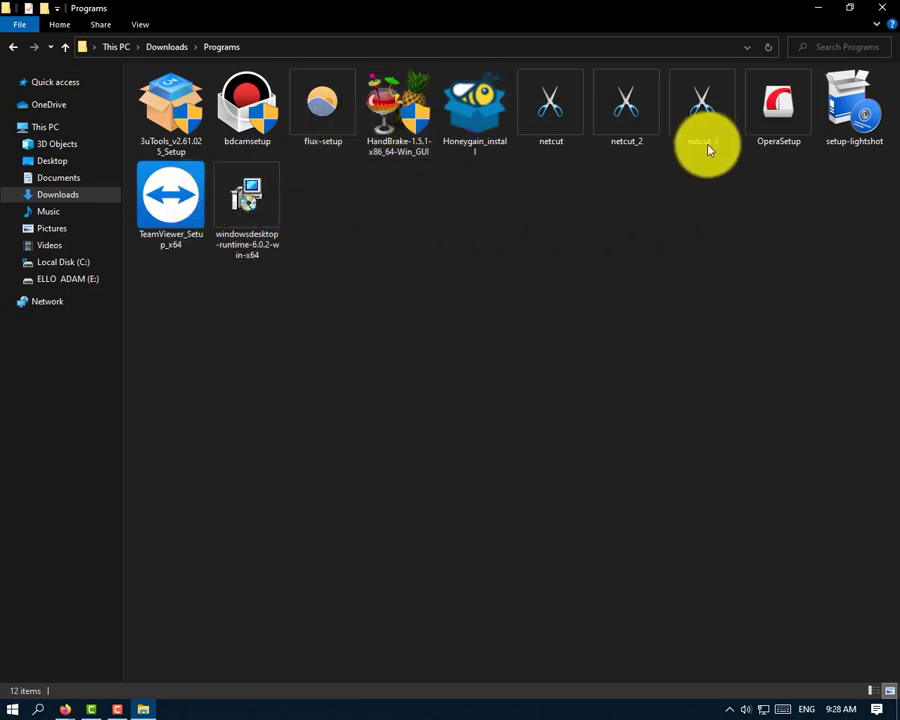
Move the setup-lightshot installer from the Programs folder to the Desktop and minimize File Explorer.
click(878, 115)
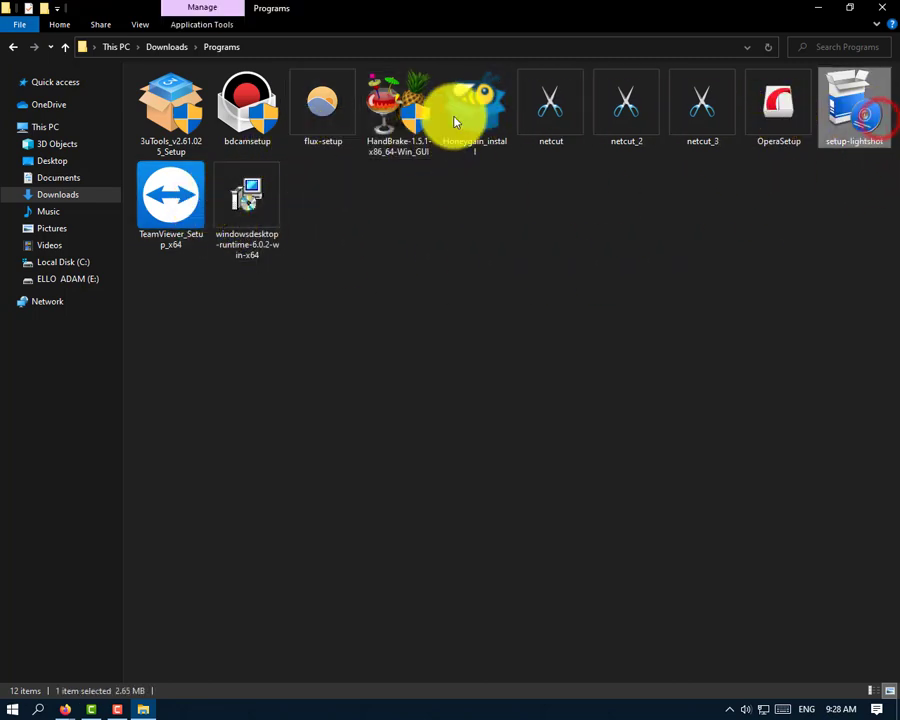
drag(455, 120, 66, 162)
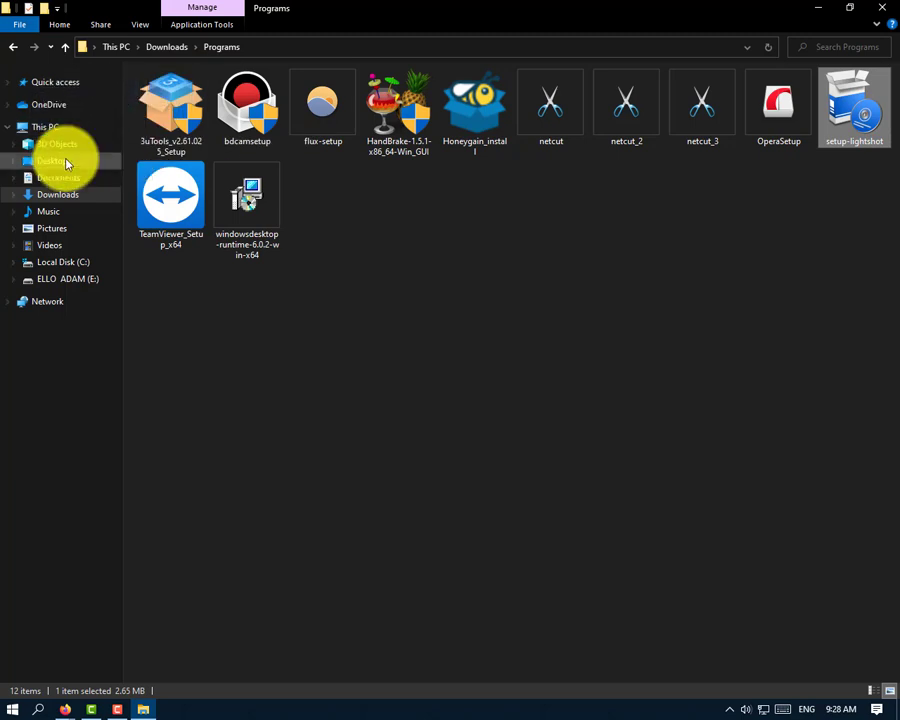
click(815, 7)
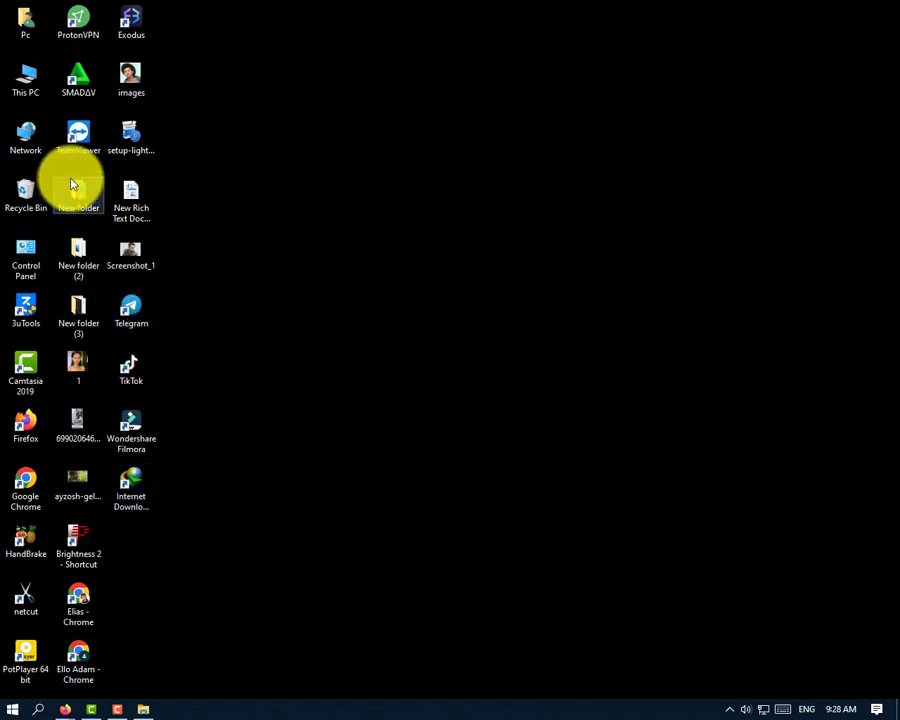
Move the setup-lightshot icon to the empty middle of the desktop and put the Internet Download Manager icon in its former place.
drag(120, 145, 331, 195)
drag(125, 497, 141, 151)
drag(357, 192, 482, 267)
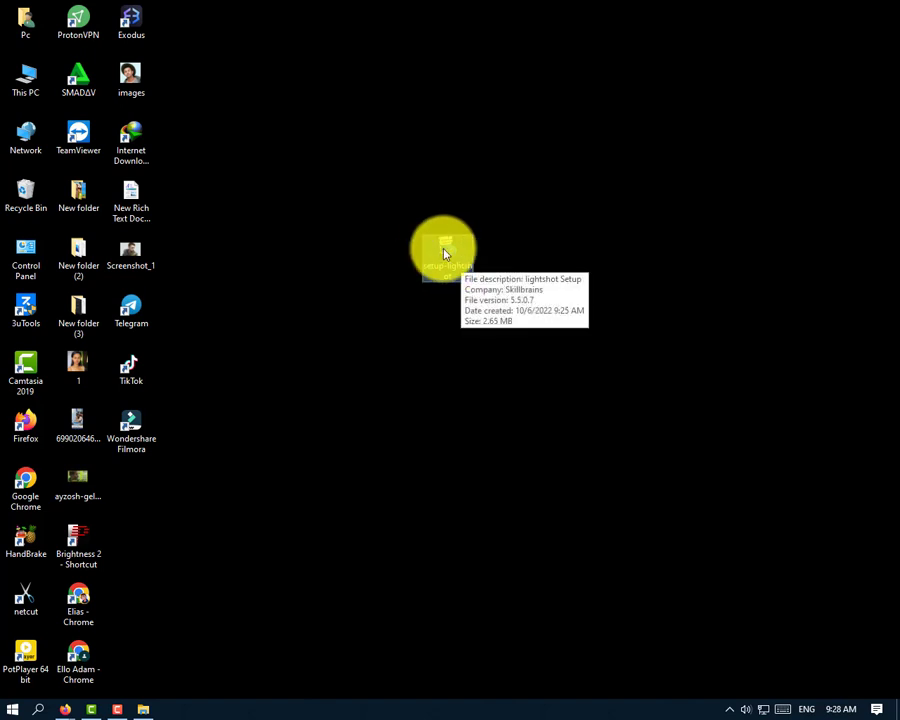
drag(447, 250, 512, 258)
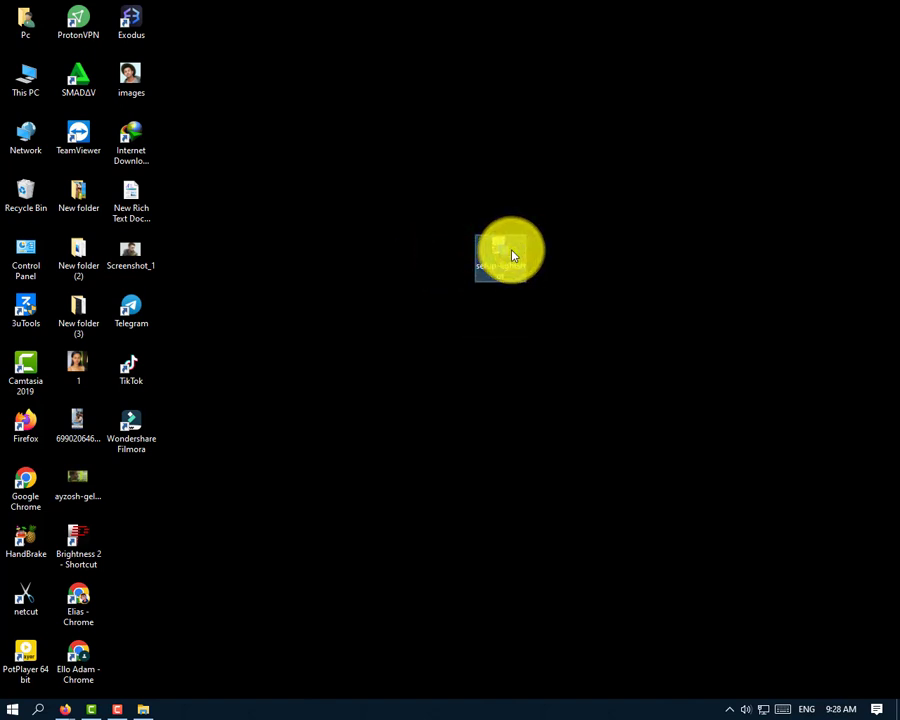
Run the setup-lightshot installer as administrator.
double_click(511, 253)
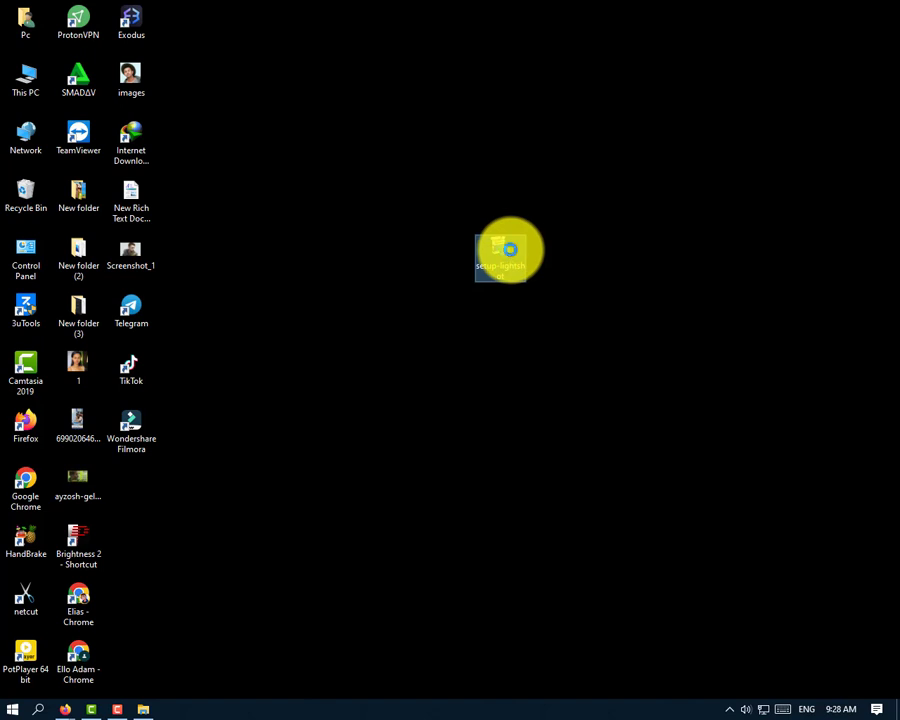
right_click(511, 251)
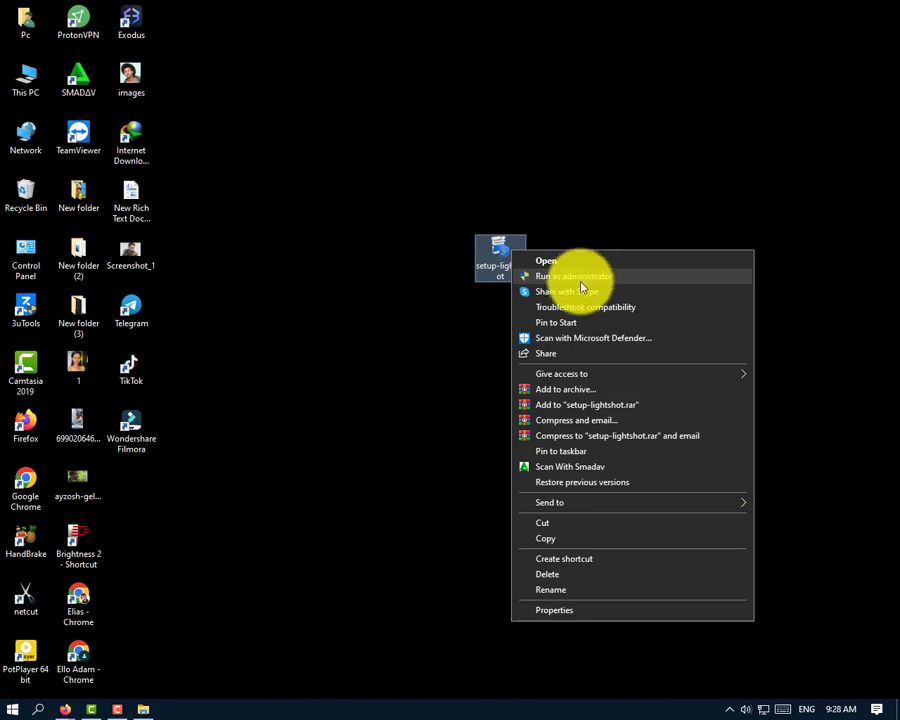
click(581, 278)
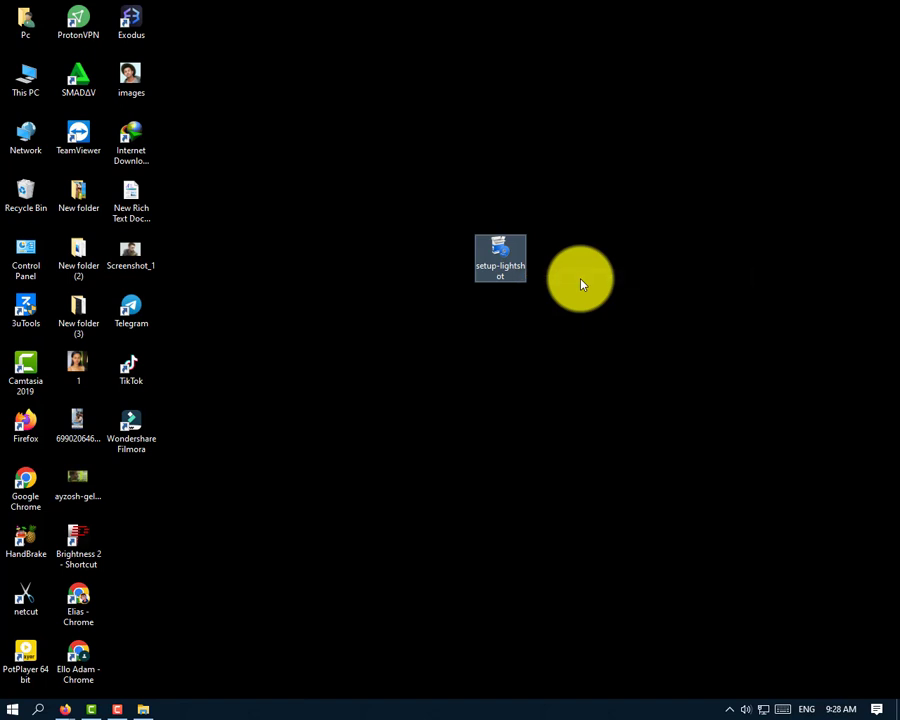
click(581, 285)
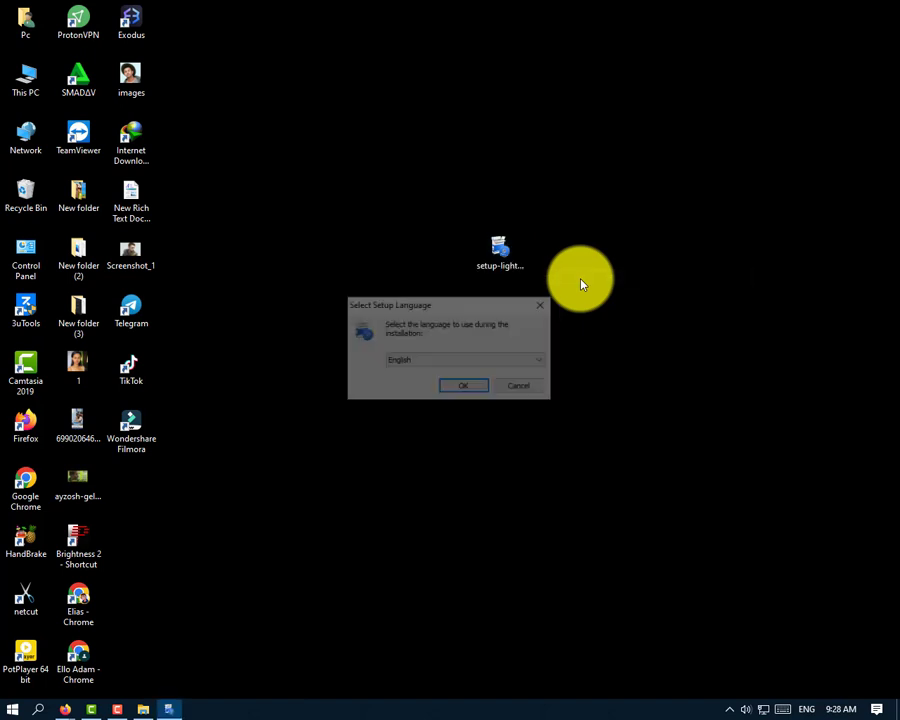
Look through the available setup languages, select English and confirm it.
click(446, 368)
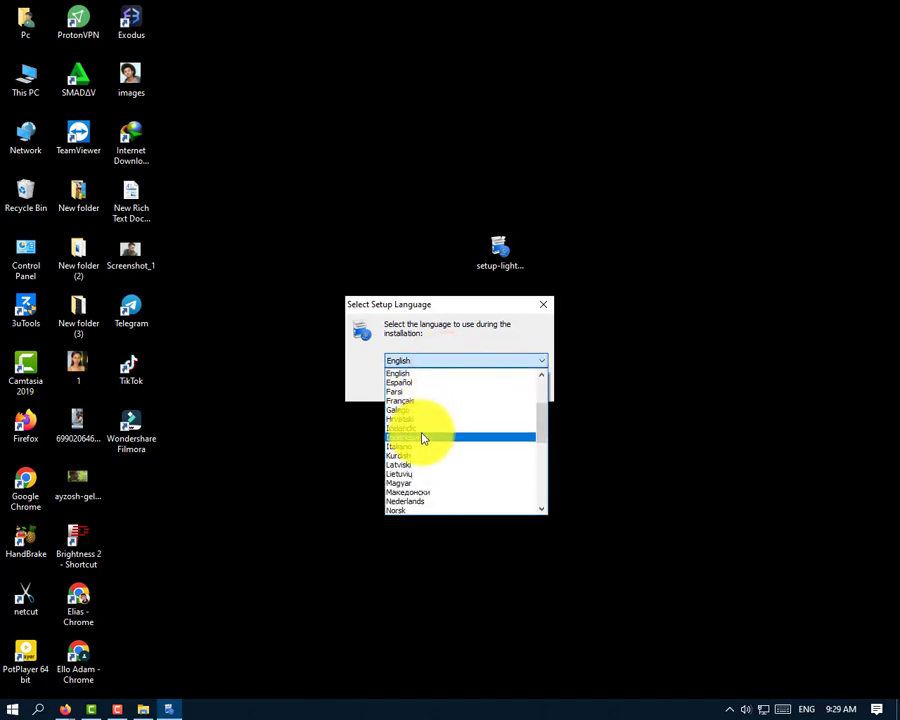
scroll(422, 438, down, 7)
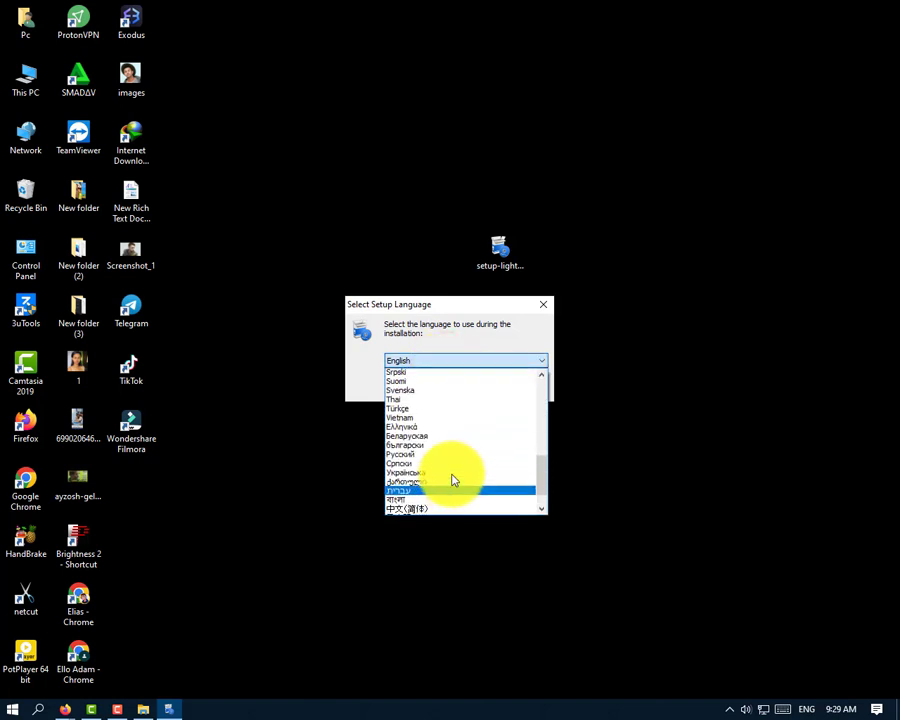
scroll(452, 481, up, 10)
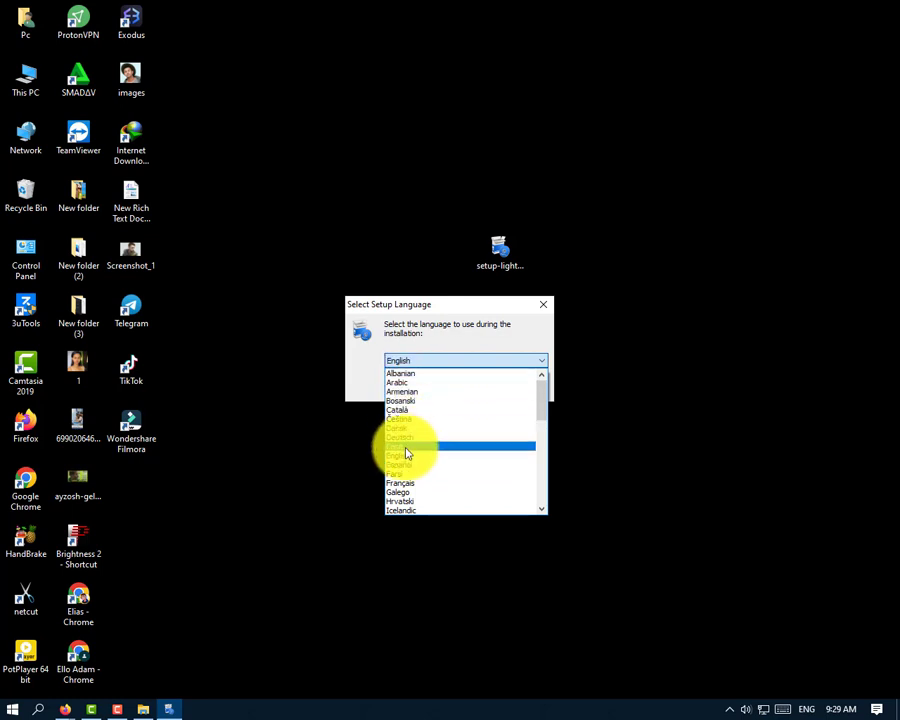
click(400, 376)
click(400, 365)
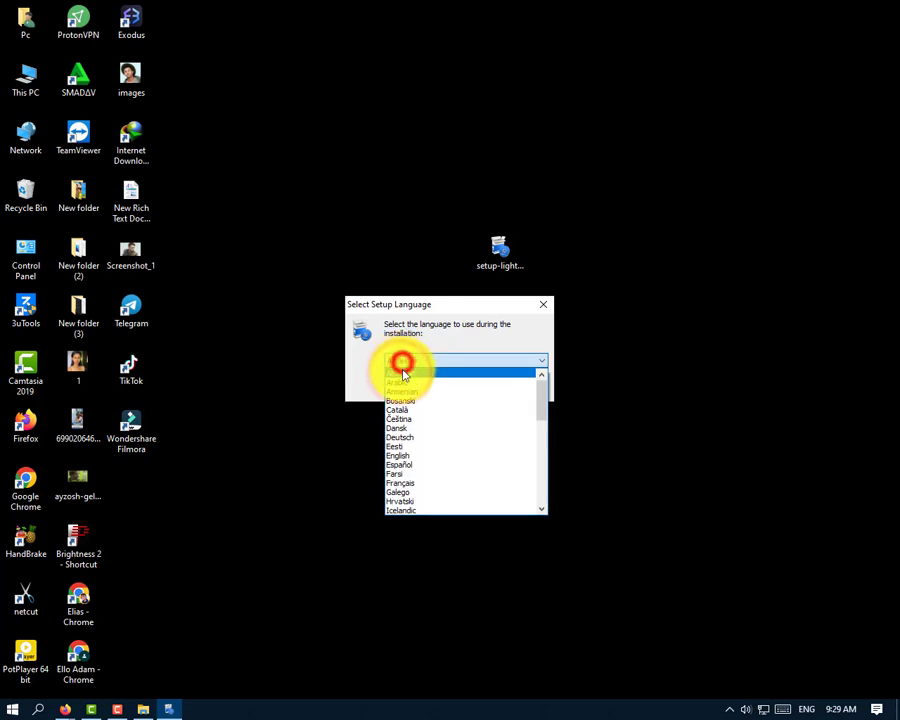
click(417, 456)
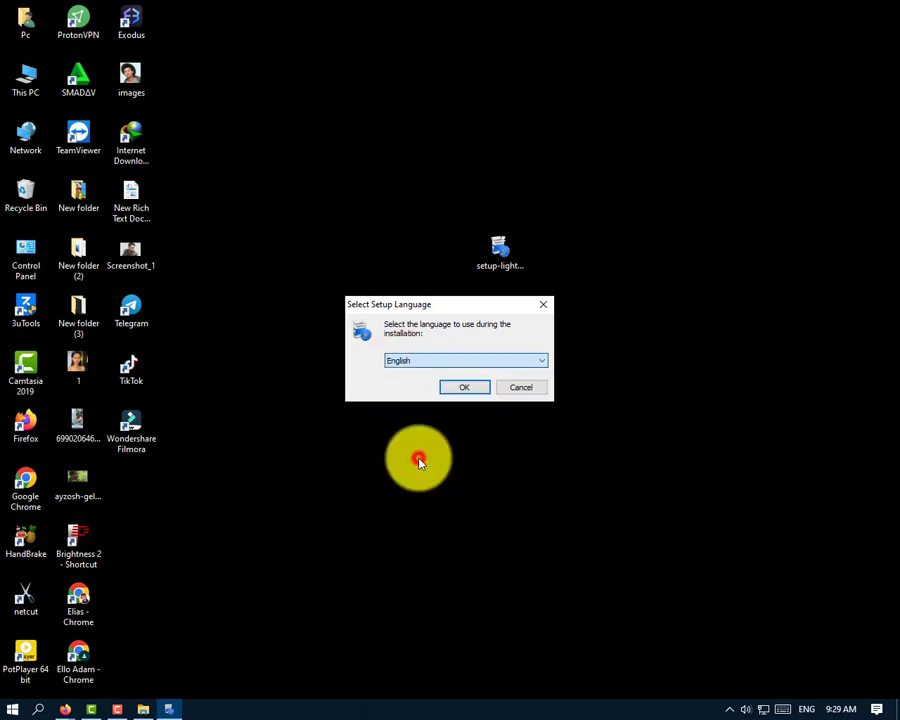
click(464, 391)
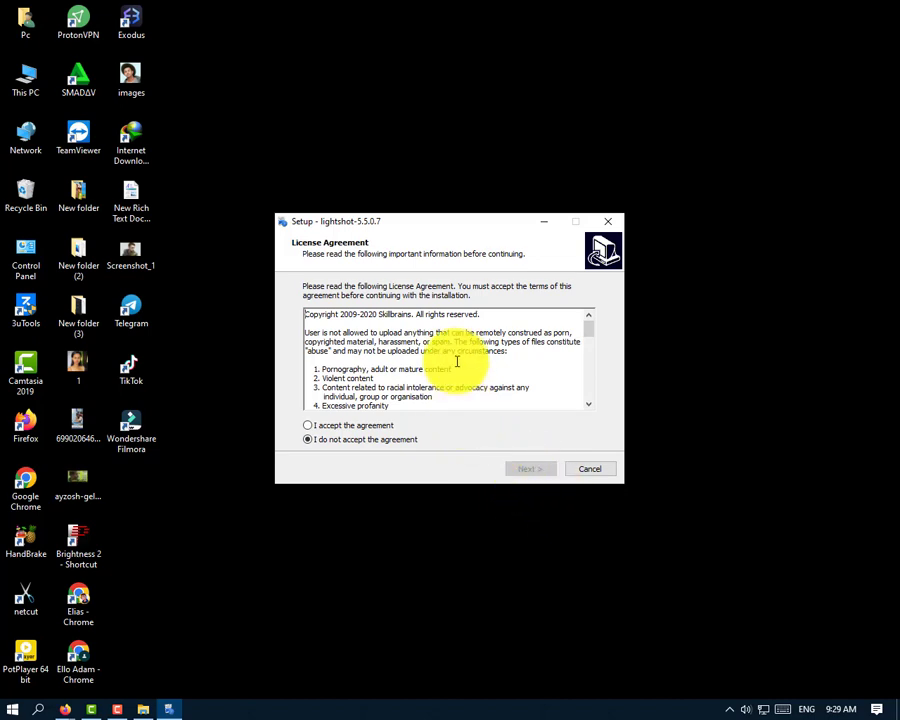
Review the lightshot license agreement, accept it and proceed with the installation.
scroll(455, 362, down, 3)
scroll(456, 361, down, 10)
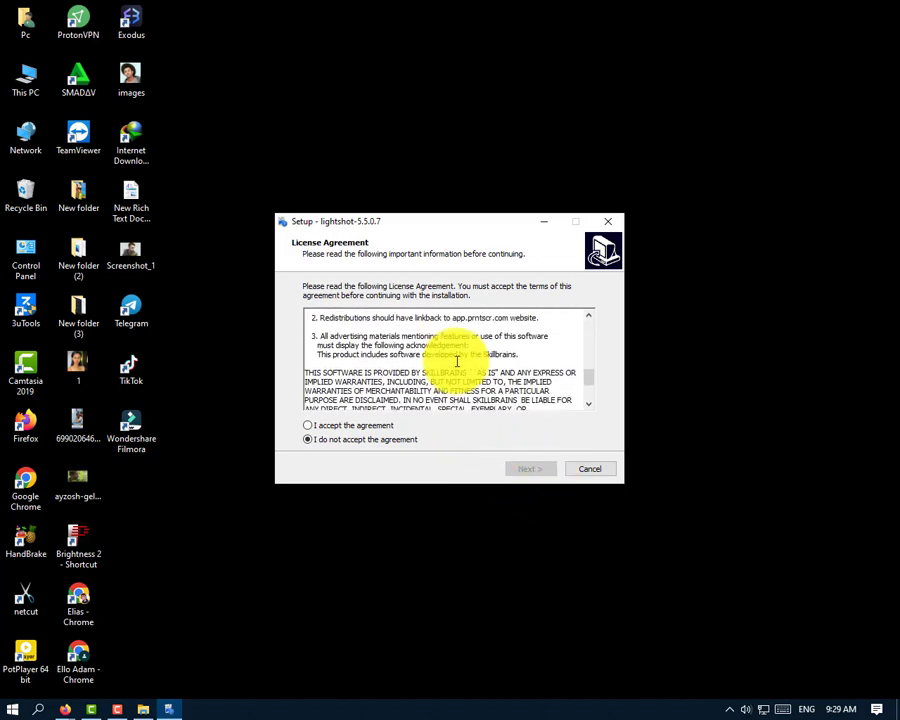
scroll(456, 361, up, 5)
scroll(456, 361, down, 3)
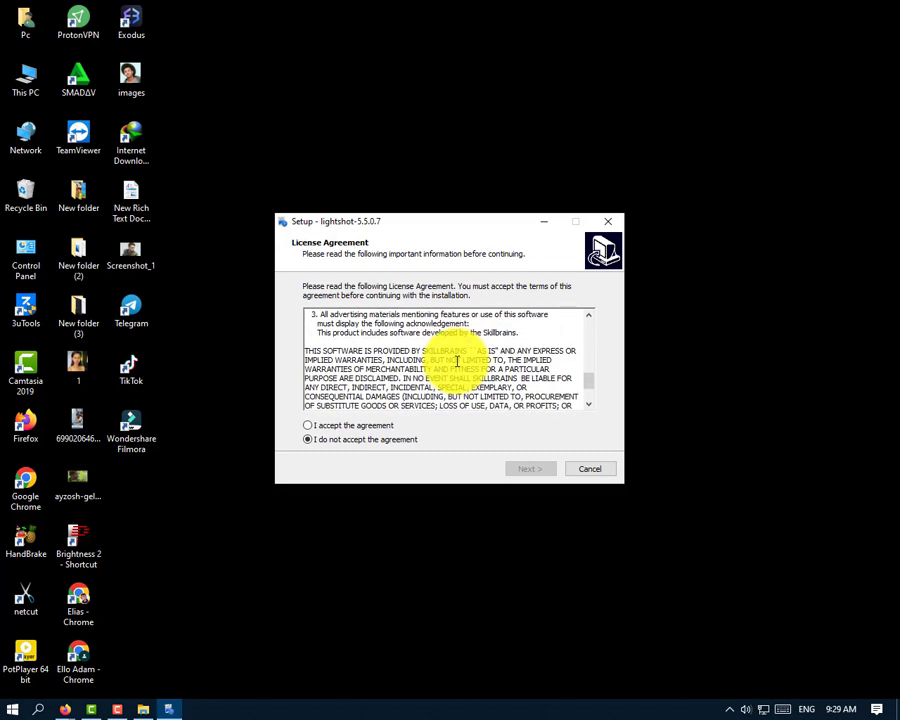
scroll(456, 361, down, 2)
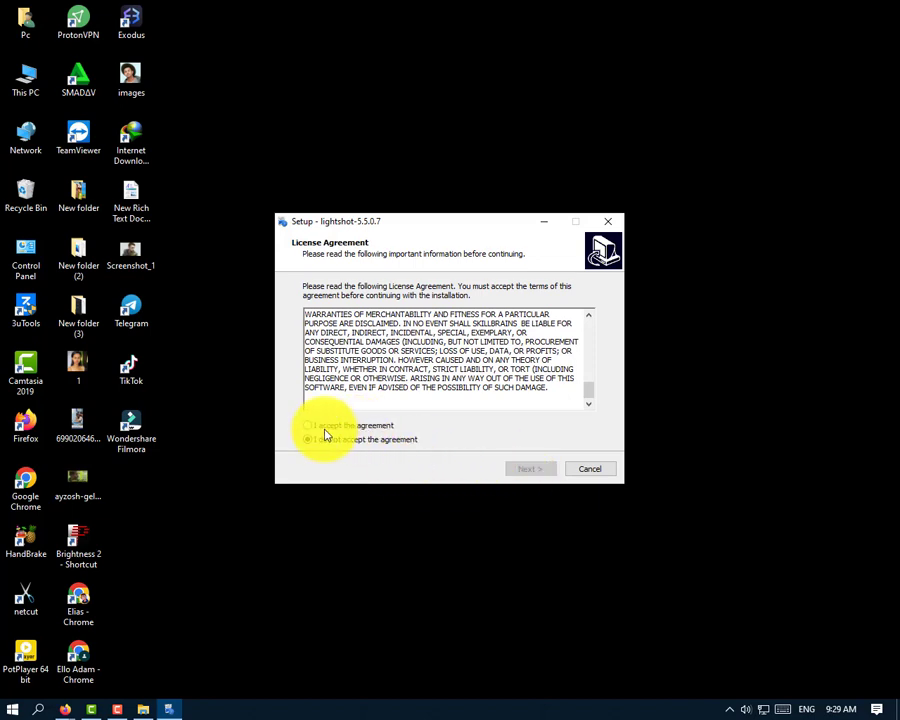
scroll(404, 351, up, 3)
scroll(407, 352, up, 5)
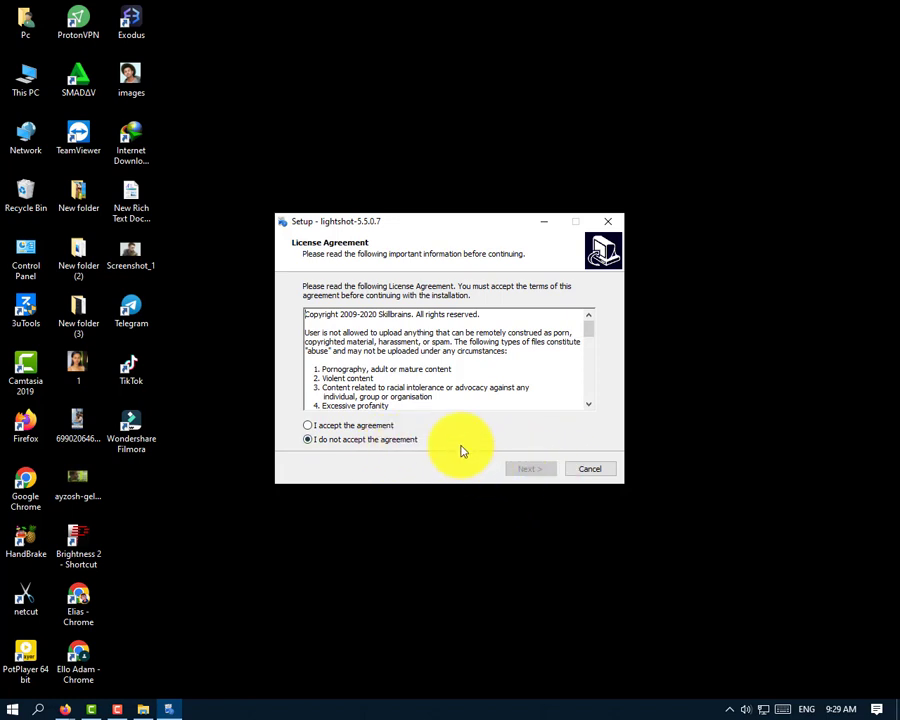
click(308, 426)
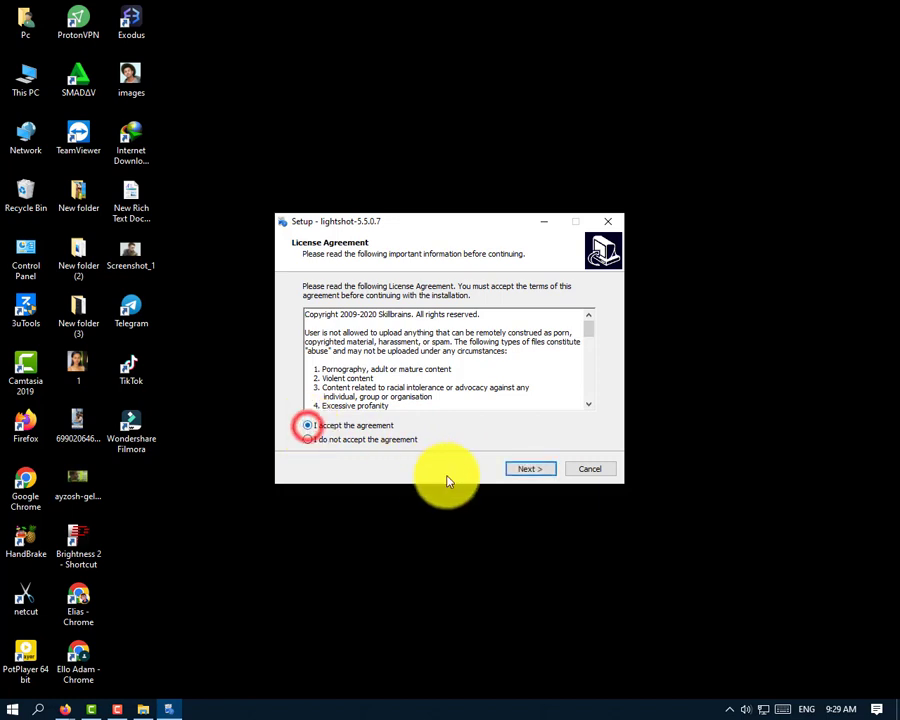
click(531, 472)
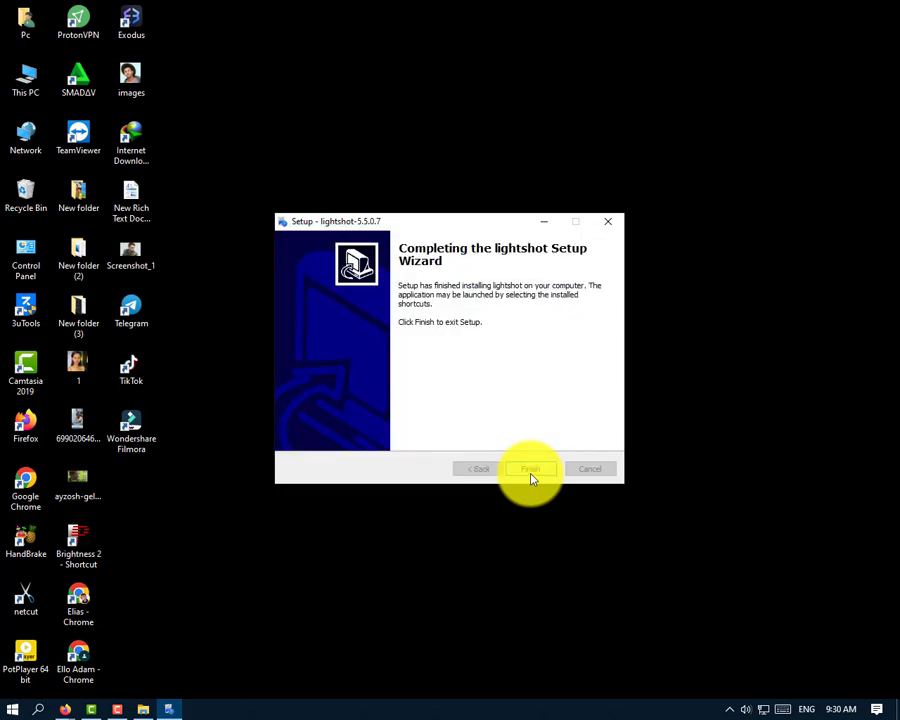
Finish the lightshot setup wizard and minimize the browser window it opens.
click(531, 472)
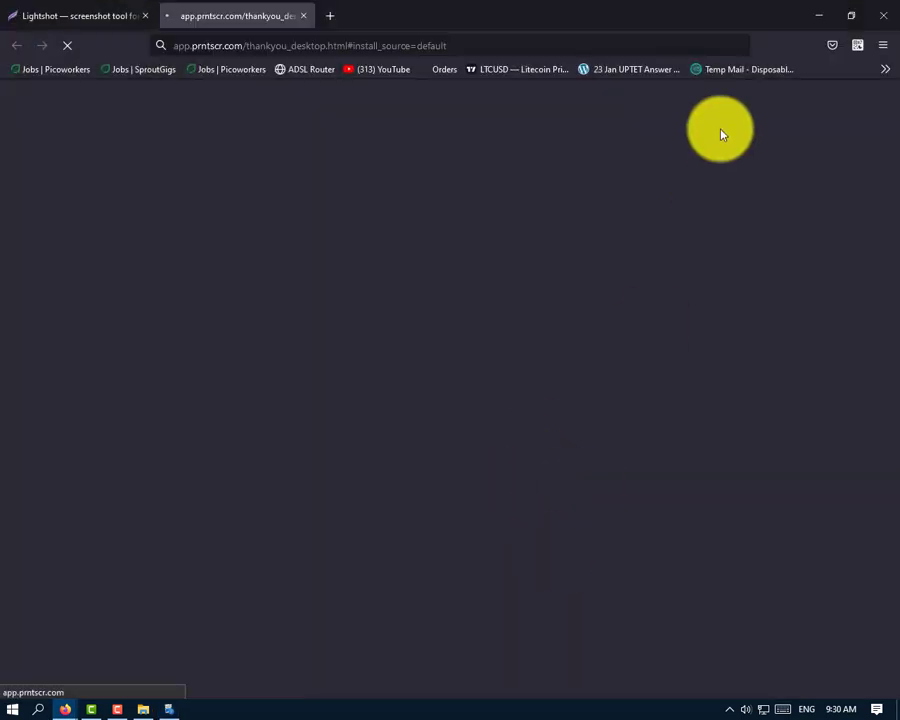
click(818, 15)
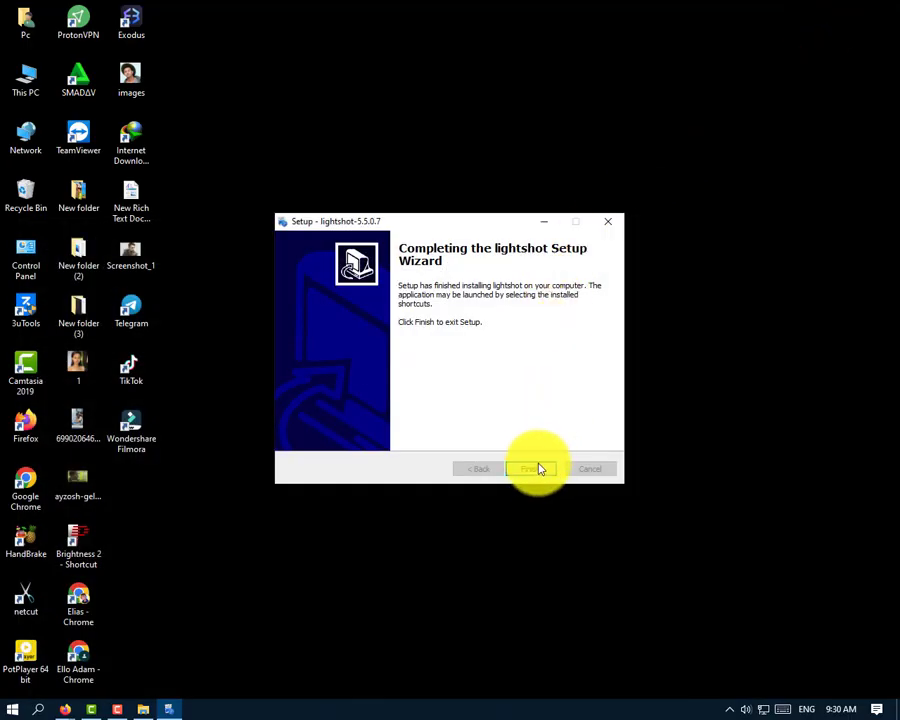
click(538, 469)
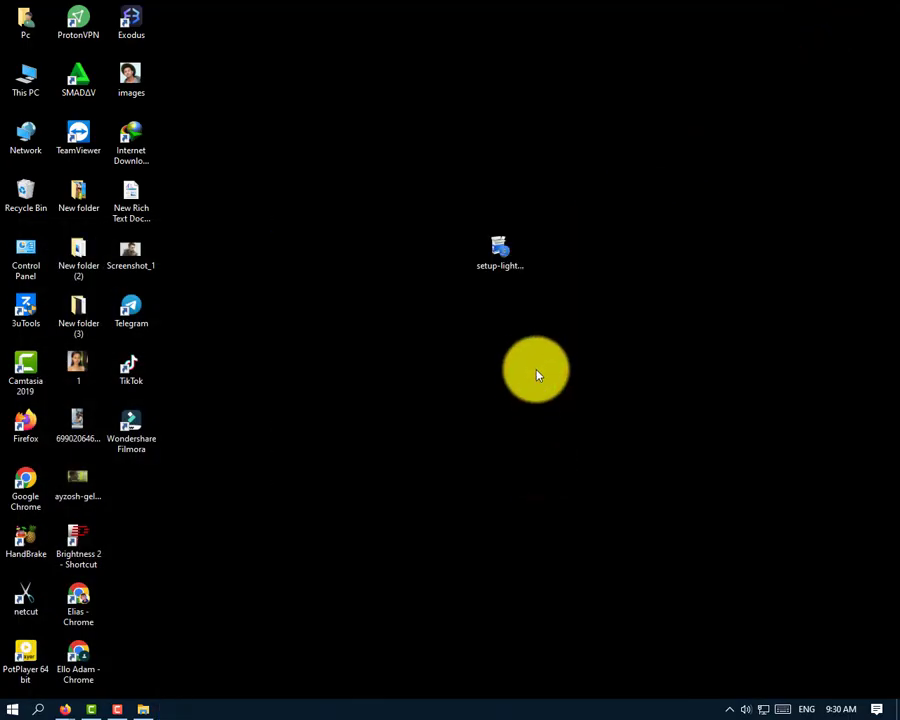
Move the setup-lightshot file to another spot on the desktop and switch to the Lightshot window in Firefox, closing the blank window.
drag(504, 249, 668, 86)
mouse_move(70, 702)
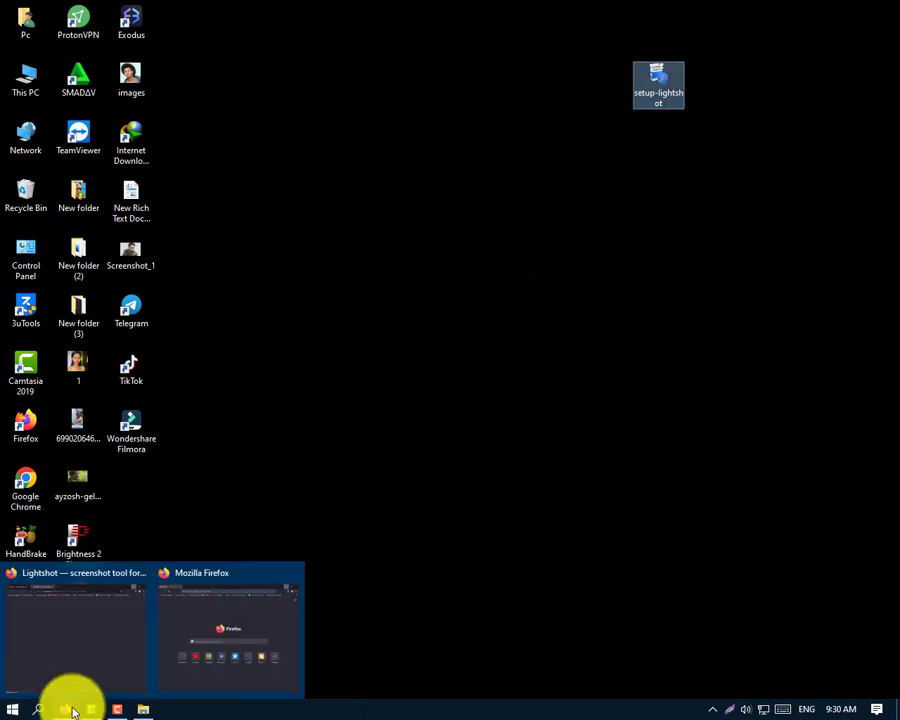
click(291, 576)
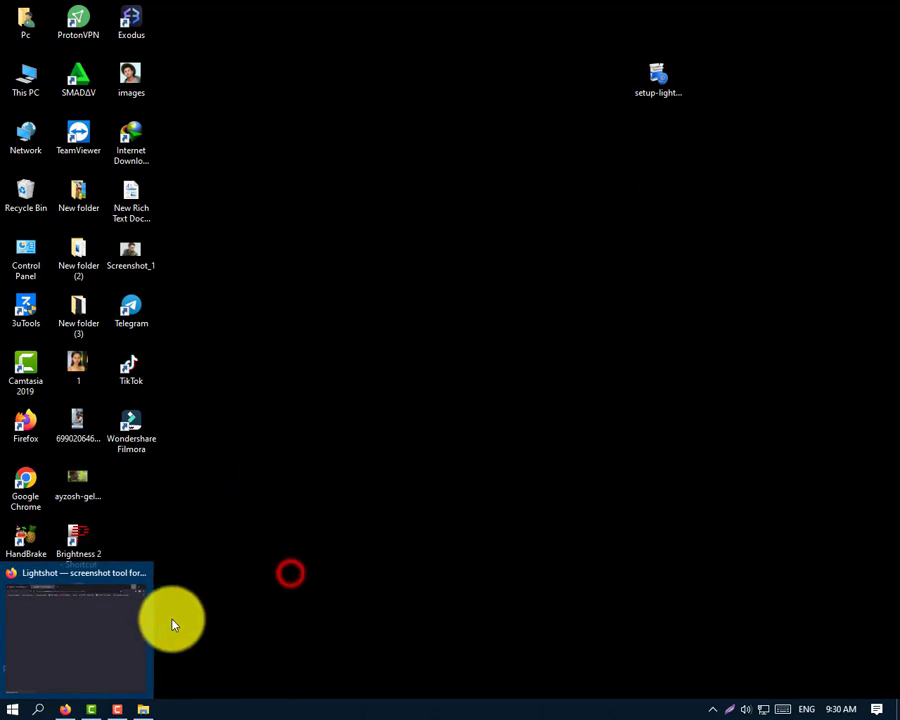
click(90, 621)
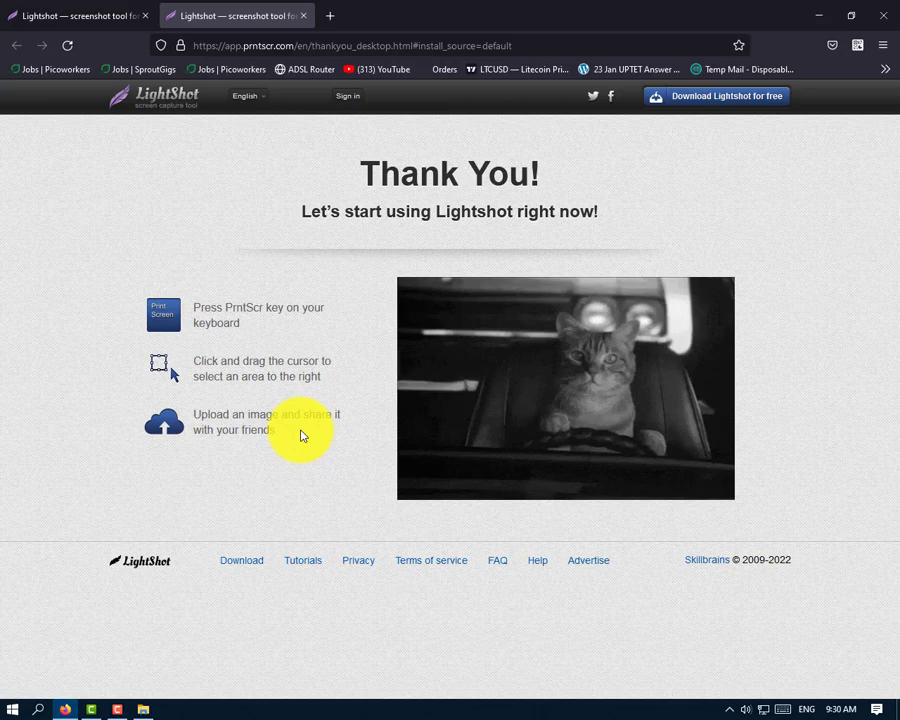
Examine the thank-you page's instruction about the PrntScr key.
triple_click(244, 308)
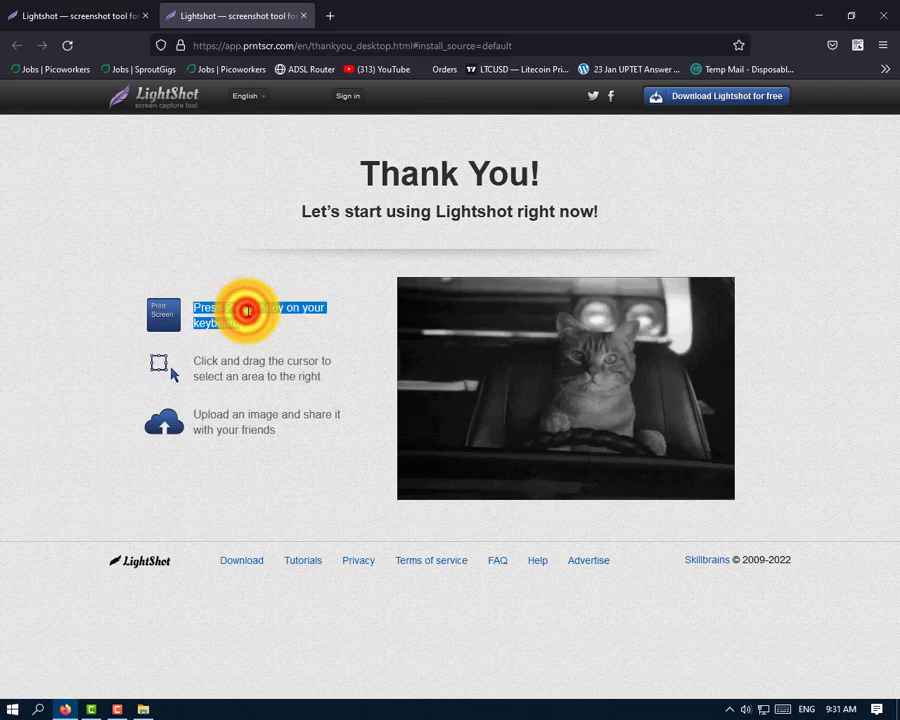
double_click(245, 308)
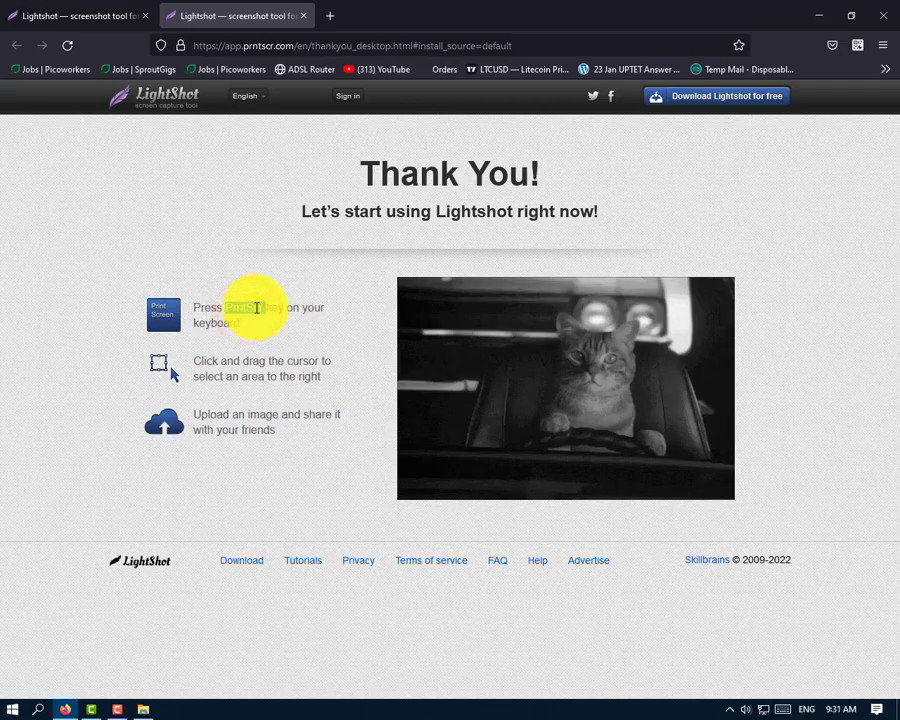
click(238, 341)
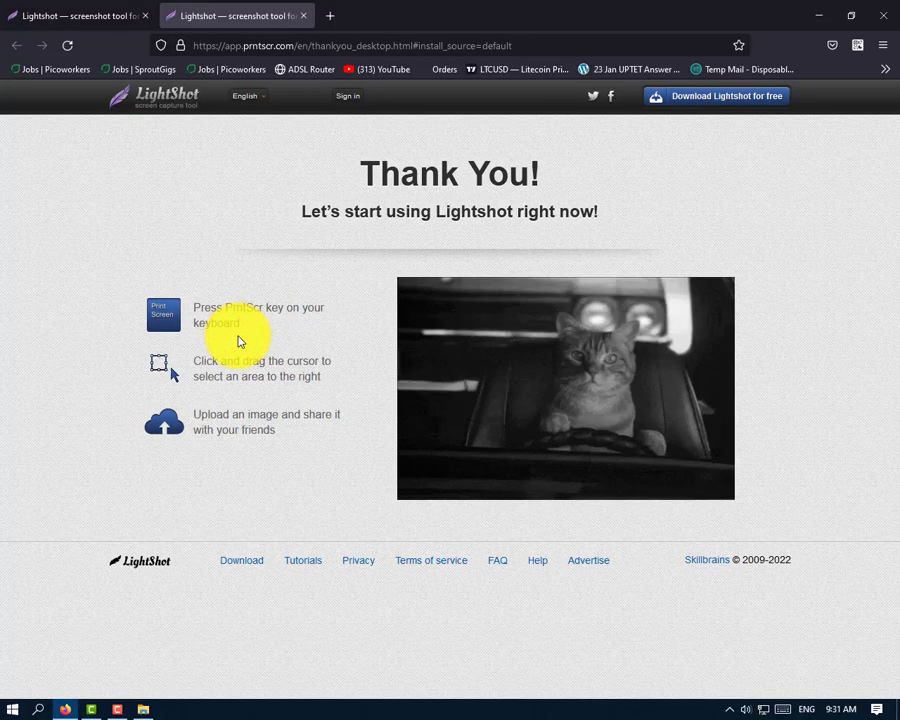
Capture the cat picture as an area of about 478x316 and try to upload it, retrying once before giving up.
key(Print)
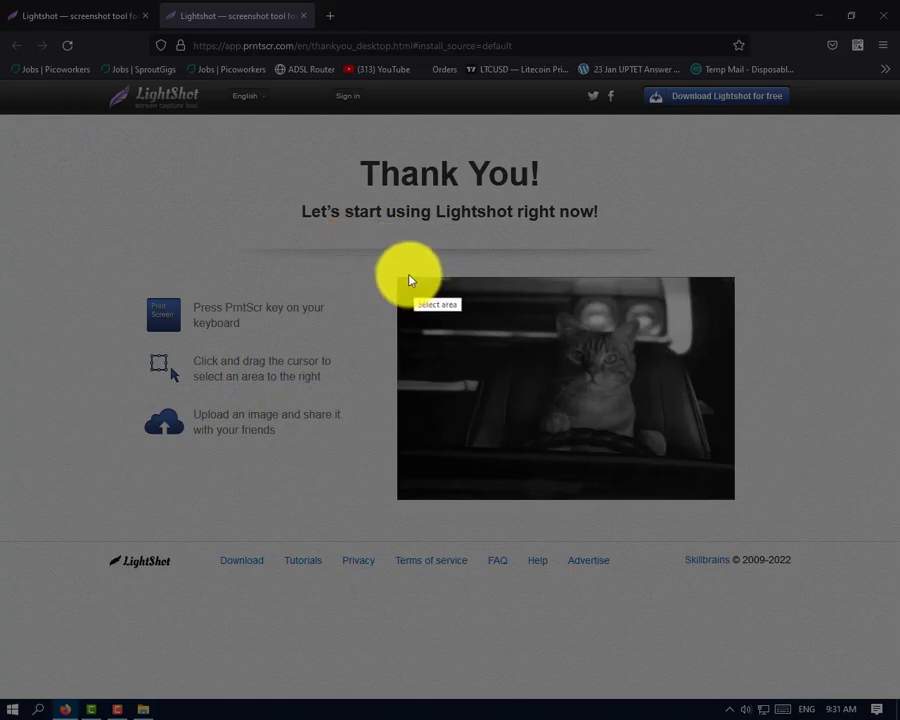
drag(398, 277, 734, 498)
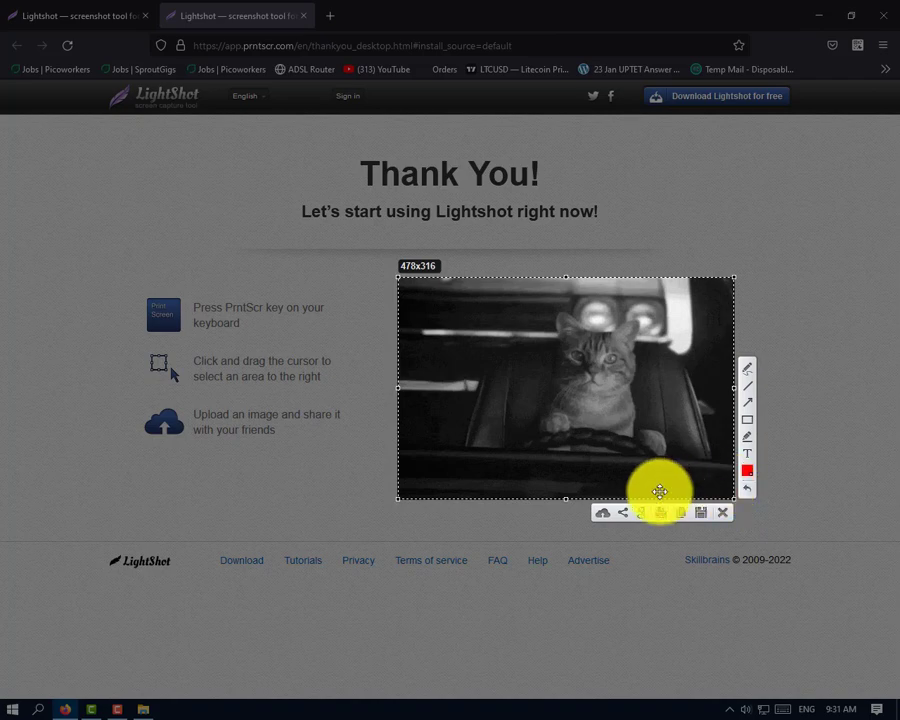
click(601, 515)
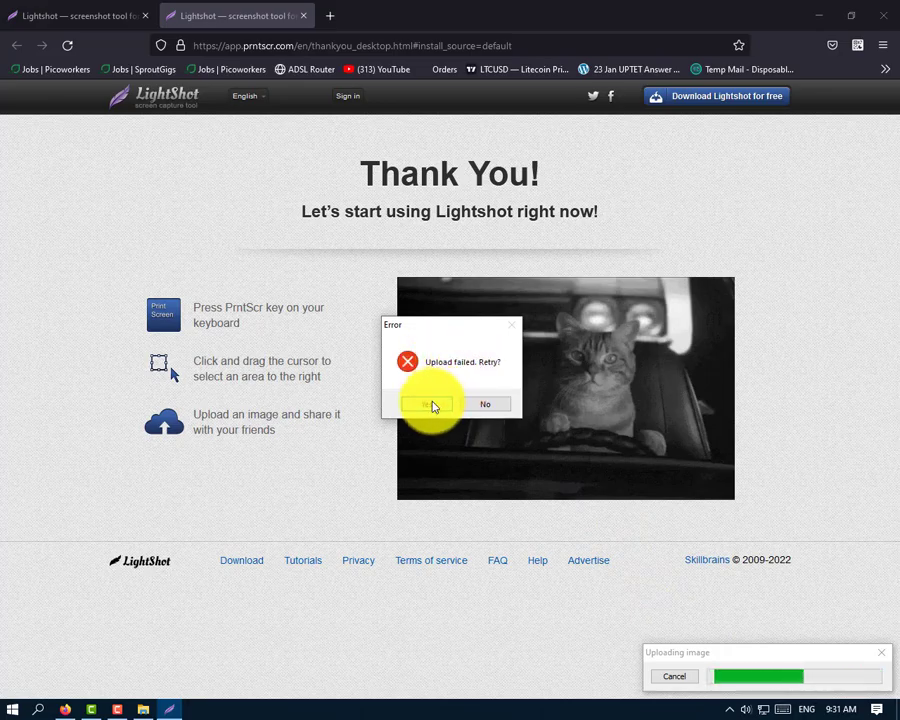
click(430, 401)
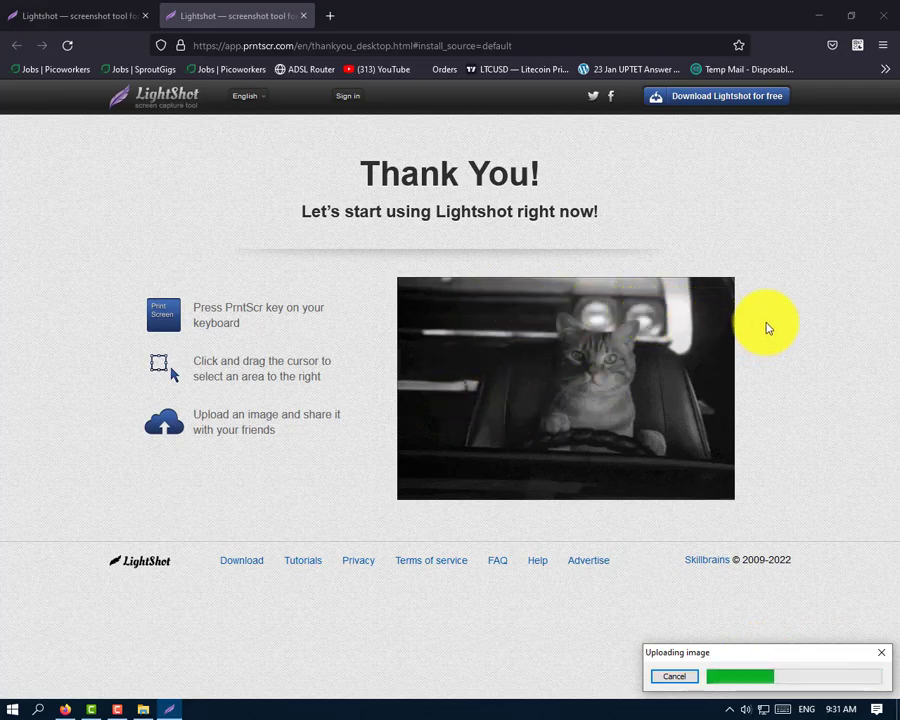
click(486, 402)
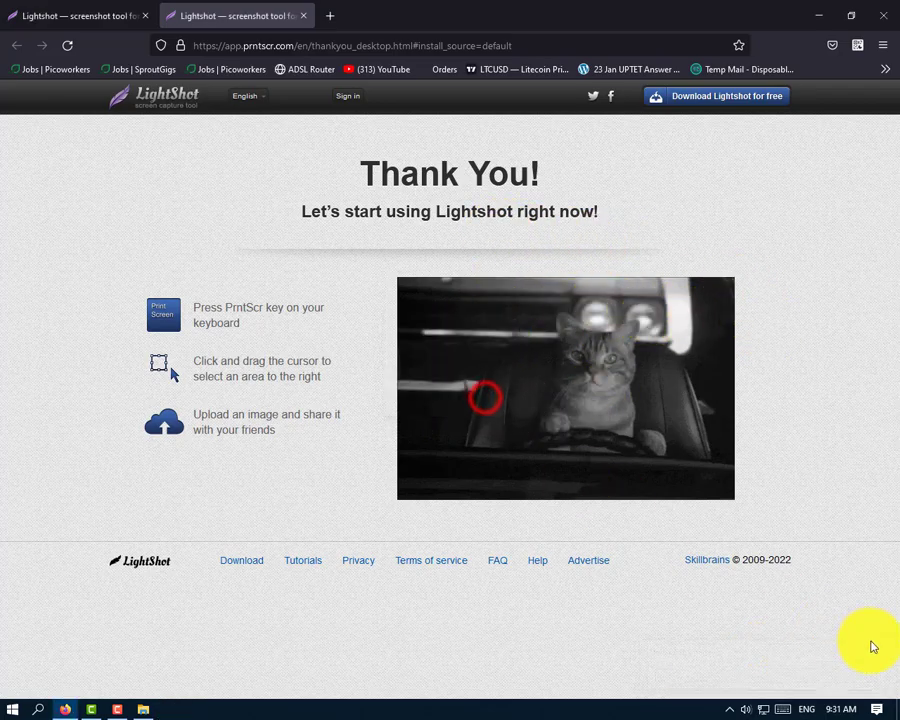
Capture an area of about 770x540 on a new browser tab, try to upload it and decline the retry.
click(338, 14)
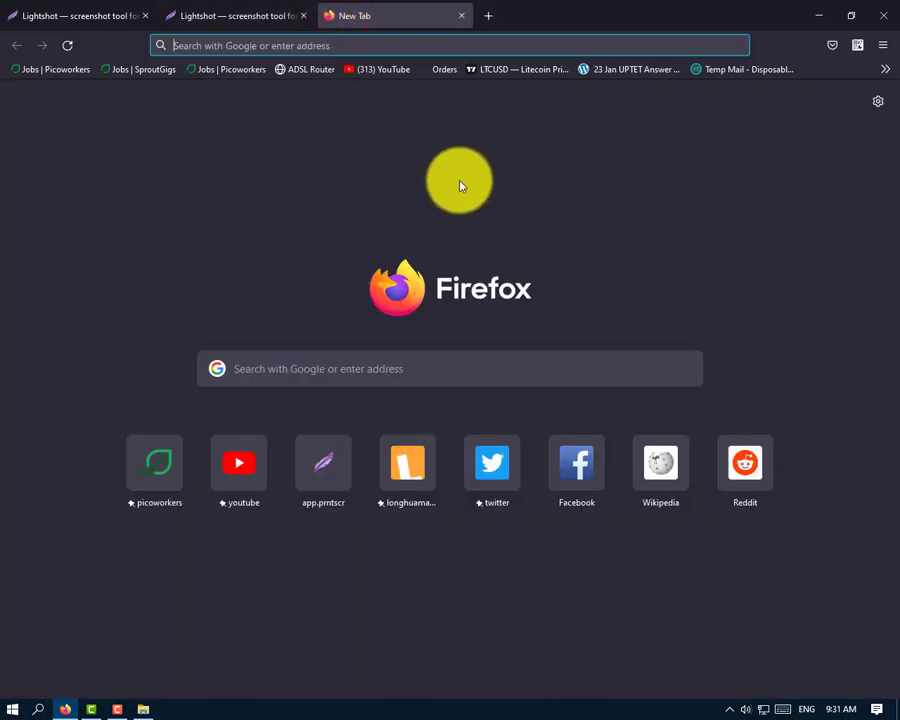
key(Print)
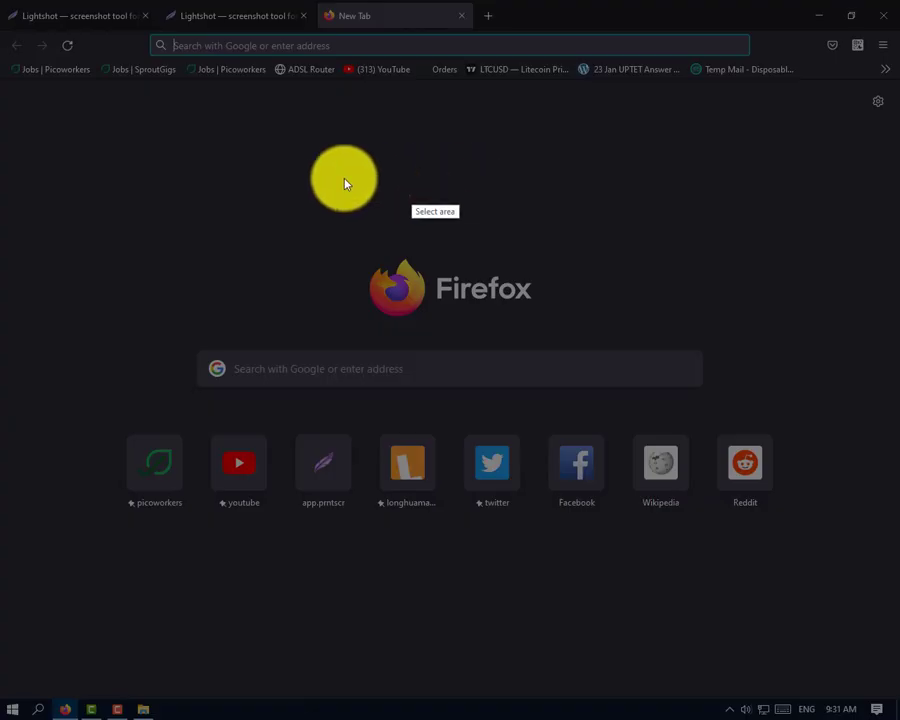
drag(251, 152, 792, 531)
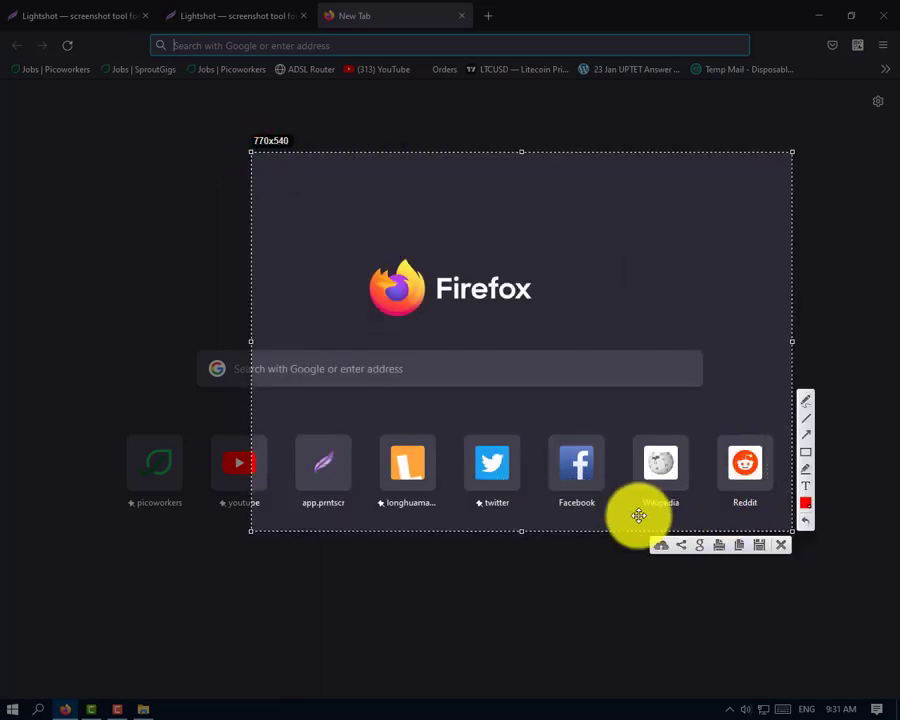
click(664, 548)
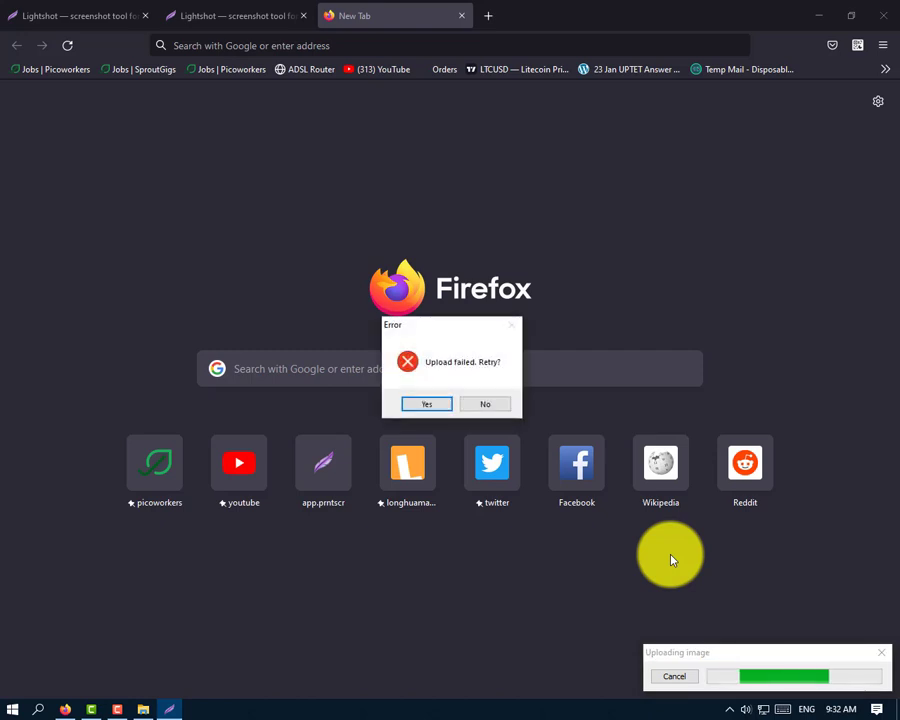
click(485, 404)
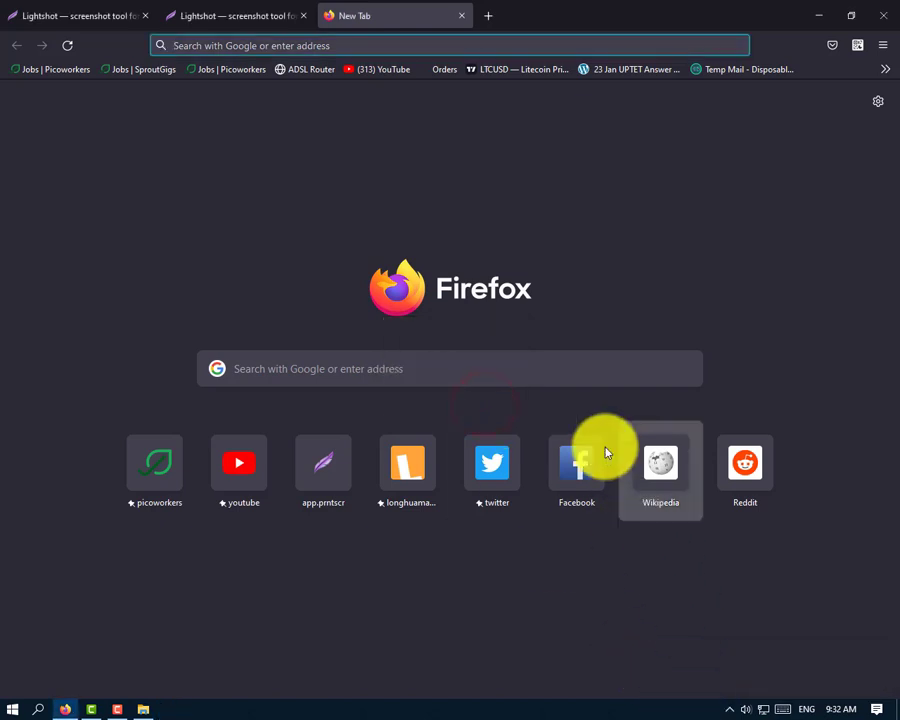
Return to the browser tab with the Lightshot thank-you page.
click(288, 12)
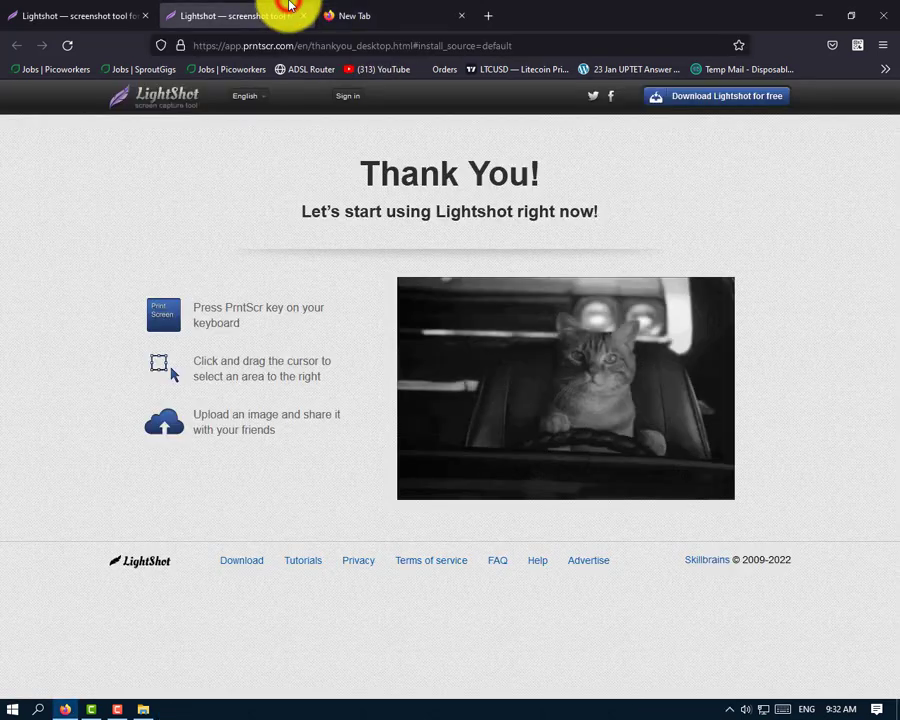
click(420, 12)
click(281, 8)
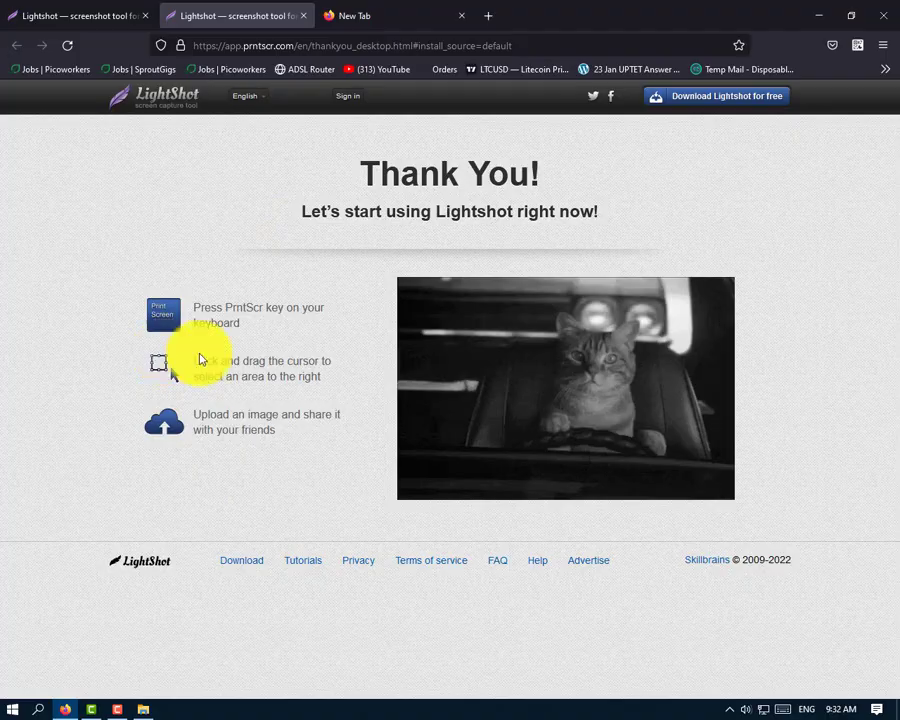
key(Print)
drag(84, 292, 292, 424)
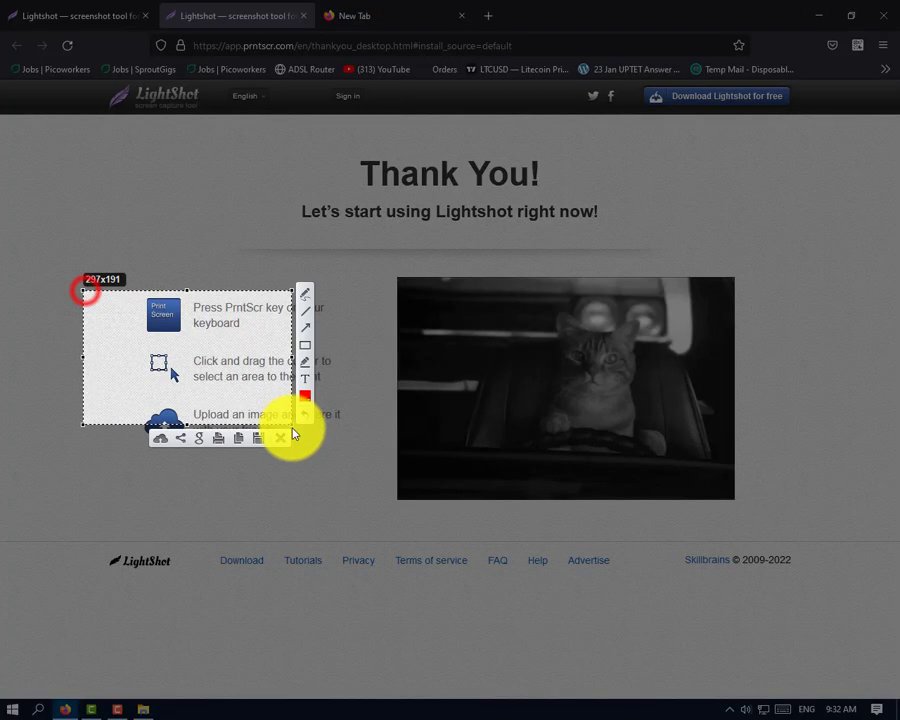
click(287, 438)
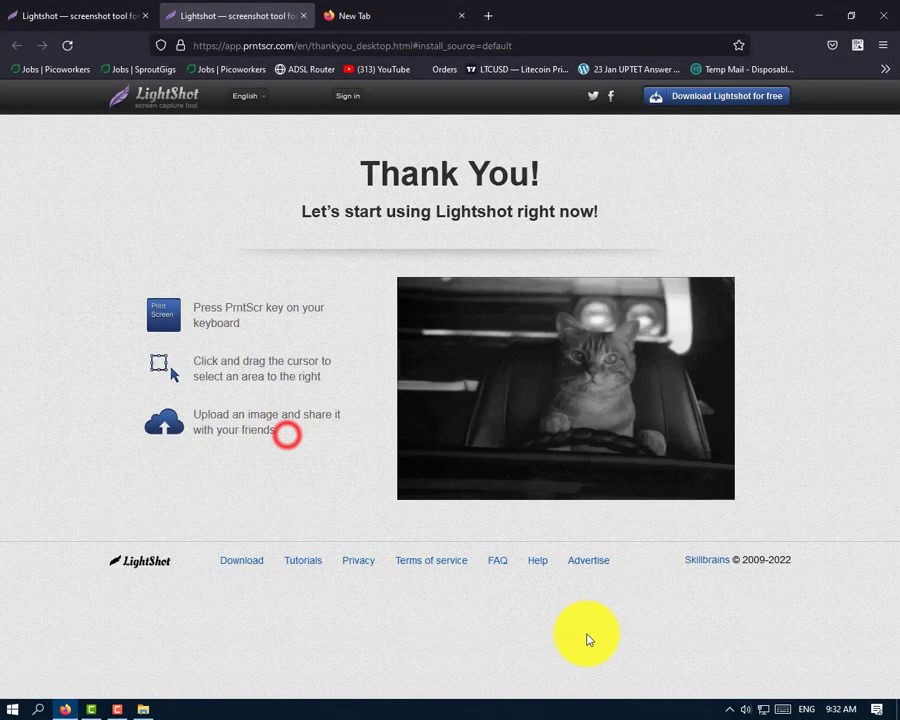
Move Lightshot's icon out of the hidden tray icons onto the visible taskbar area.
click(729, 709)
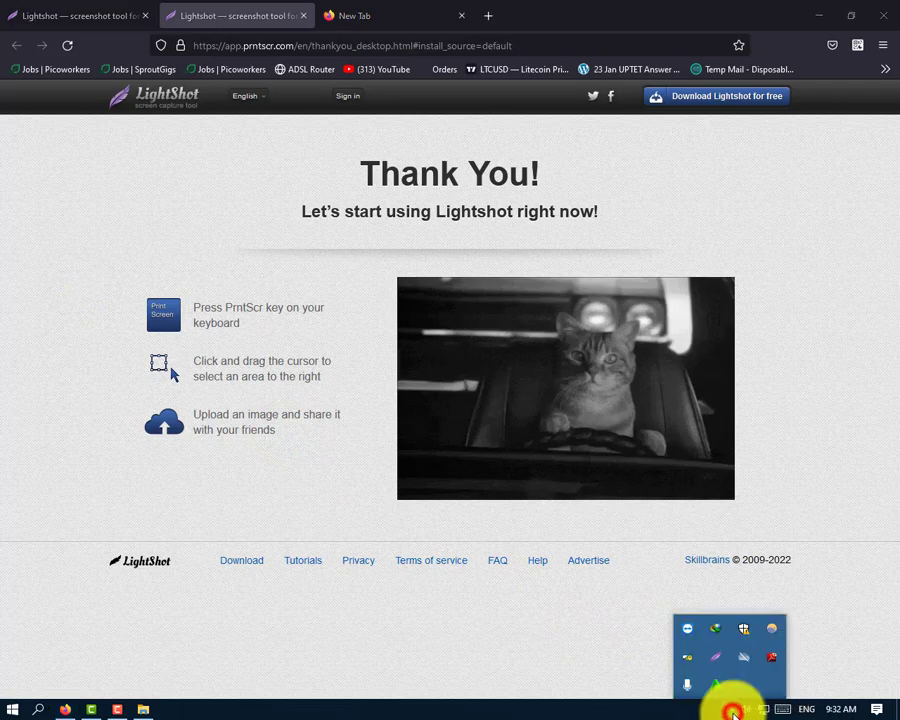
click(716, 657)
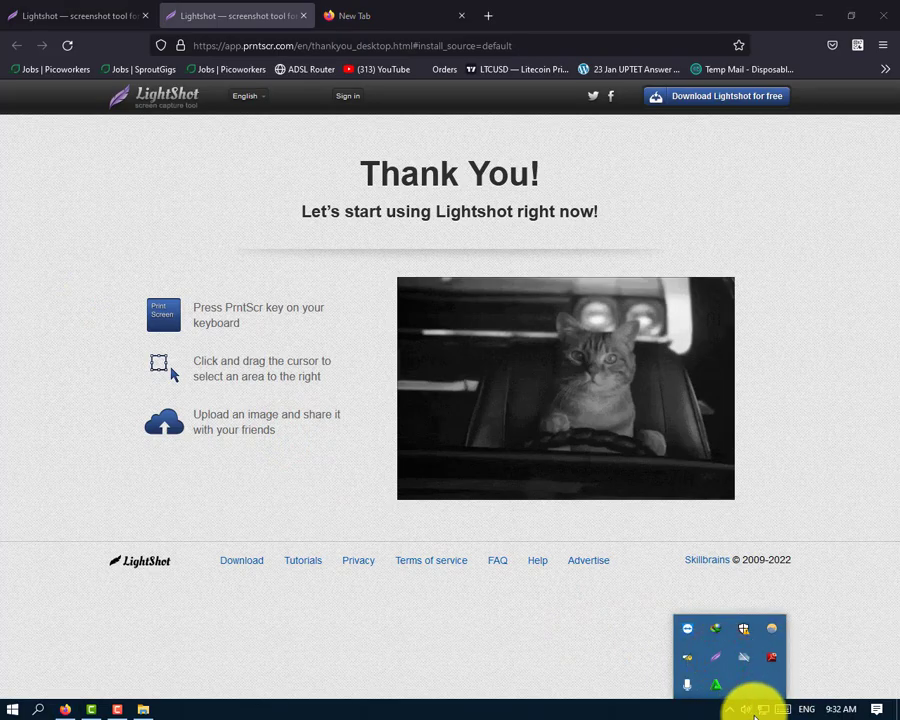
click(629, 705)
Start a Lightshot capture from its tray icon, select an area of about 1126x865 and shift it over the page content.
click(735, 713)
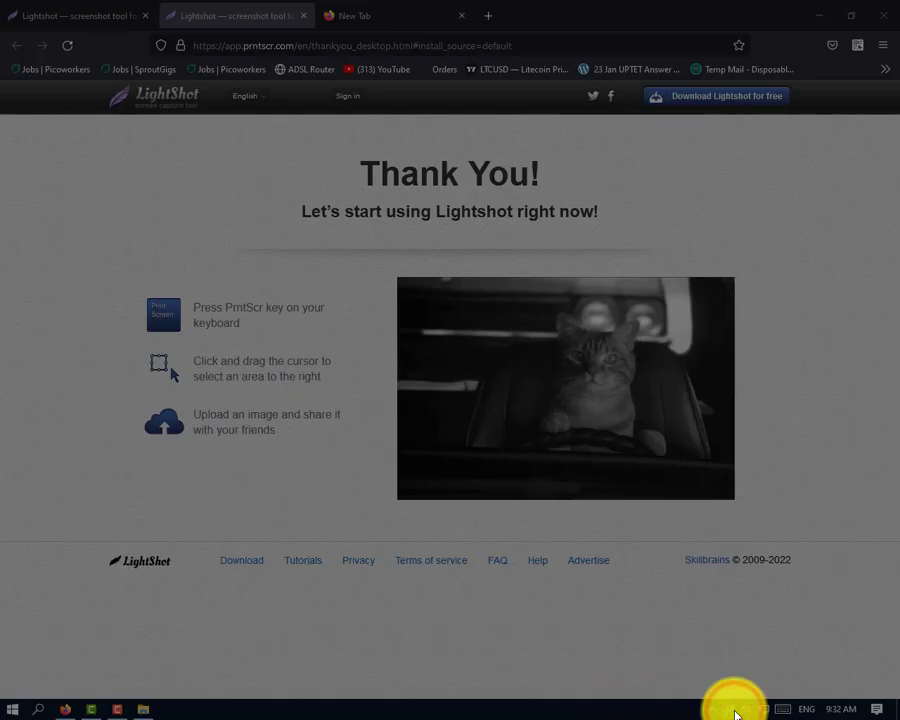
drag(3, 3, 790, 605)
drag(580, 326, 625, 389)
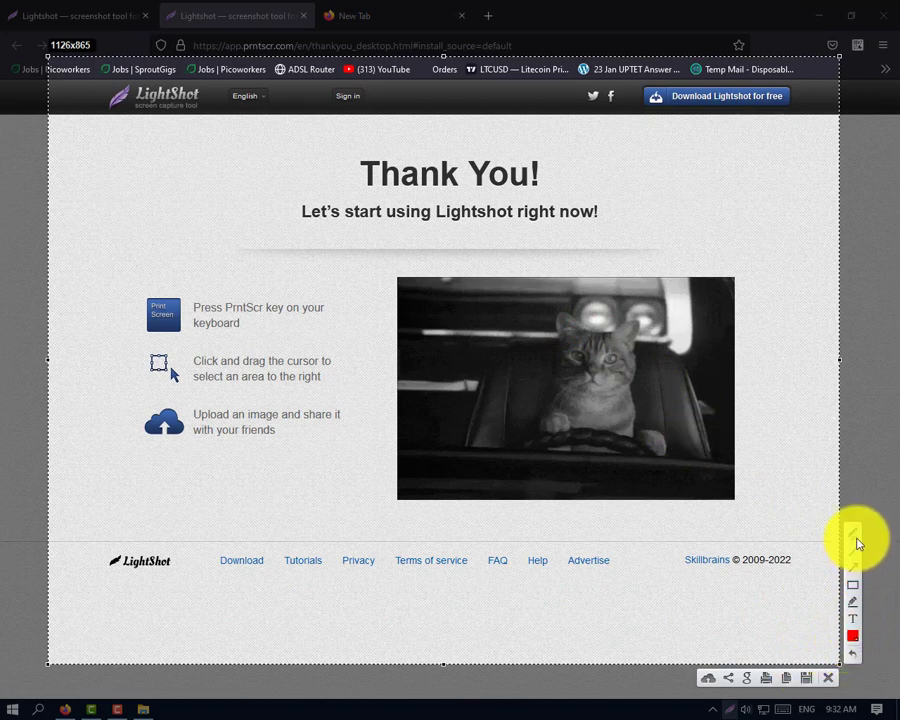
Set the annotation color to white and paint over the word "Press" in the first instruction with the Pen tool.
click(852, 636)
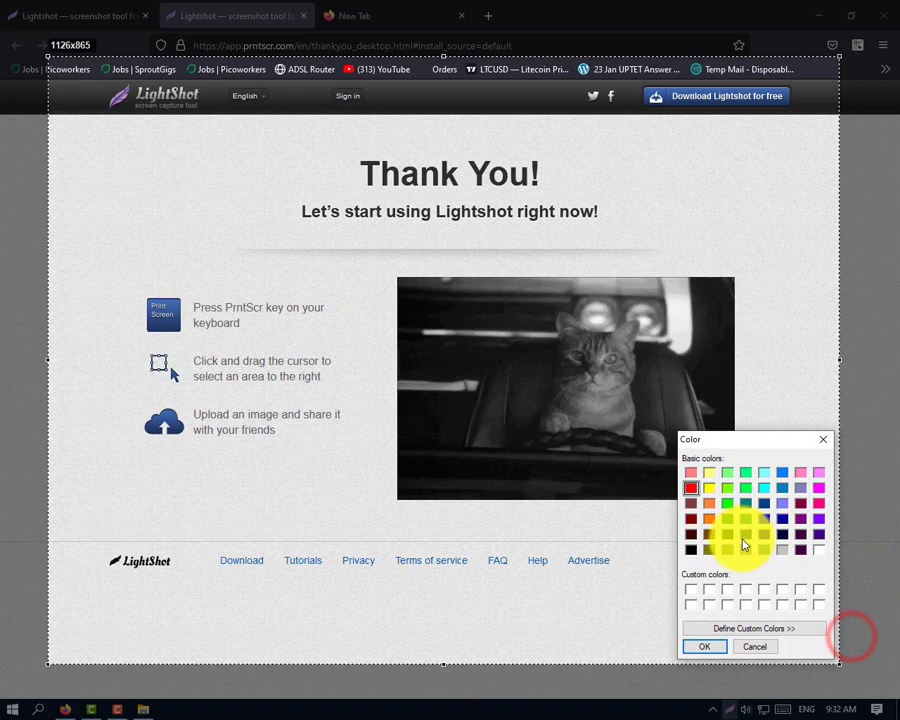
click(819, 549)
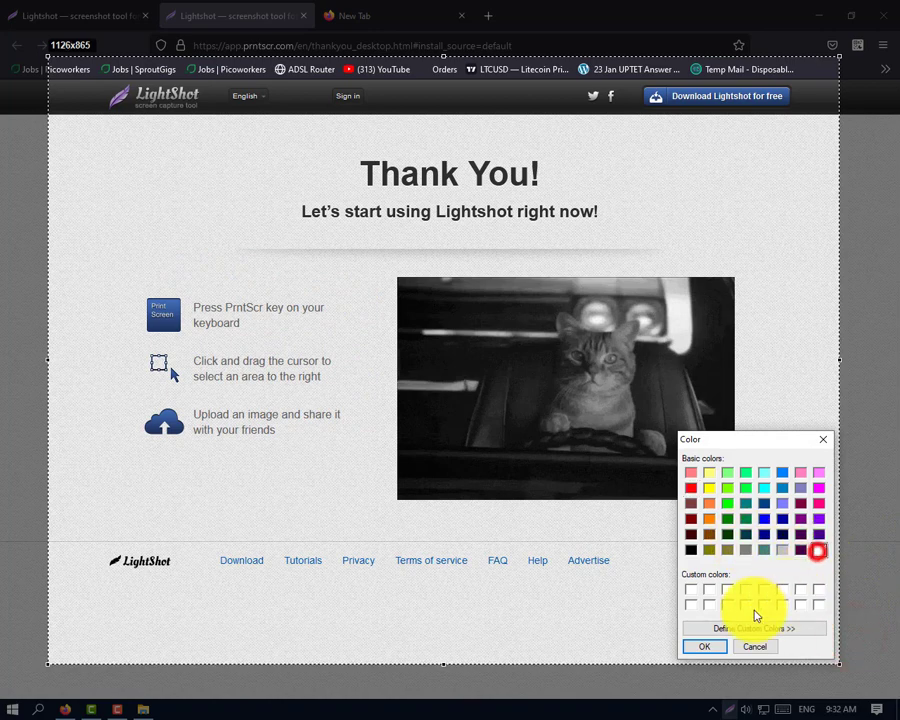
click(705, 647)
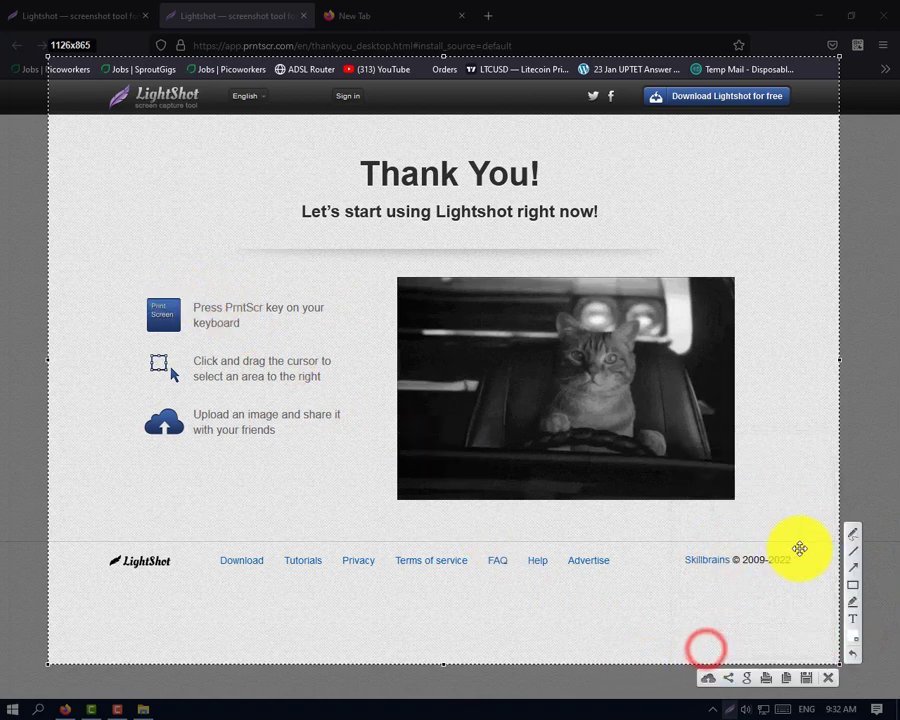
click(852, 533)
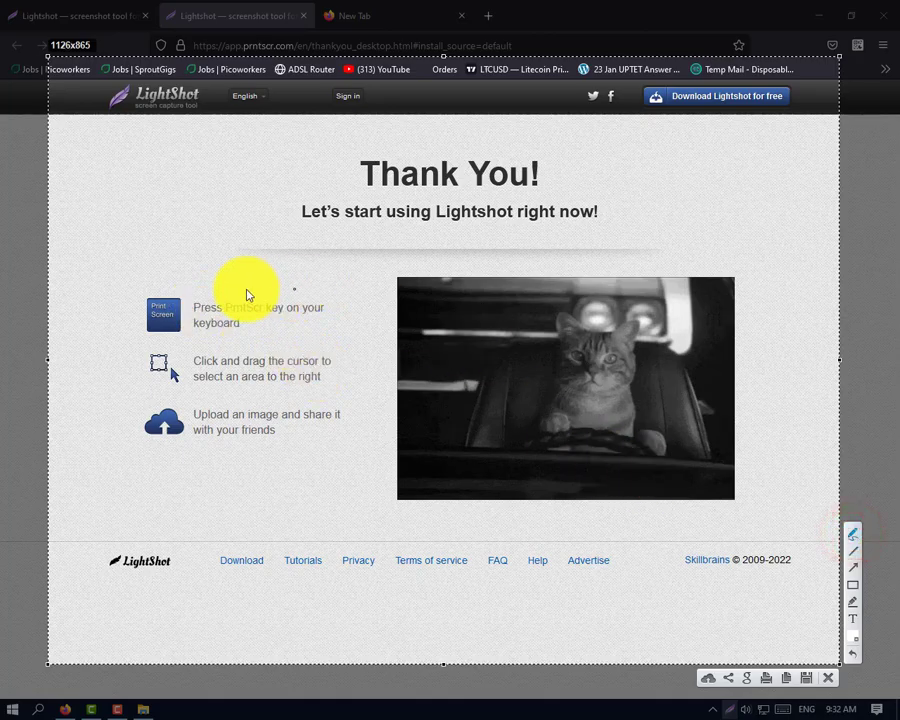
mouse_move(193, 308)
mouse_down()
mouse_move(222, 312)
mouse_move(197, 312)
mouse_up()
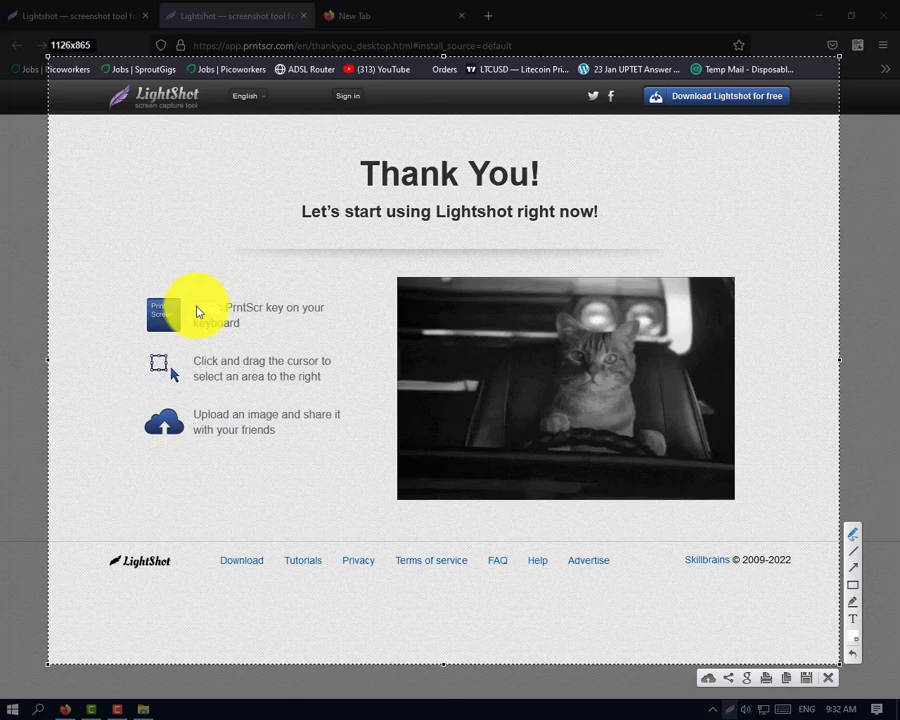
drag(197, 318, 212, 318)
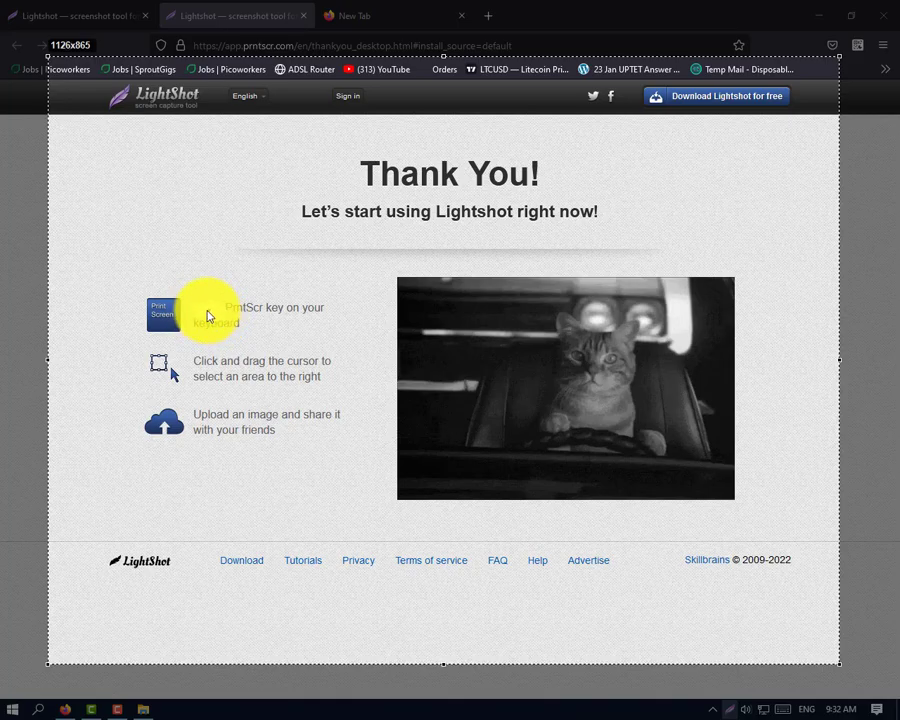
drag(208, 316, 206, 318)
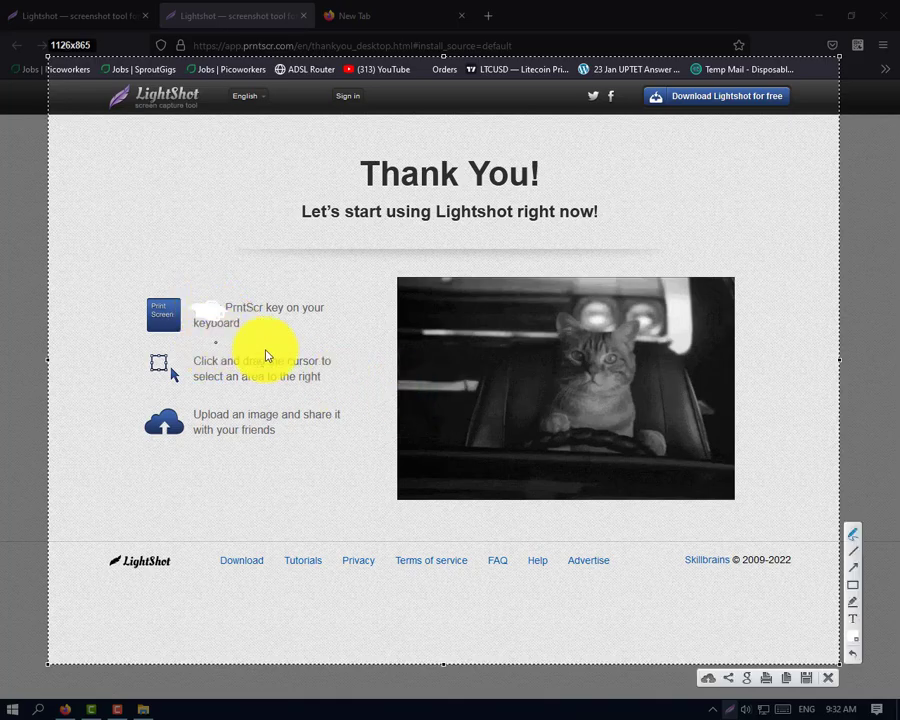
Place the text "press" in black over the whited-out word in the first instruction and close the capture.
click(853, 621)
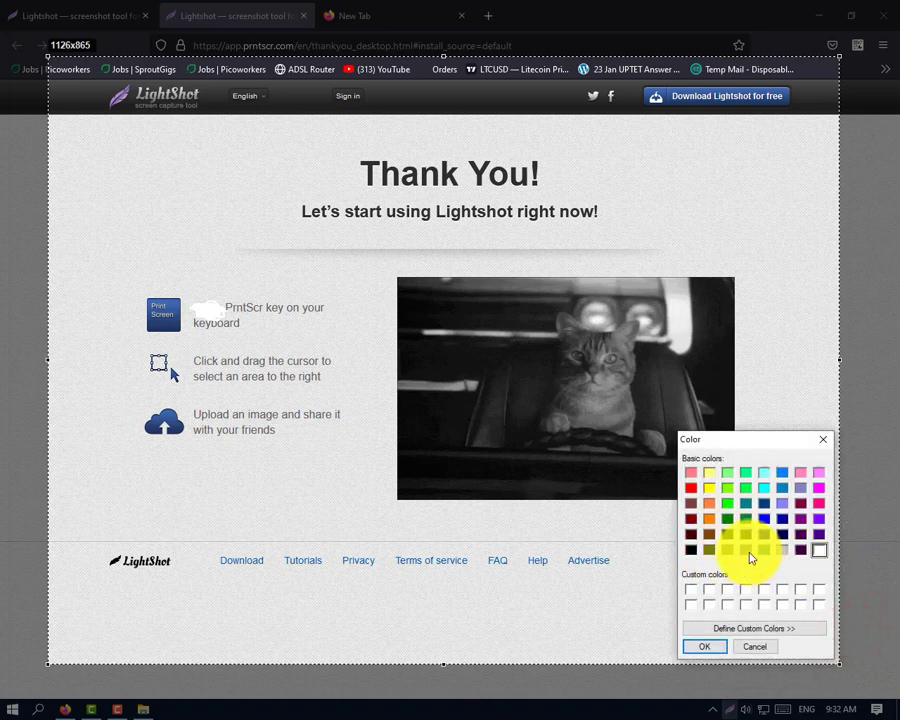
click(691, 550)
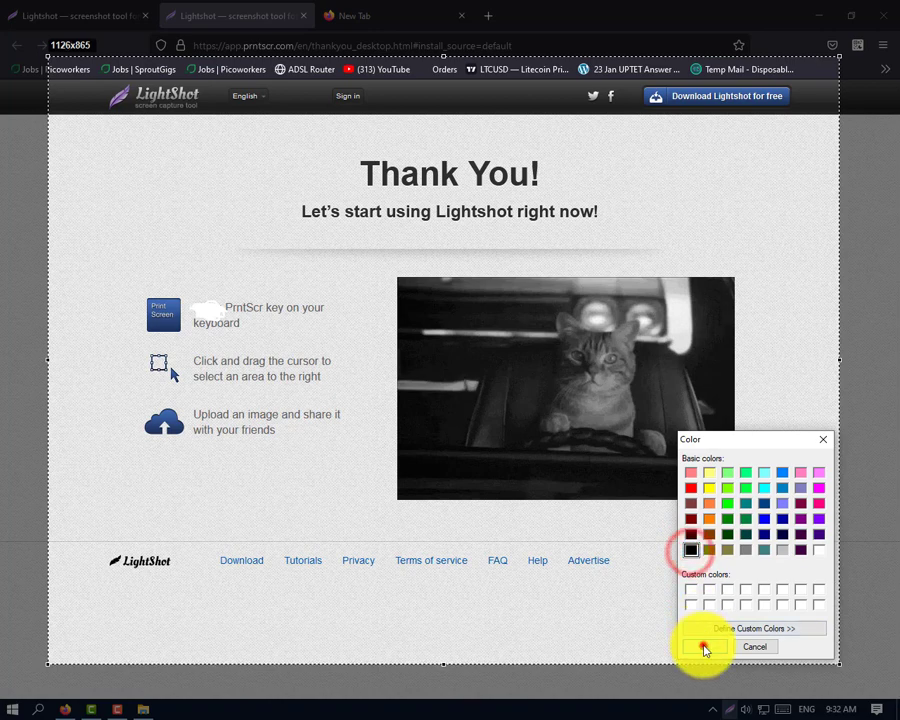
click(702, 645)
click(195, 309)
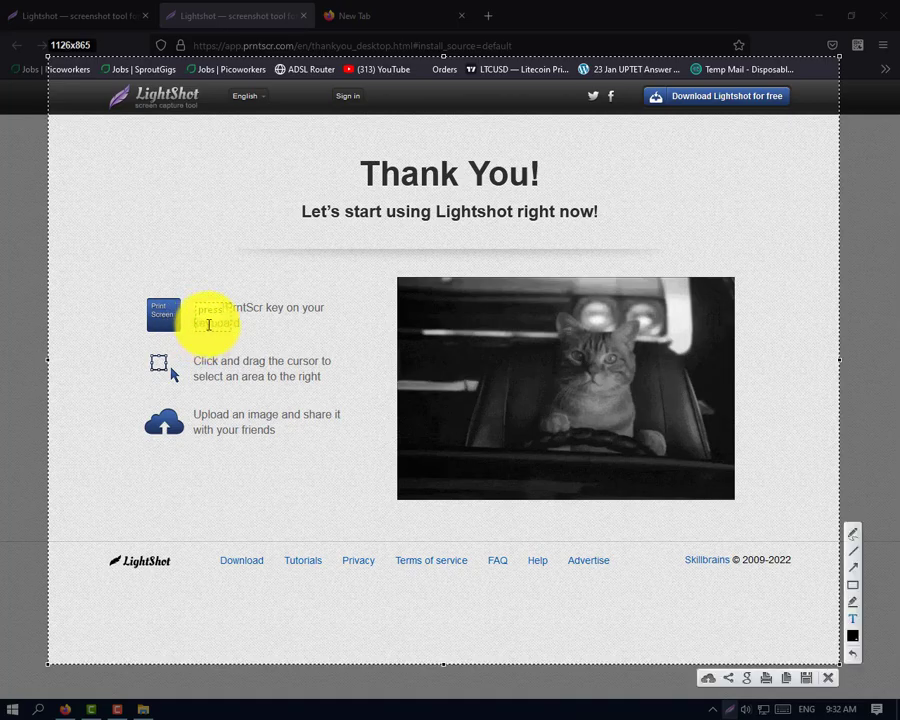
click(207, 328)
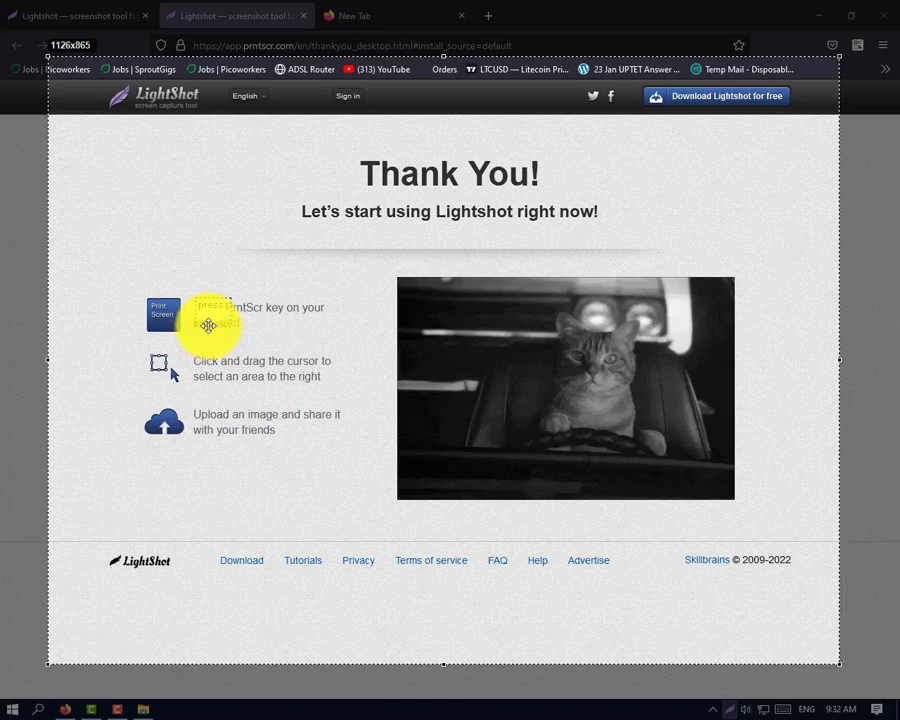
click(303, 281)
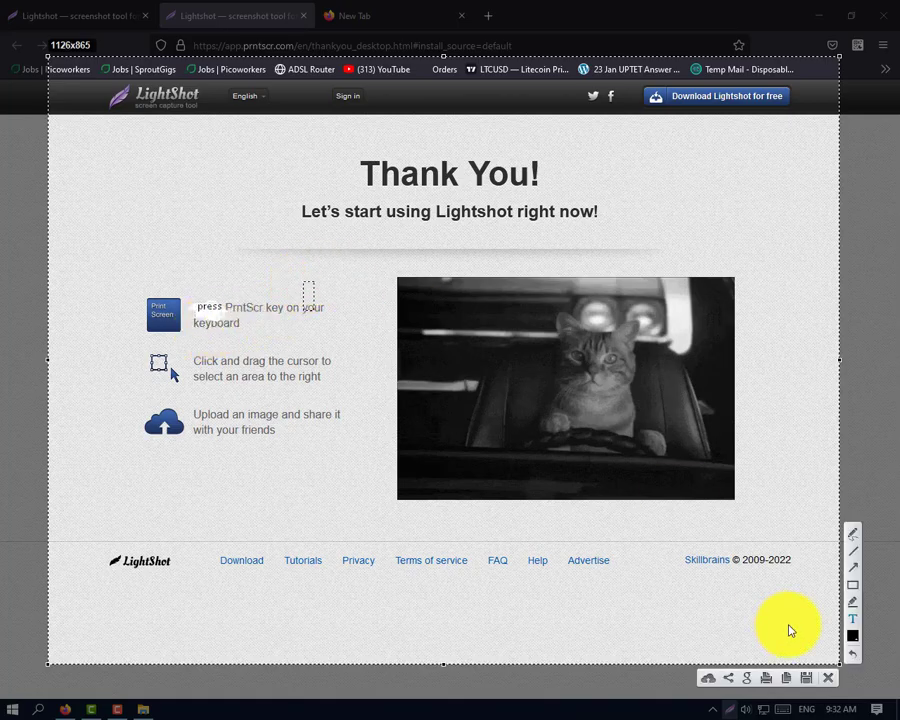
click(829, 680)
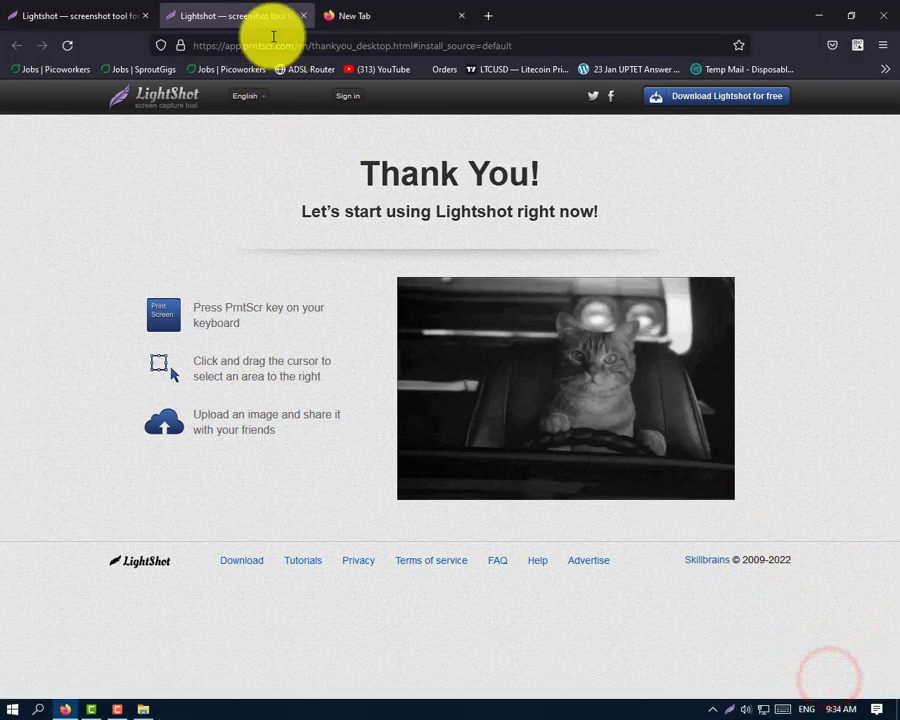
Close both Lightshot website tabs, leaving only the empty new tab open.
click(345, 14)
click(180, 10)
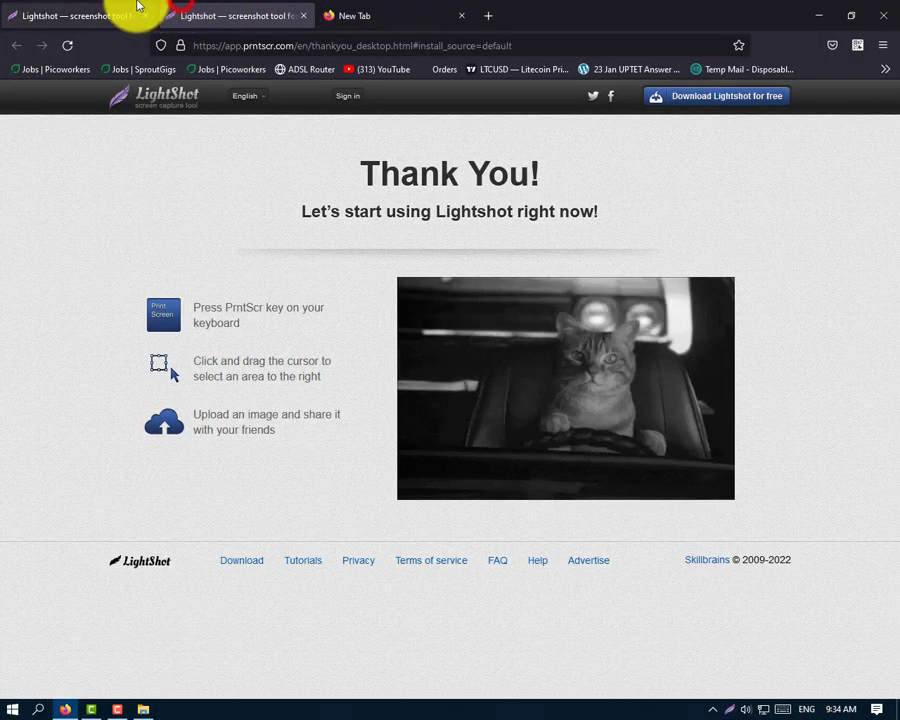
click(136, 10)
click(147, 18)
click(147, 16)
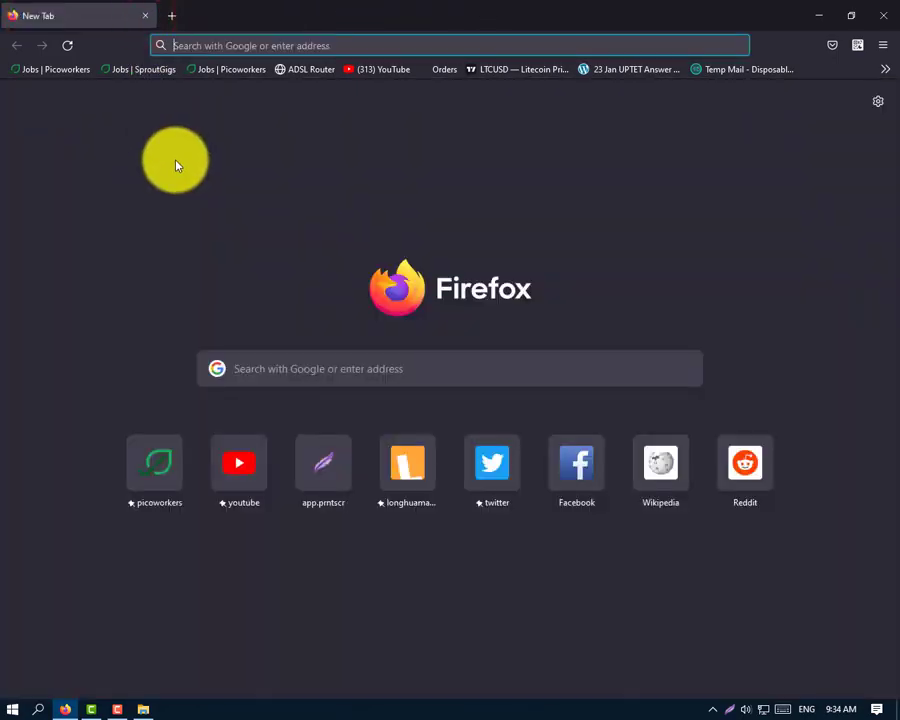
Search Google Images for "word" and filter the results to Creative Commons licenses.
text(word)
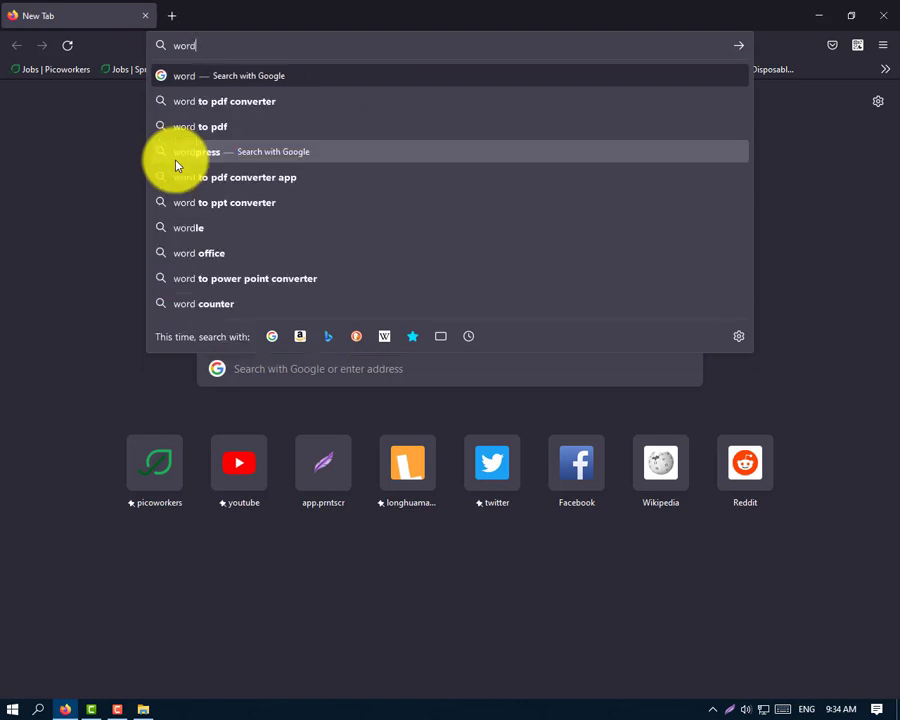
key(Return)
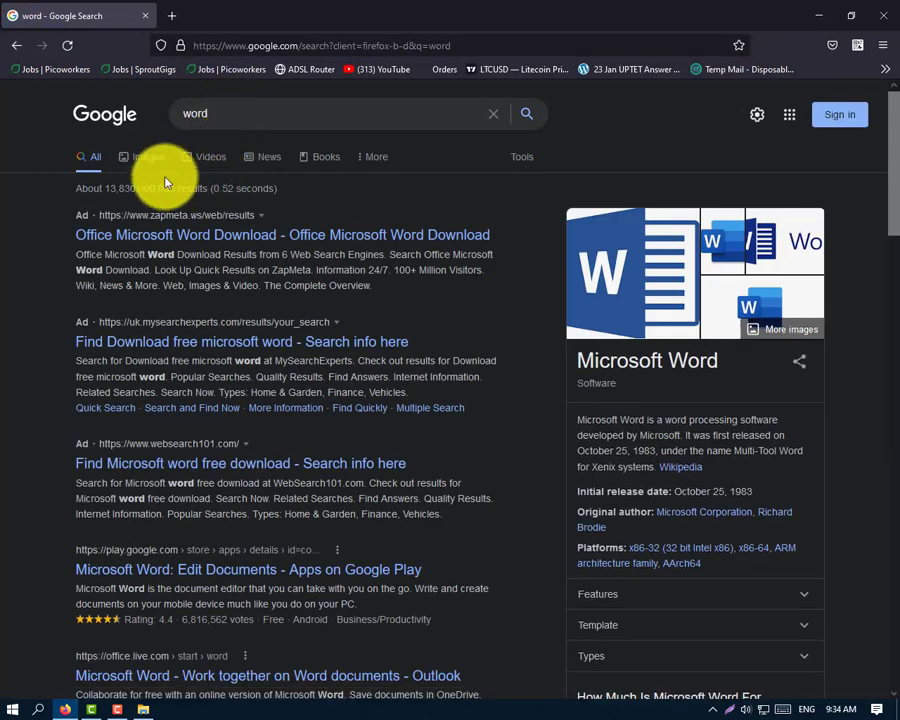
click(144, 161)
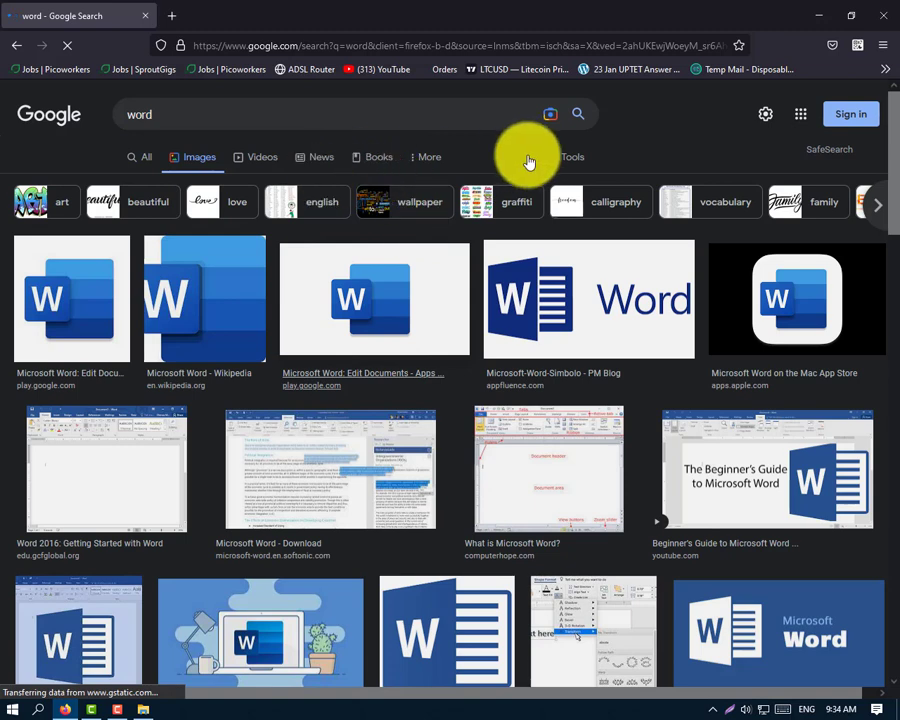
click(578, 160)
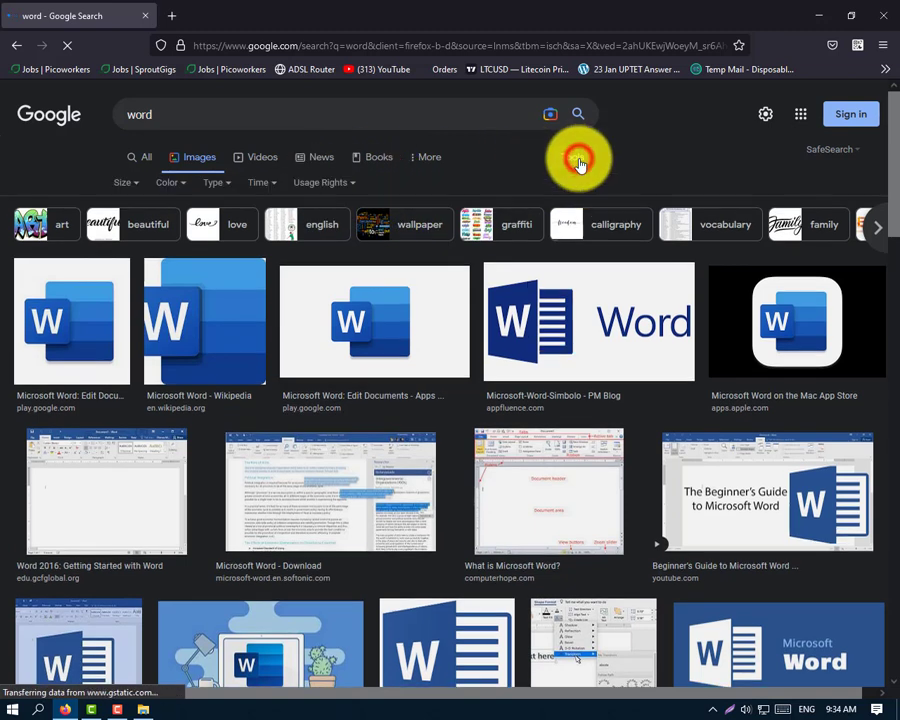
click(348, 181)
click(310, 229)
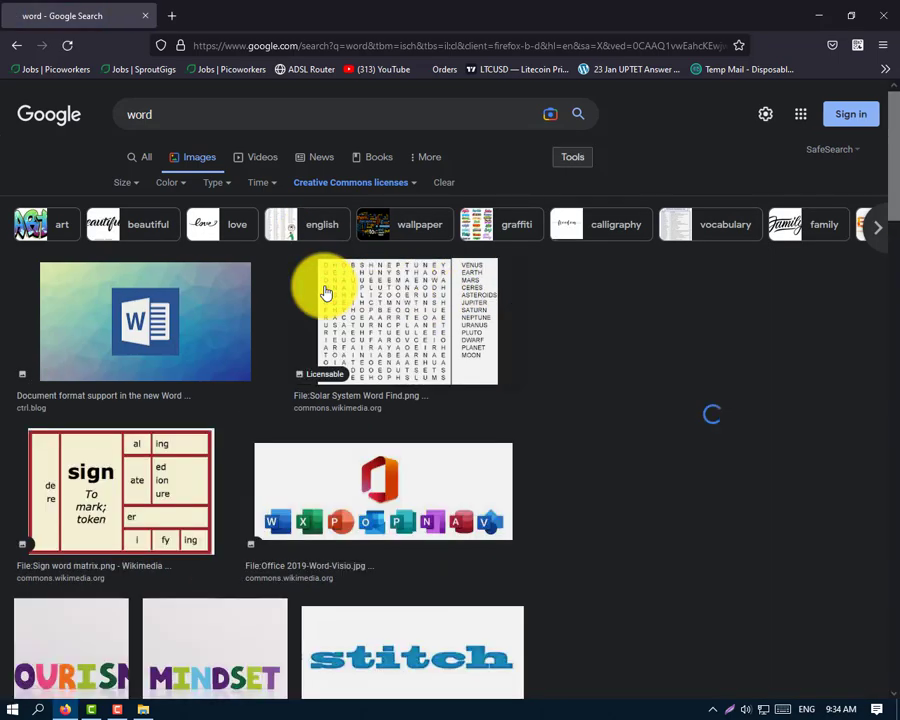
Open the preview of the Solar System Word Find image from Wikimedia Commons and copy the image.
scroll(325, 291, down, 2)
click(321, 287)
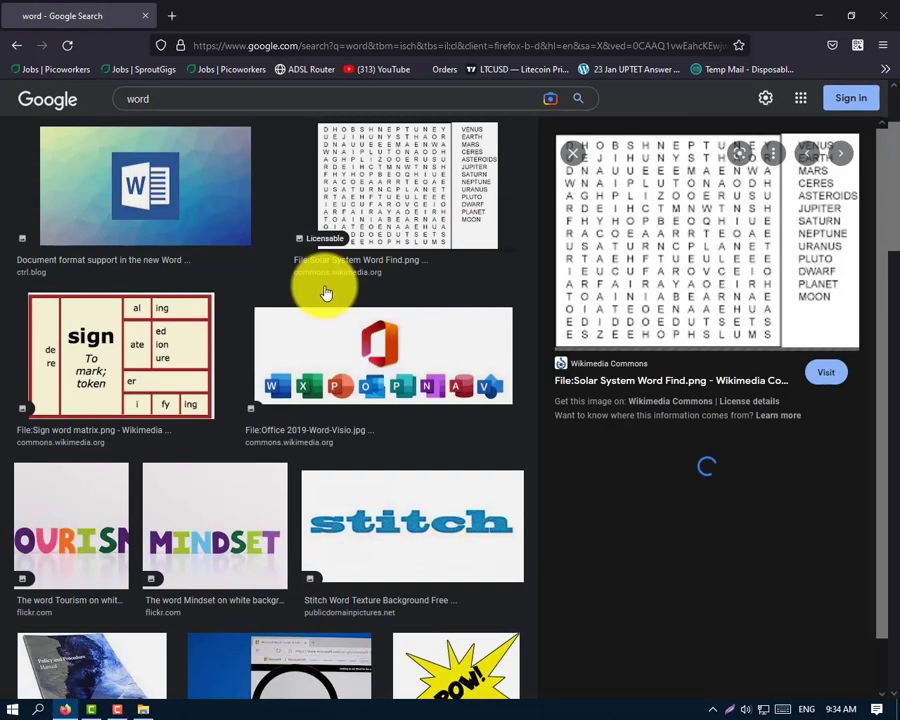
right_click(703, 245)
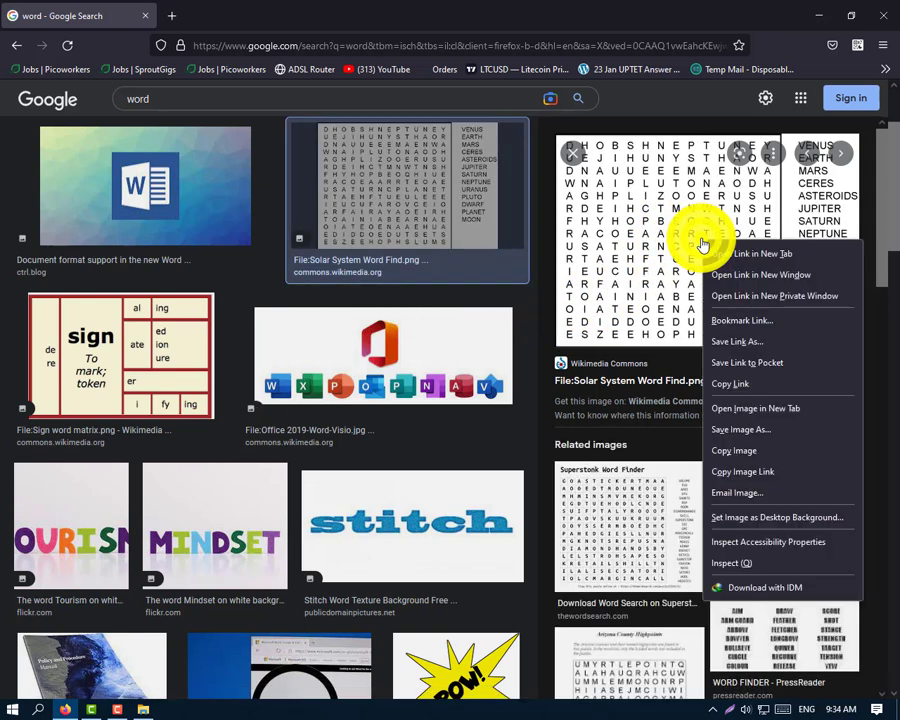
click(745, 450)
click(143, 709)
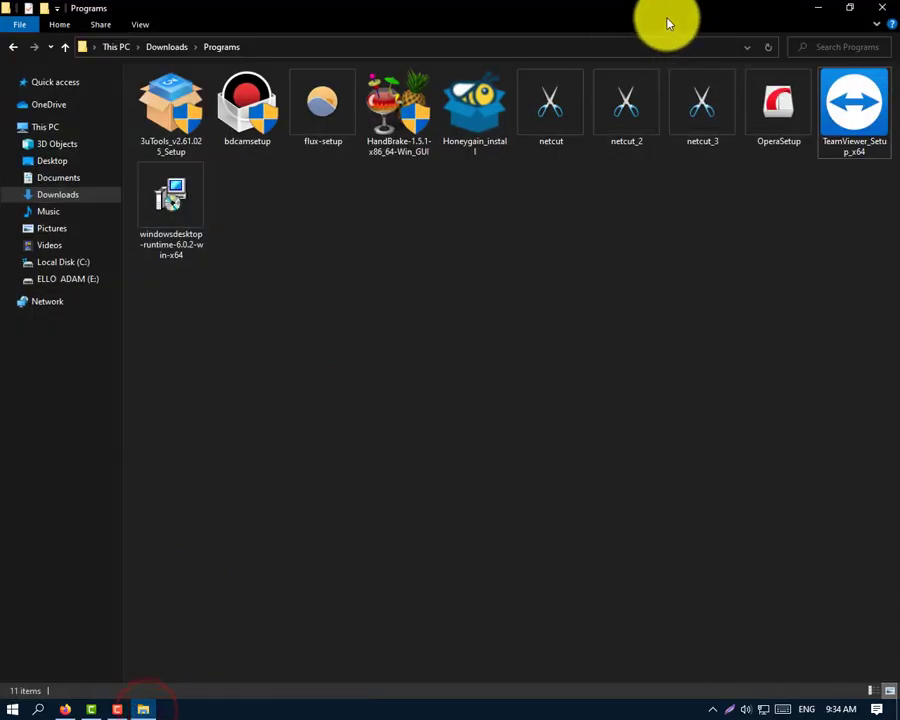
click(818, 7)
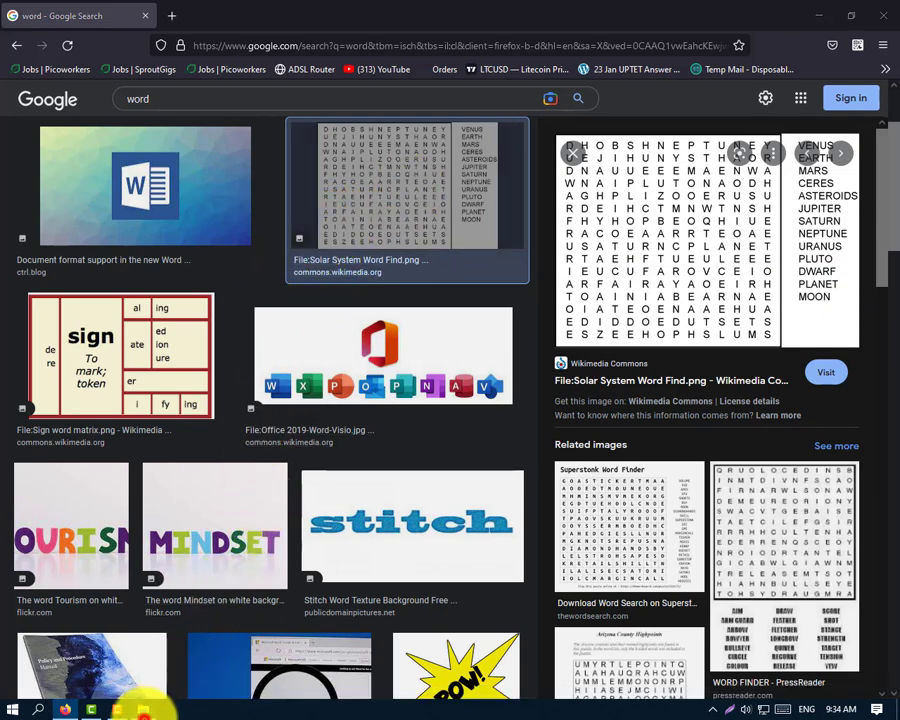
click(143, 709)
right_click(295, 260)
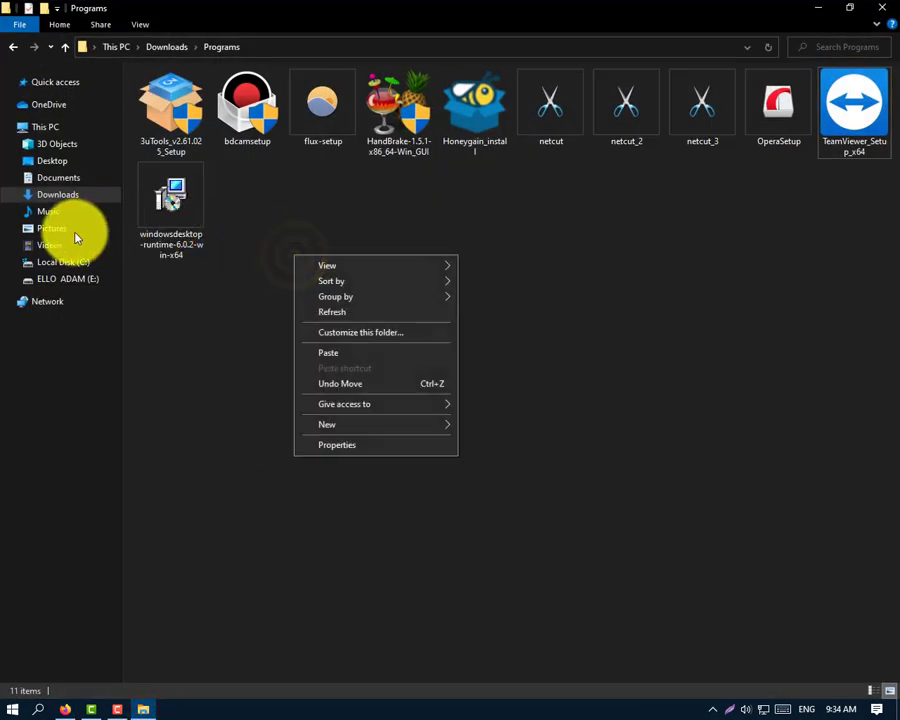
click(53, 279)
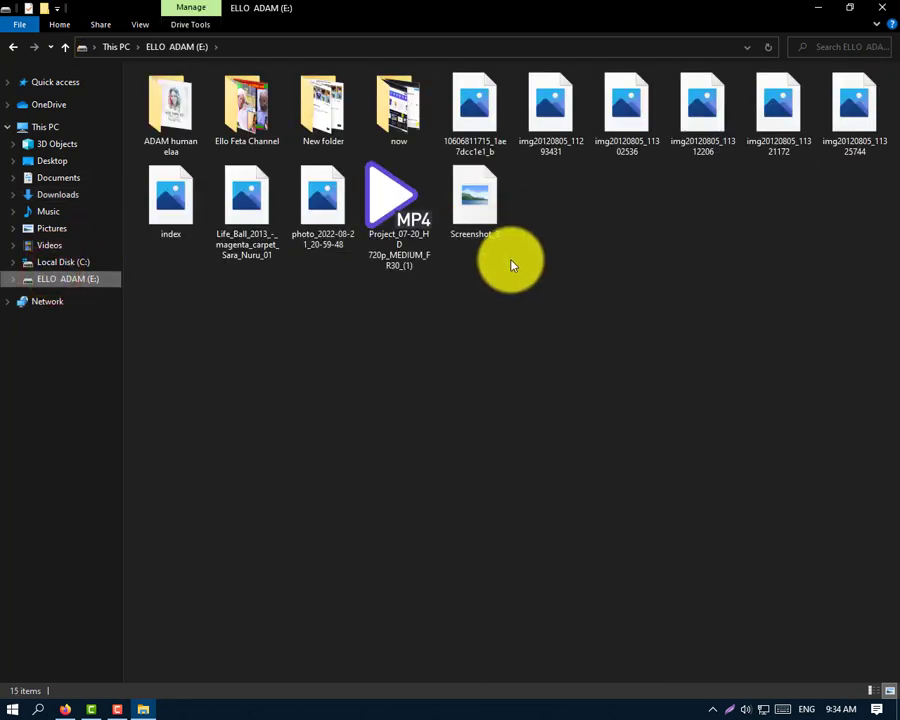
right_click(408, 350)
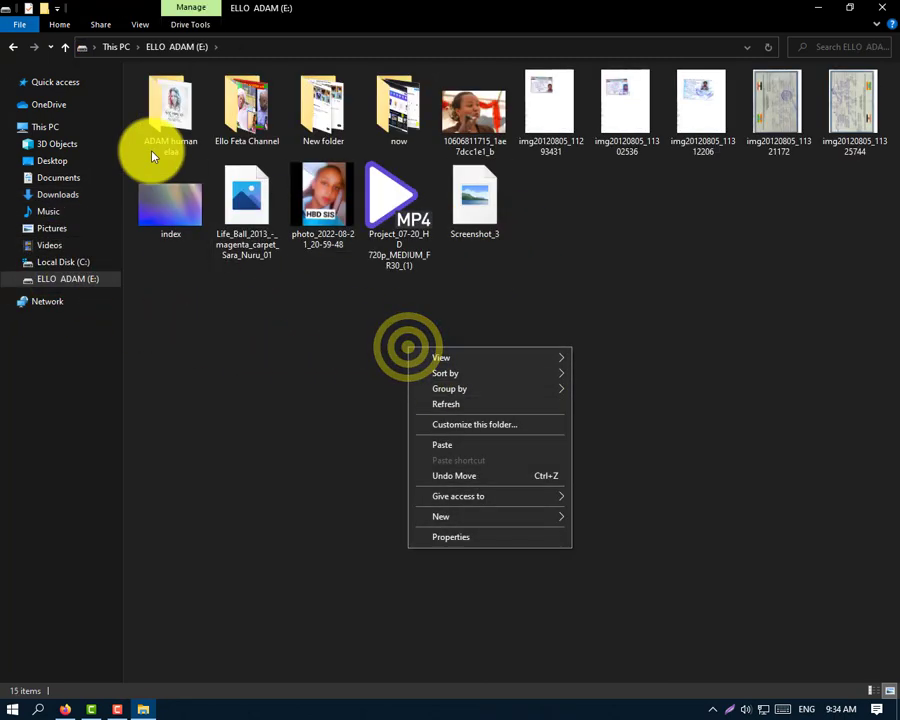
click(48, 132)
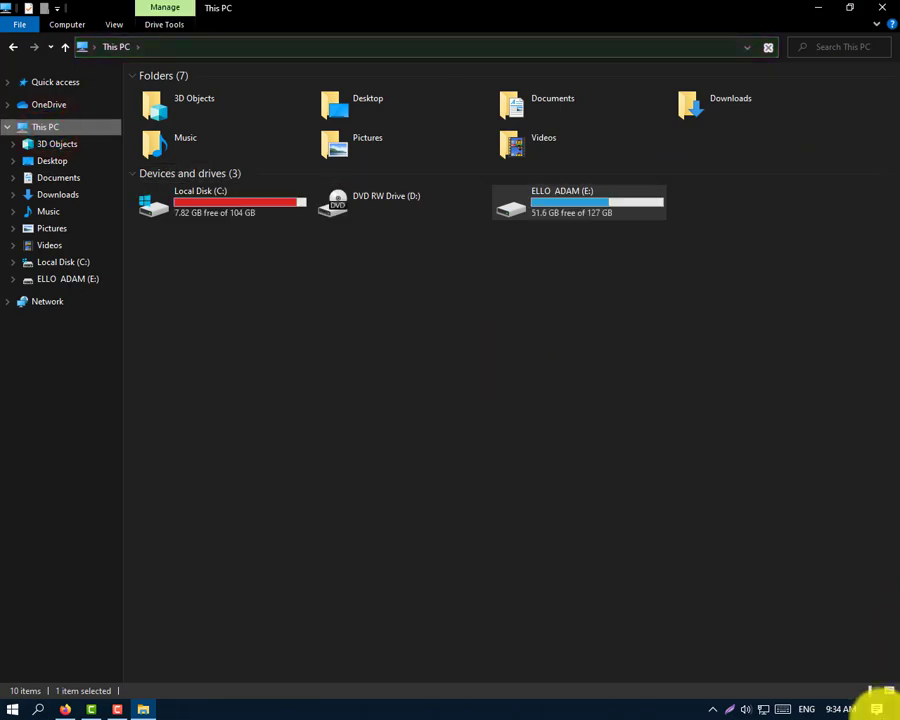
Paste the copied word-find image onto the desktop and open it in Paint.
click(894, 712)
right_click(538, 311)
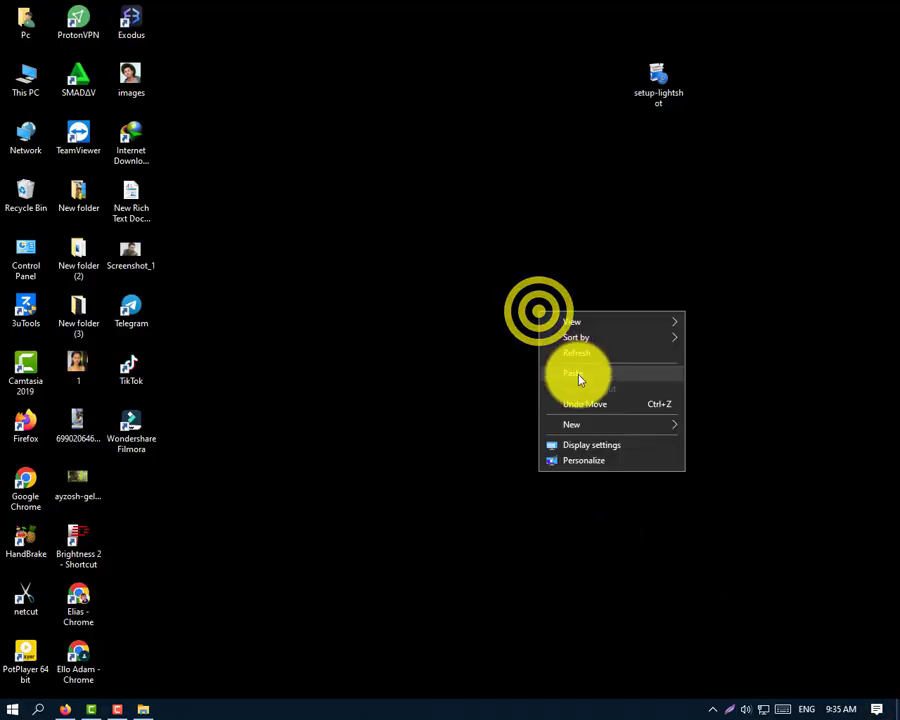
click(578, 376)
double_click(551, 258)
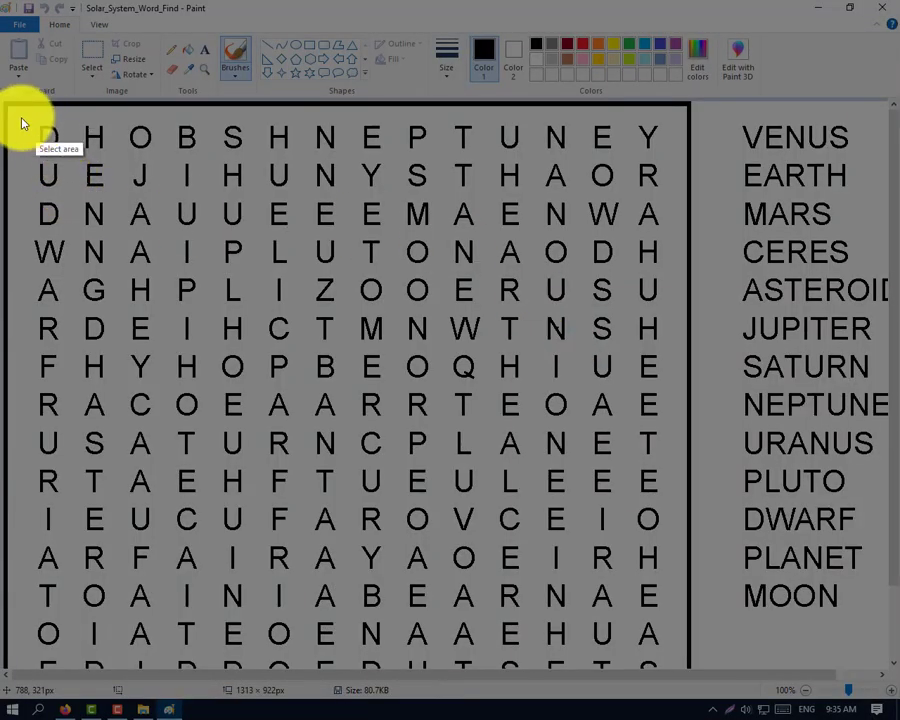
Select the puzzle's letter grid as a Lightshot capture area of about 921x762 and set the annotation color to white.
drag(28, 117, 672, 651)
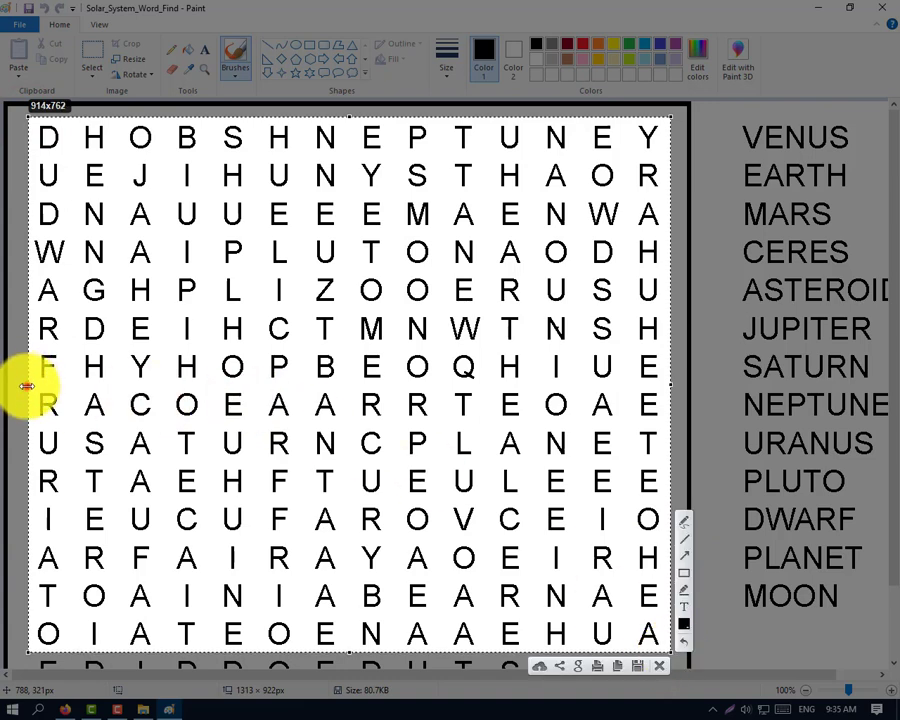
drag(26, 385, 21, 383)
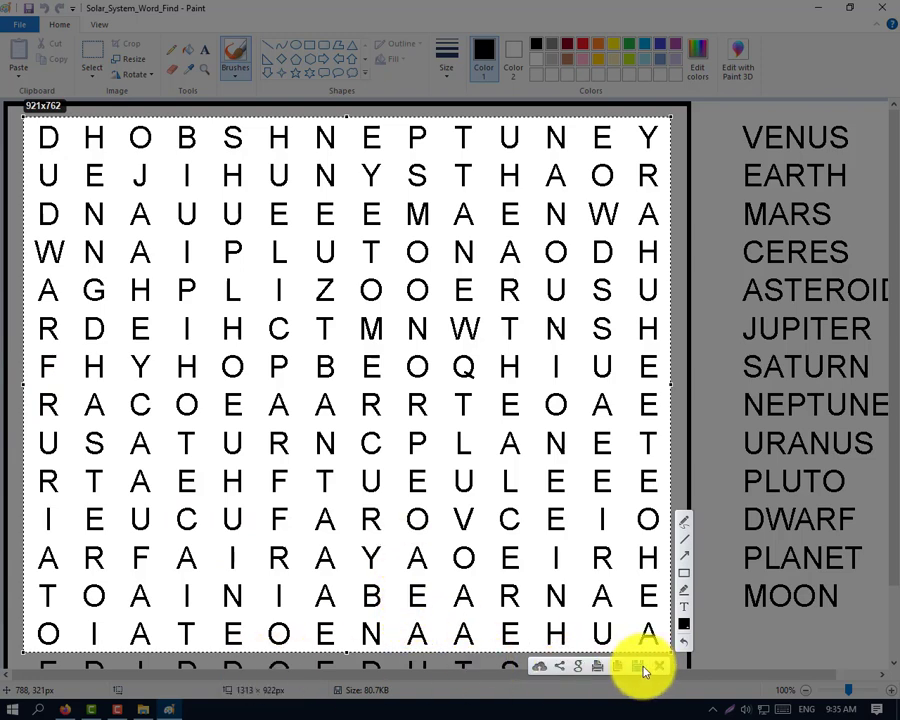
click(685, 628)
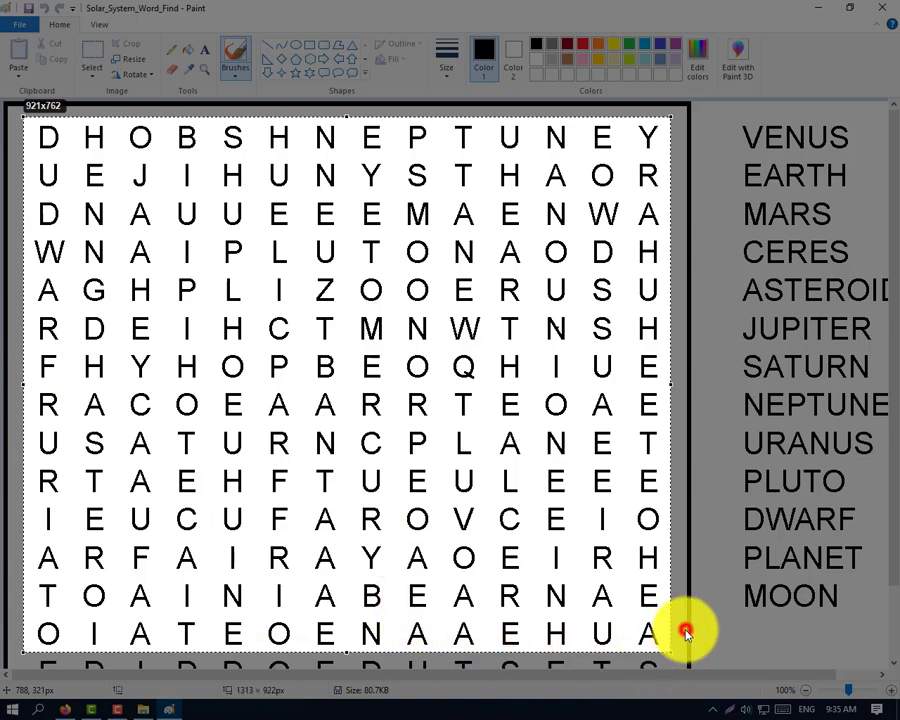
click(650, 538)
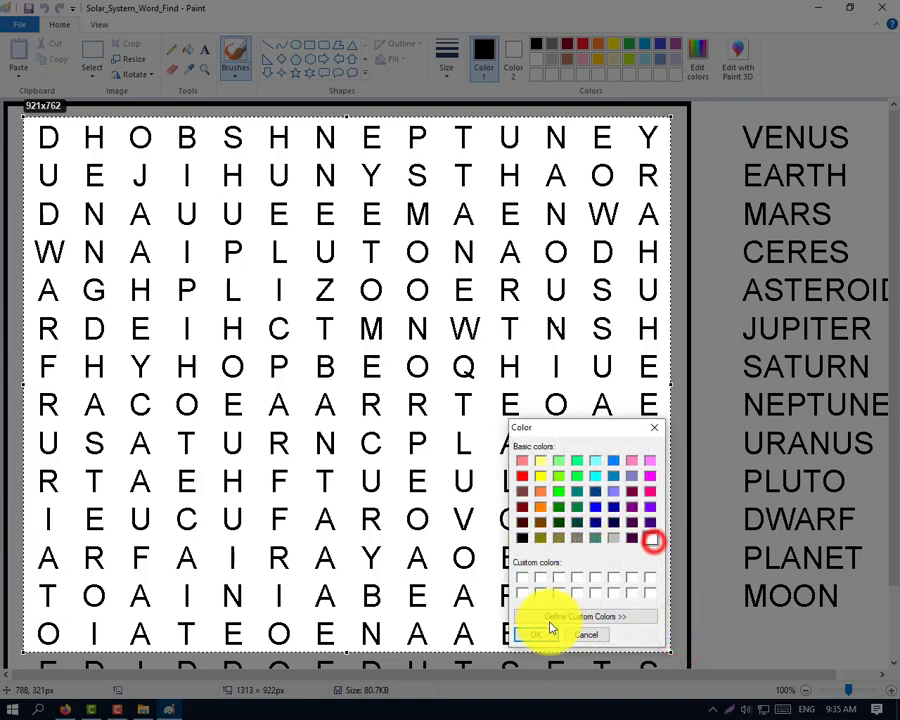
click(536, 634)
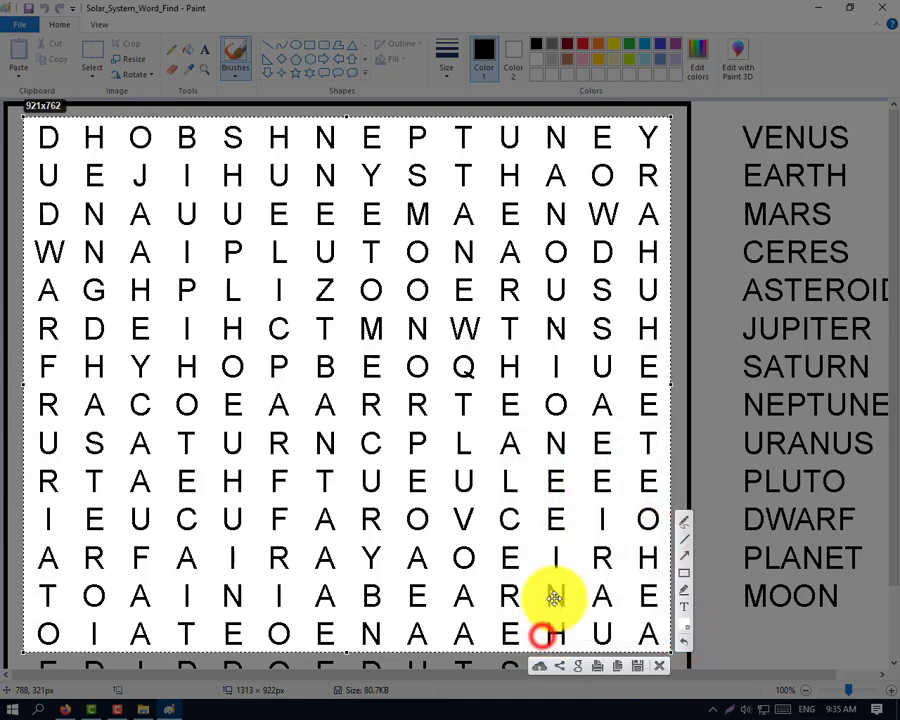
White out the letter R in the ninth column of the grid's eighth row with the freehand pen.
click(684, 520)
click(413, 400)
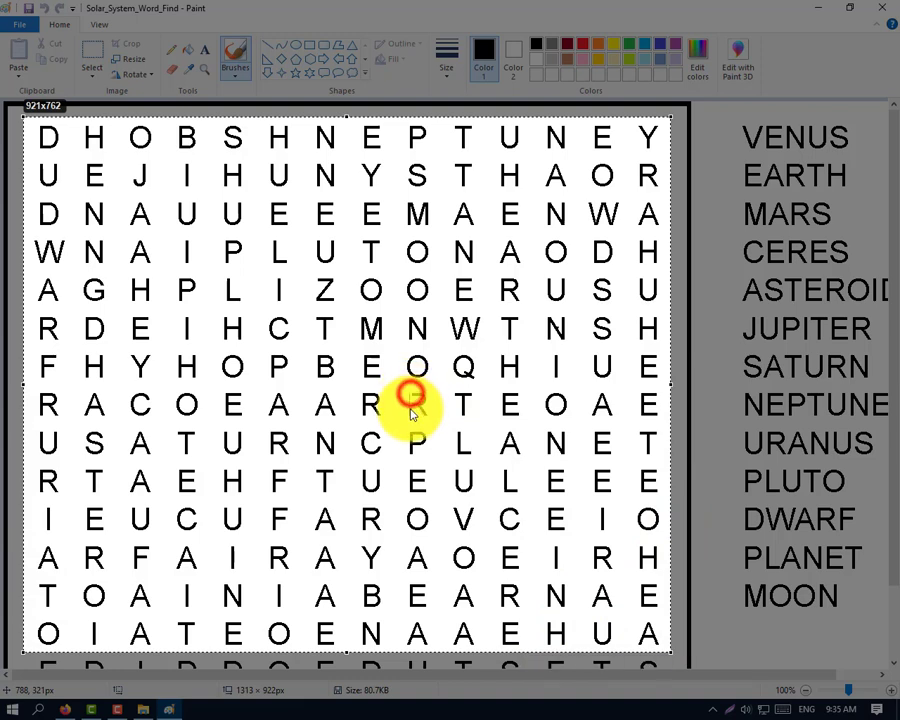
click(411, 405)
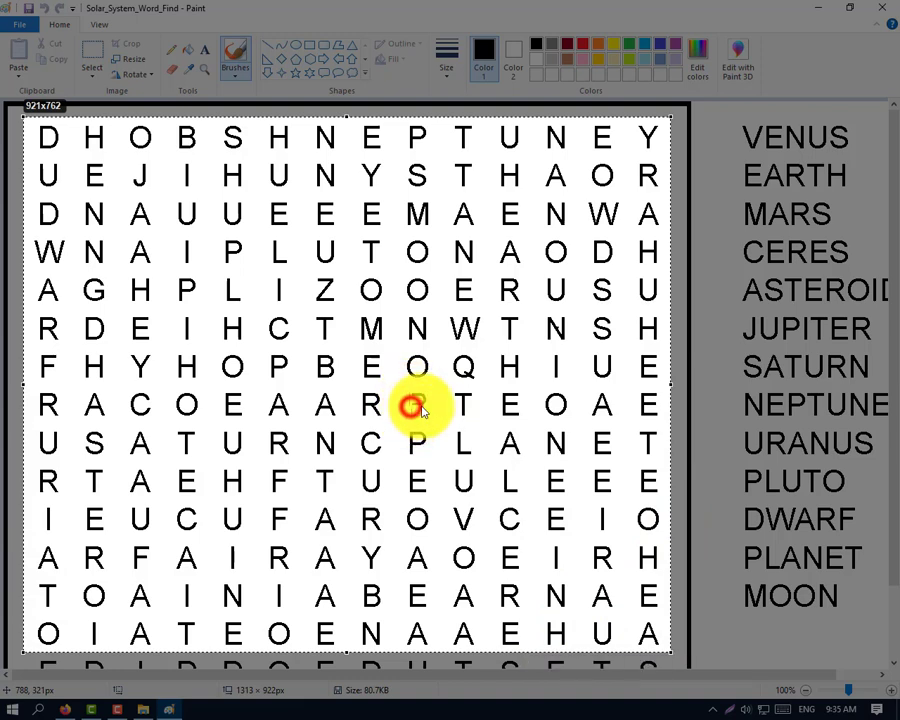
click(423, 414)
click(420, 409)
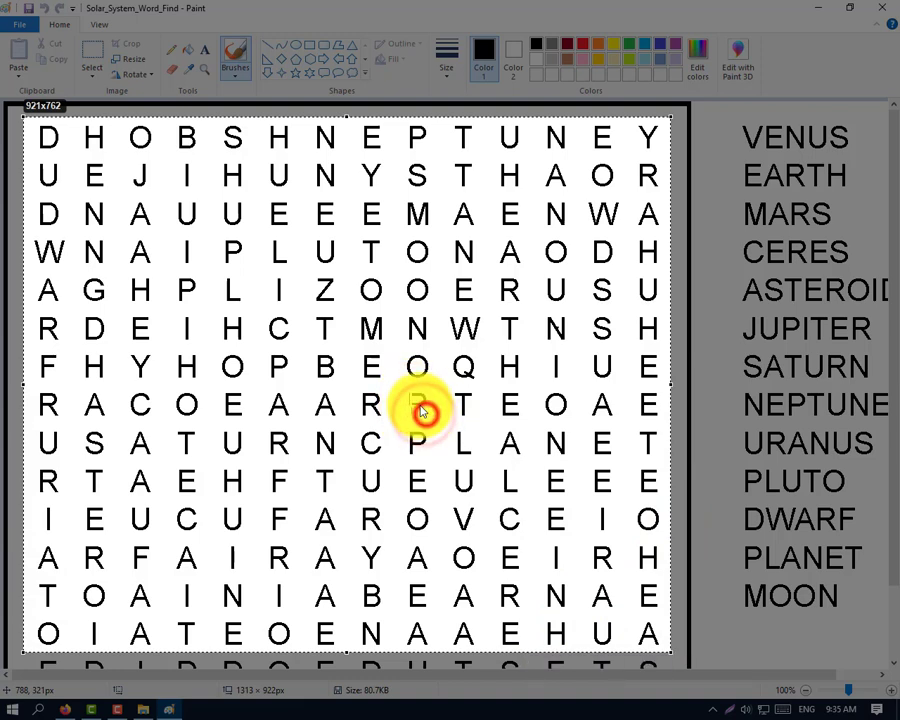
click(414, 400)
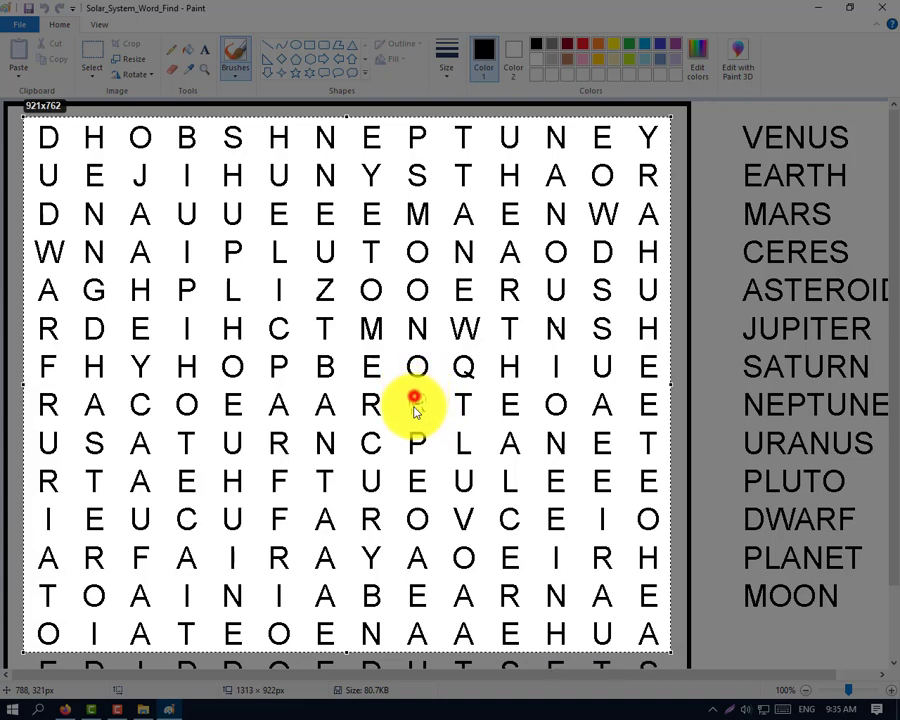
click(412, 398)
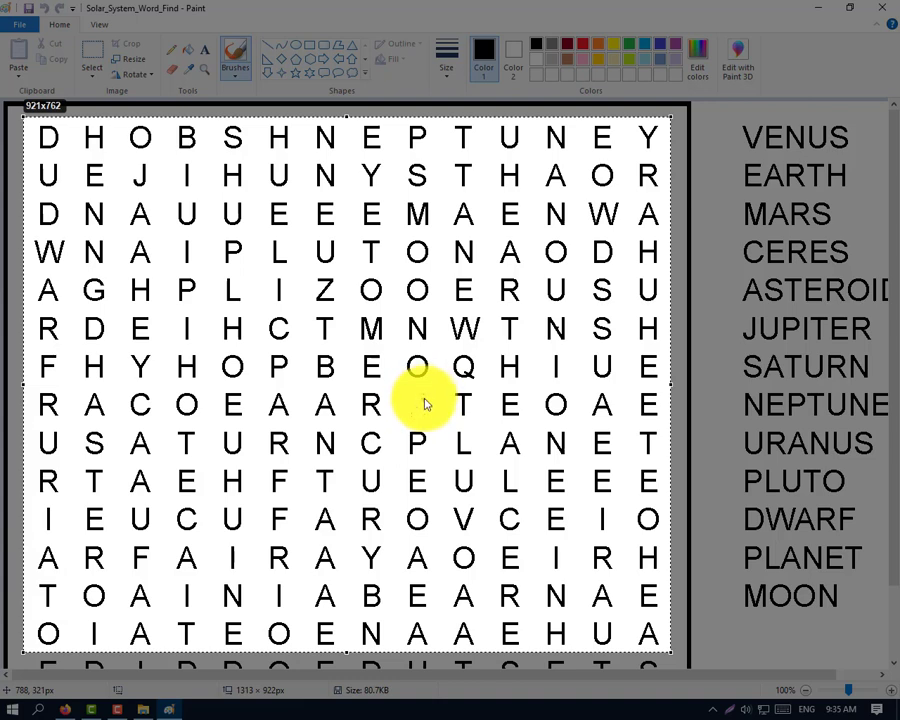
drag(424, 408, 412, 406)
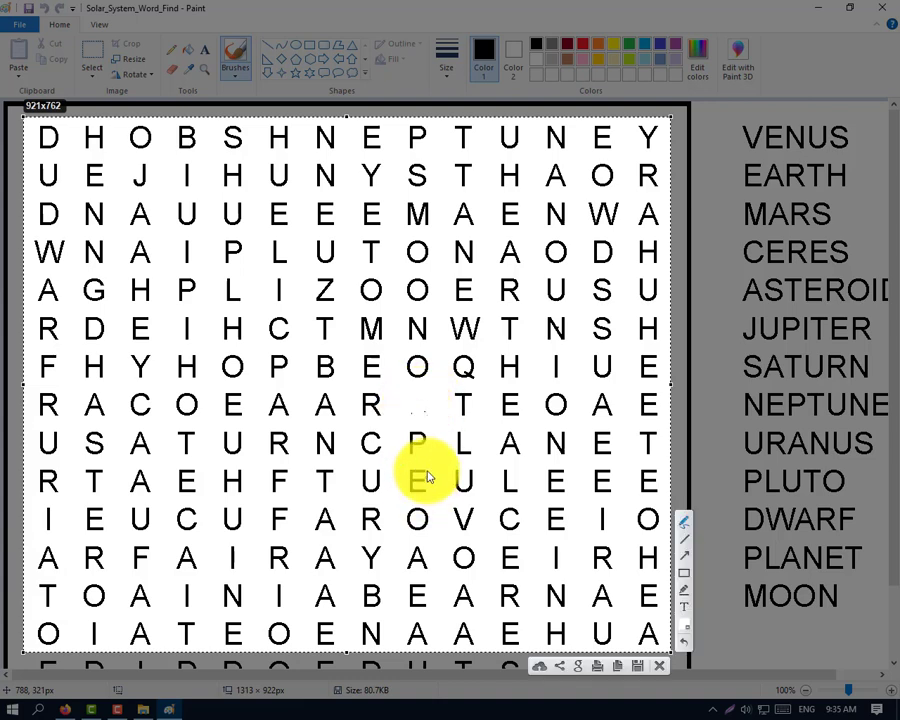
White out the letter M in the grid's third row with the pen.
mouse_move(418, 210)
mouse_down()
mouse_move(424, 225)
mouse_move(410, 206)
mouse_move(425, 212)
mouse_move(427, 222)
mouse_move(413, 214)
mouse_up()
click(418, 230)
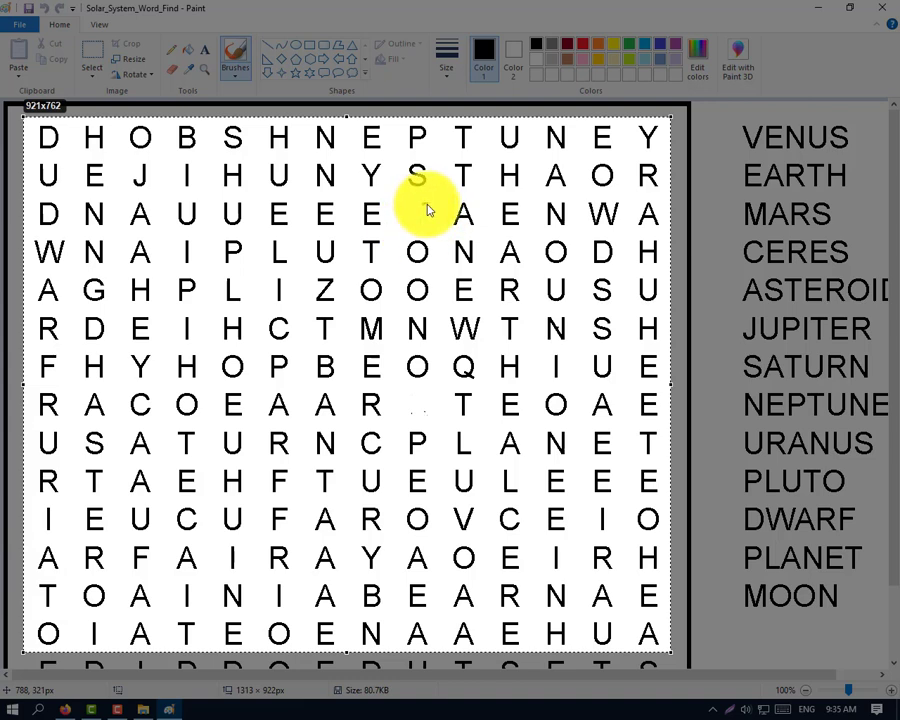
mouse_move(427, 210)
mouse_down()
mouse_move(428, 221)
mouse_move(434, 207)
mouse_up()
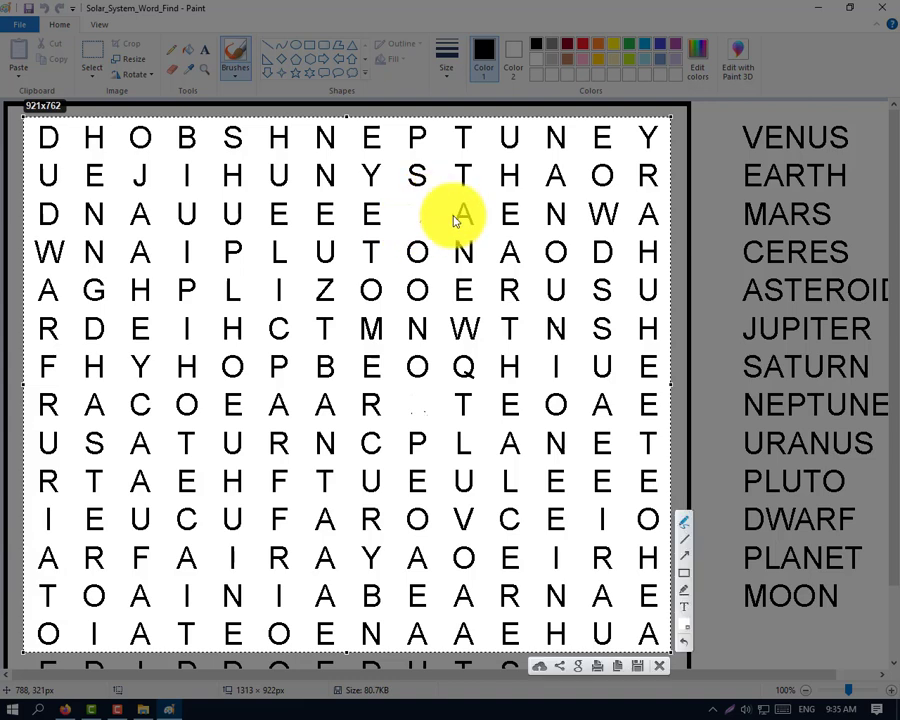
Paint white pen strokes across the letters of the grid's first row to cover them.
mouse_move(44, 137)
mouse_down()
mouse_move(538, 151)
mouse_move(642, 138)
mouse_up()
key(Escape)
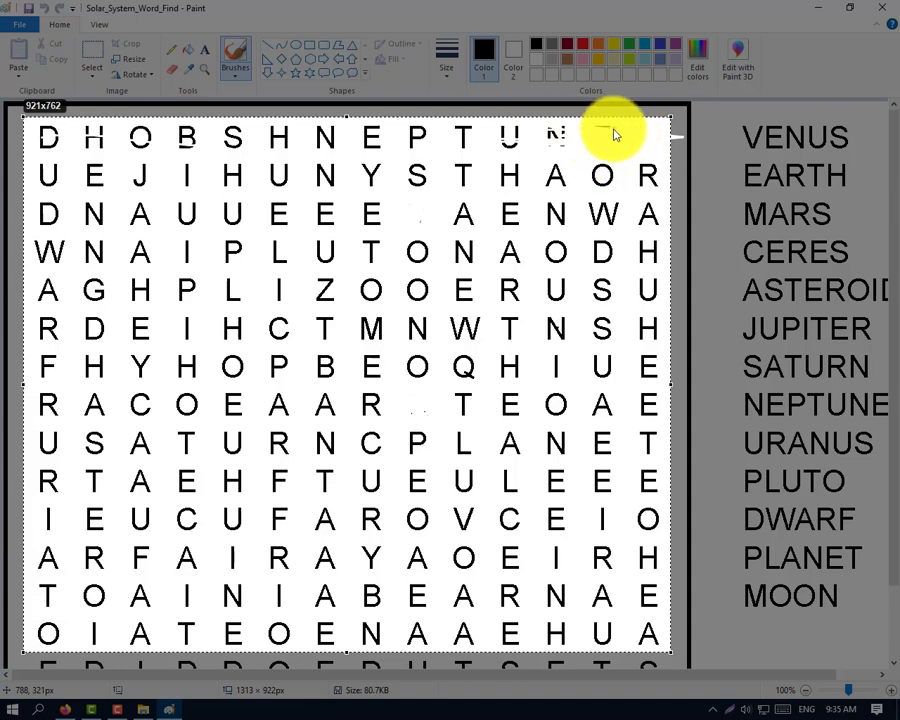
mouse_move(598, 133)
mouse_down()
mouse_move(556, 136)
mouse_move(604, 142)
mouse_move(549, 137)
mouse_up()
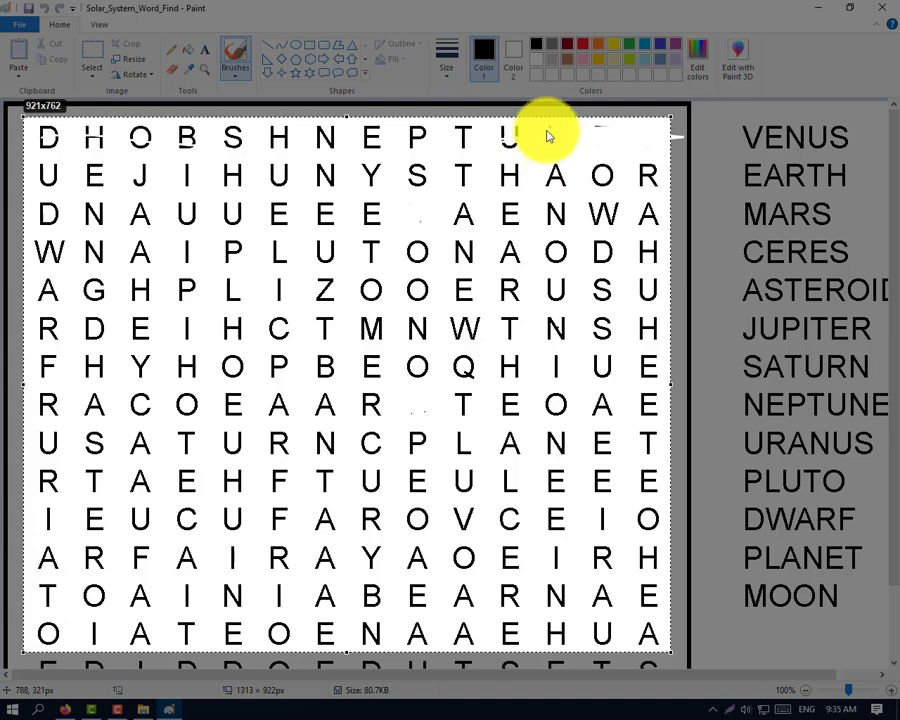
click(420, 126)
click(540, 146)
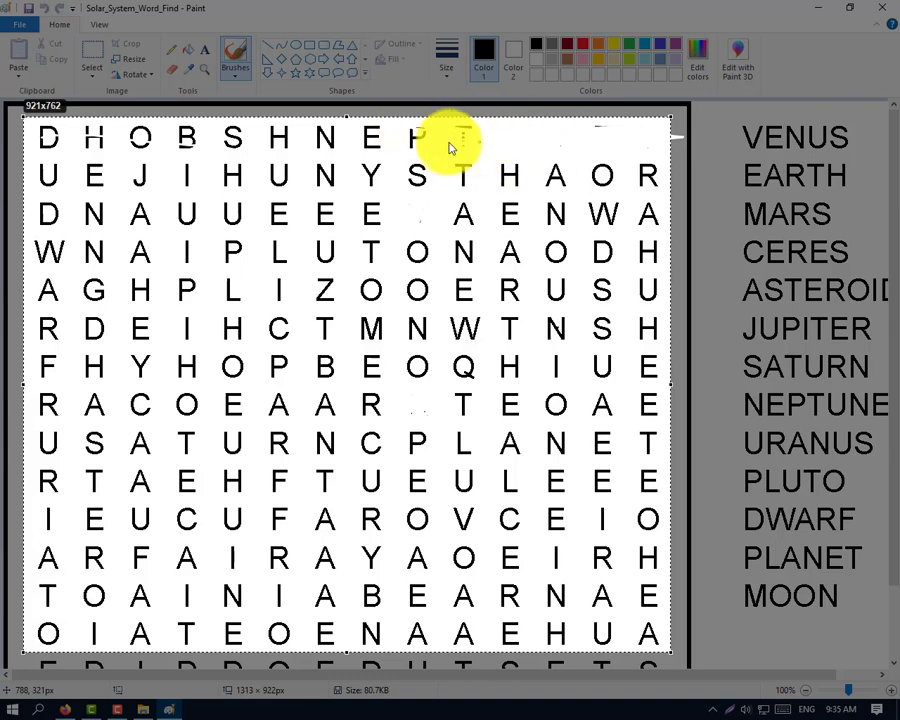
mouse_move(472, 134)
mouse_down()
mouse_move(442, 133)
mouse_move(465, 143)
mouse_move(612, 144)
mouse_move(603, 133)
mouse_up()
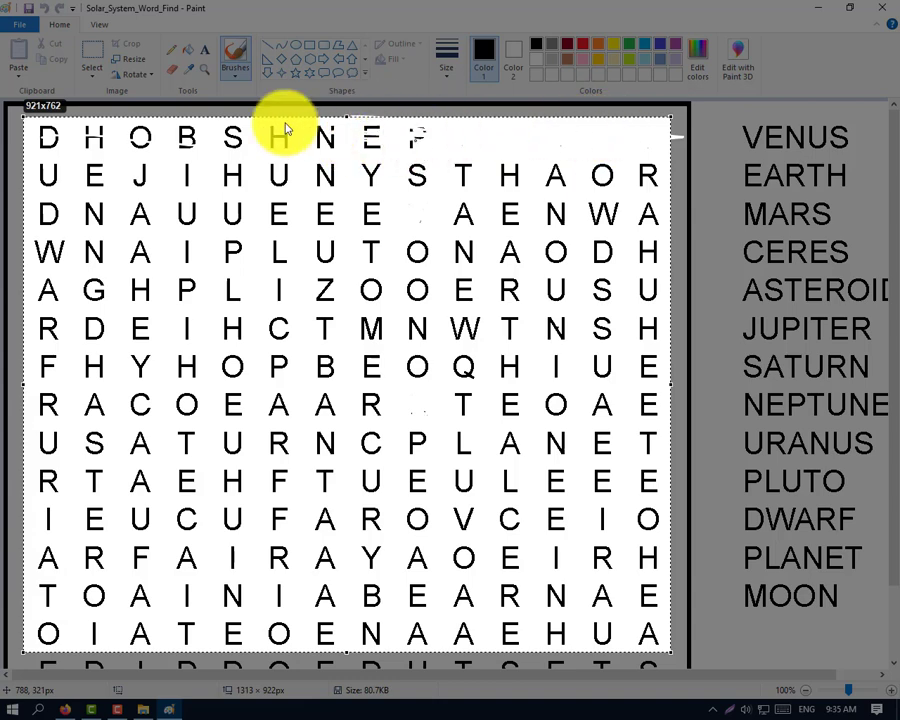
drag(285, 128, 422, 137)
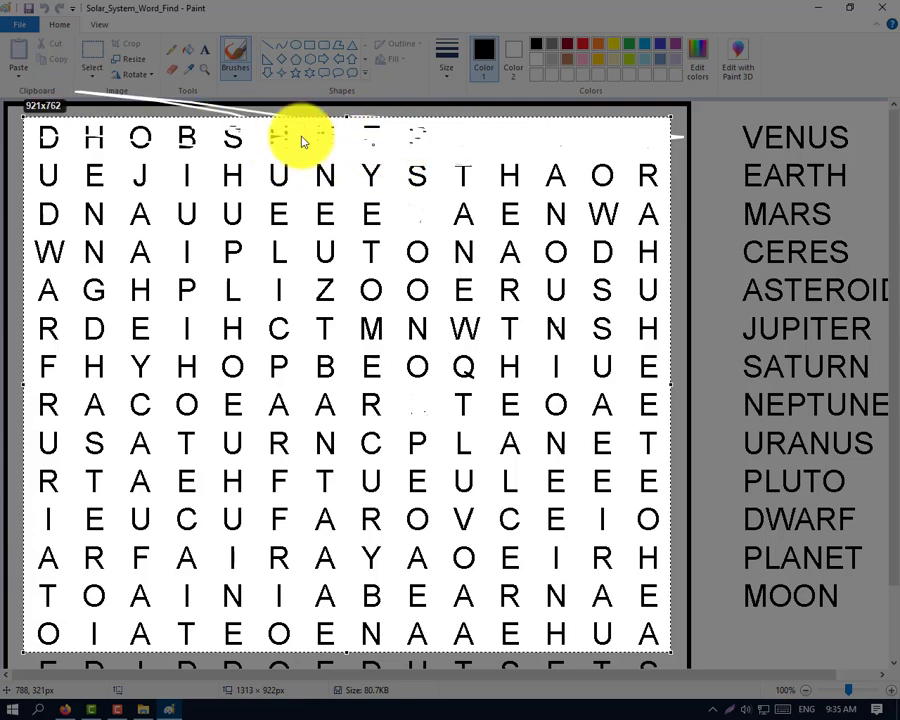
drag(302, 141, 187, 133)
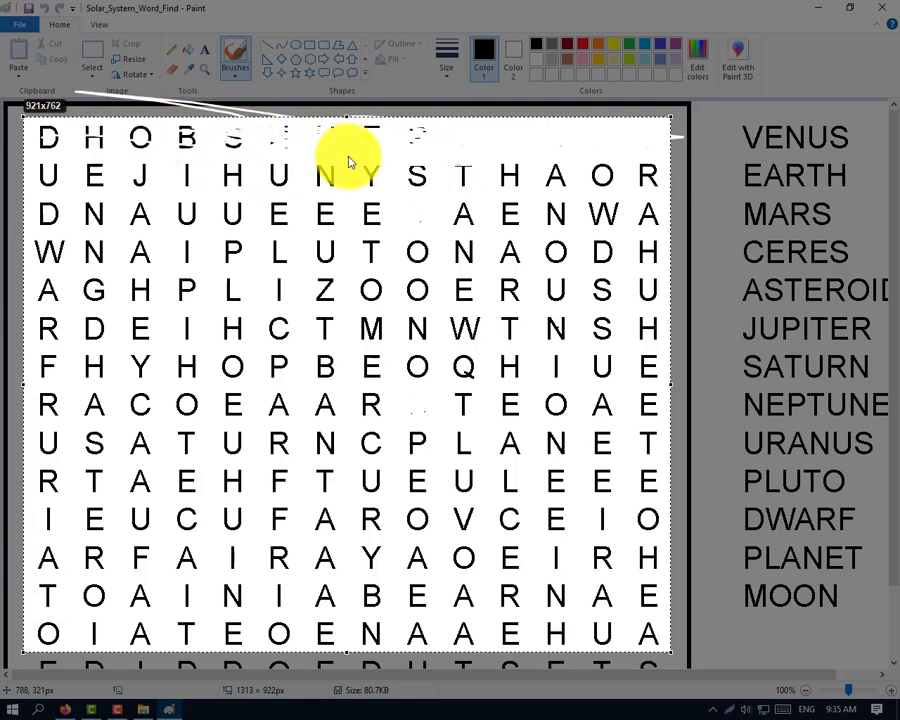
mouse_move(276, 144)
mouse_down()
mouse_move(224, 136)
mouse_move(270, 144)
mouse_move(152, 146)
mouse_move(175, 132)
mouse_move(141, 137)
mouse_move(181, 137)
mouse_move(70, 145)
mouse_up()
Set the marker color to white and brush over the remaining letter traces in the first row.
mouse_move(713, 546)
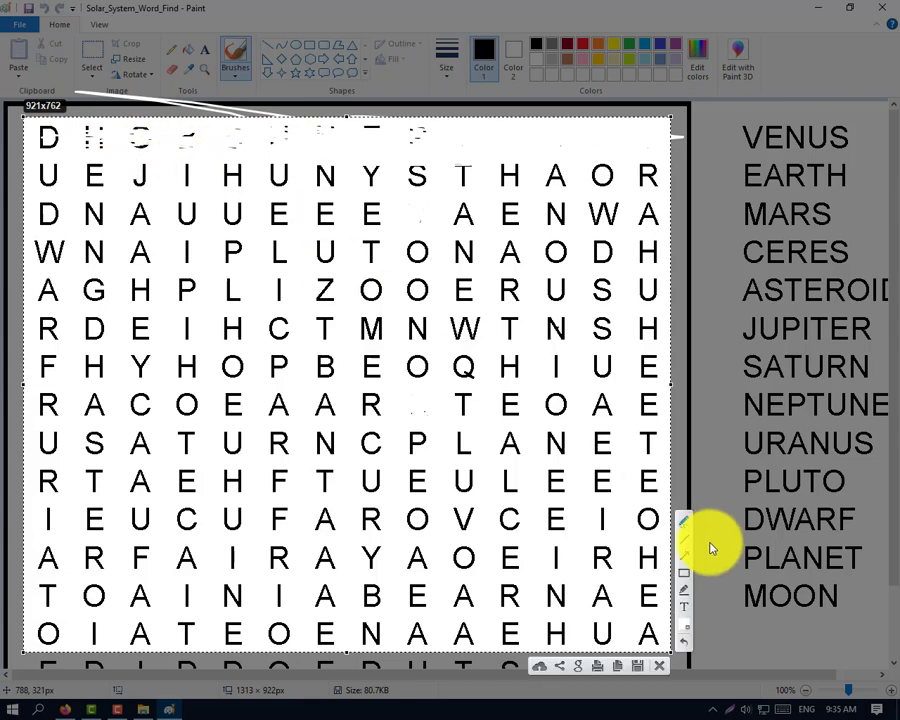
click(685, 622)
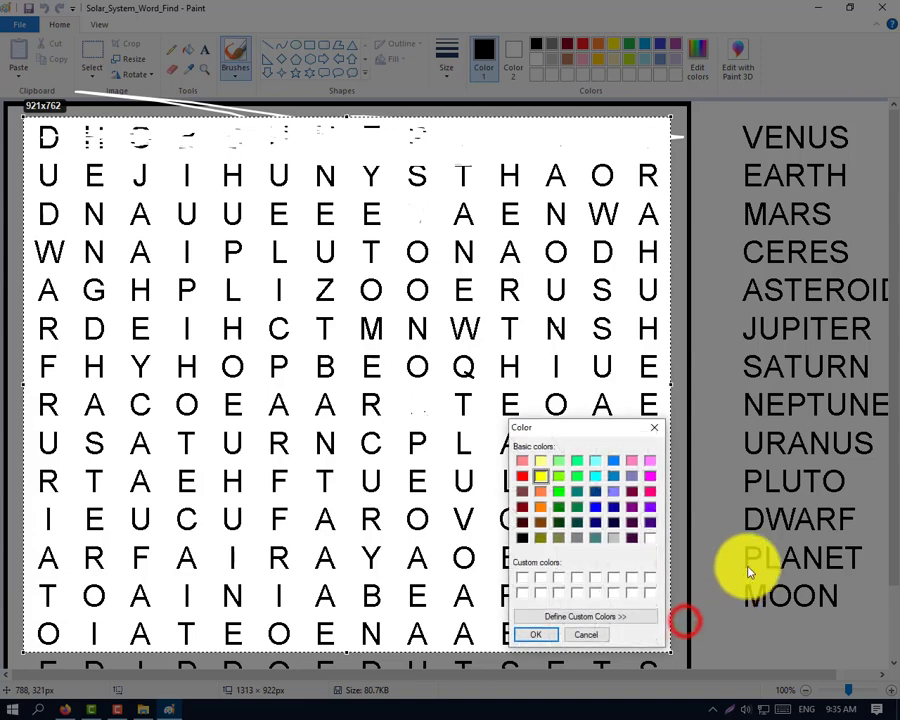
click(650, 539)
click(537, 634)
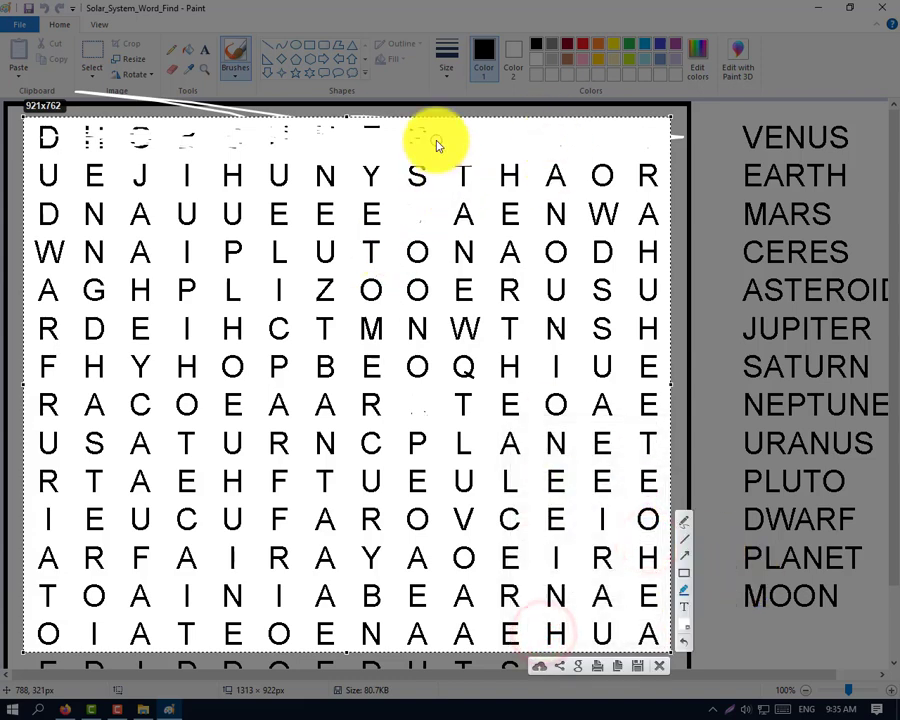
drag(435, 138, 407, 140)
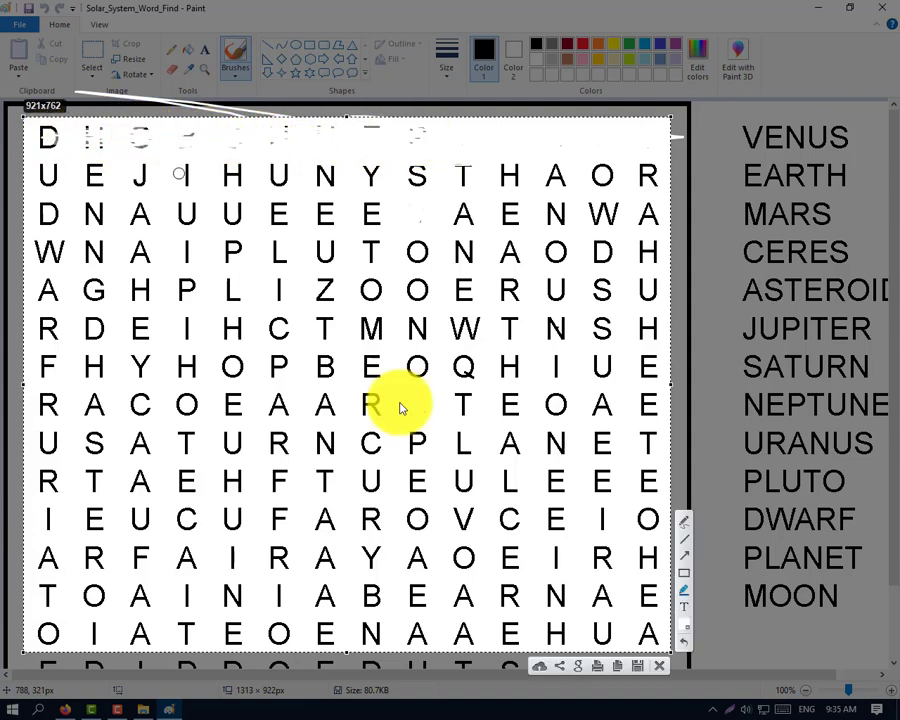
Choose the last white custom color for the marker and fade the letters in the middle of the grid.
click(684, 624)
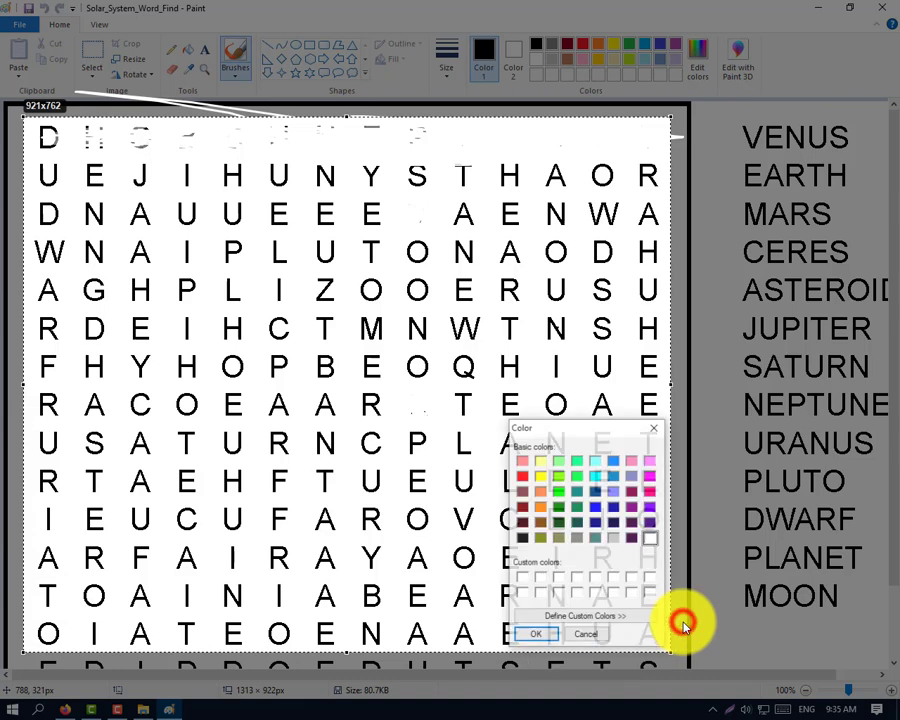
click(656, 597)
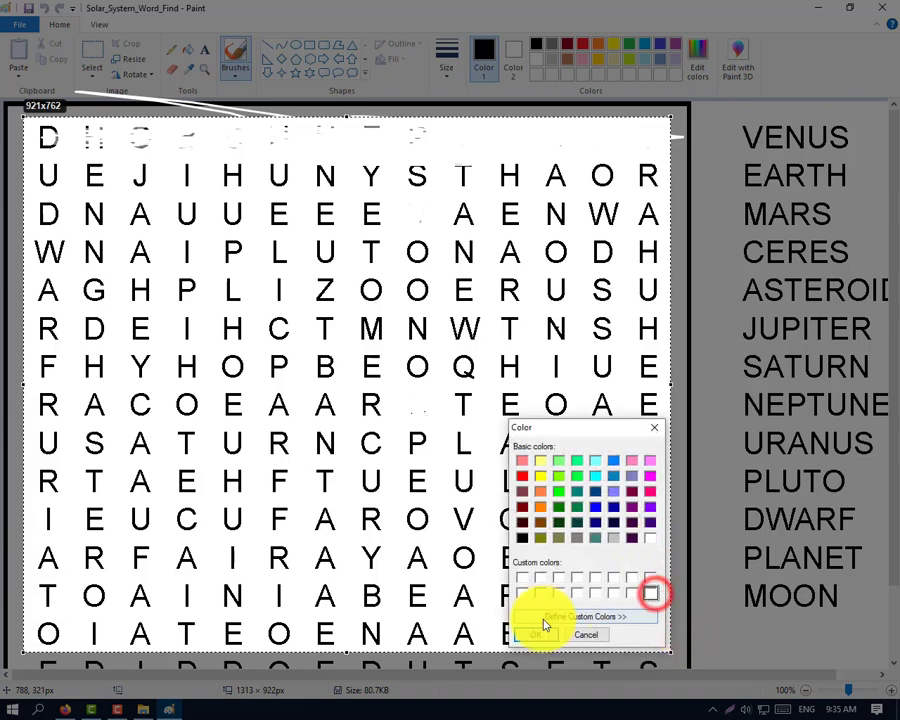
click(538, 634)
click(684, 591)
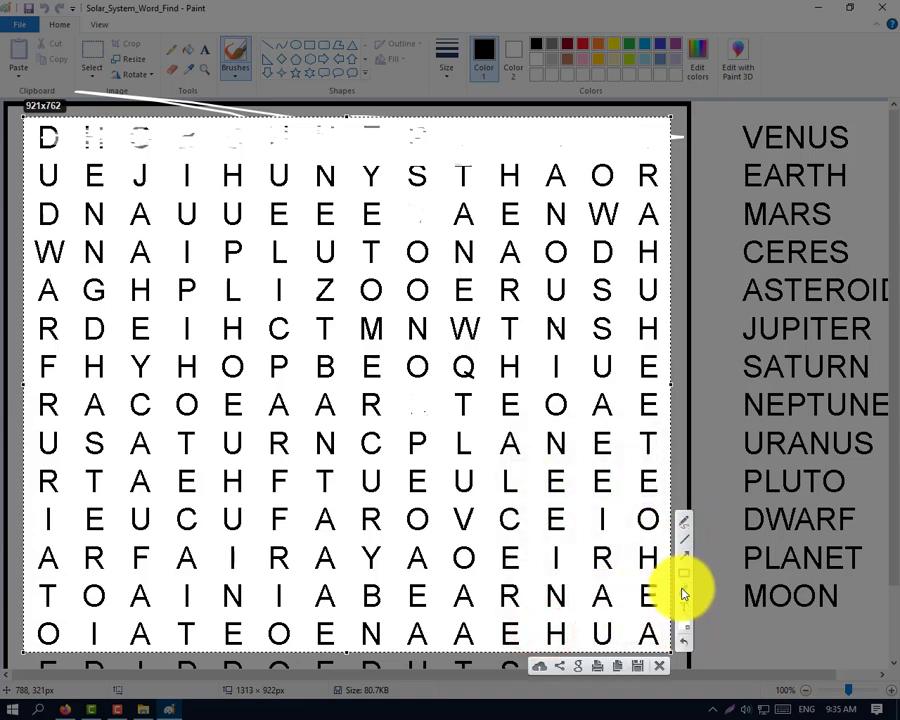
click(400, 195)
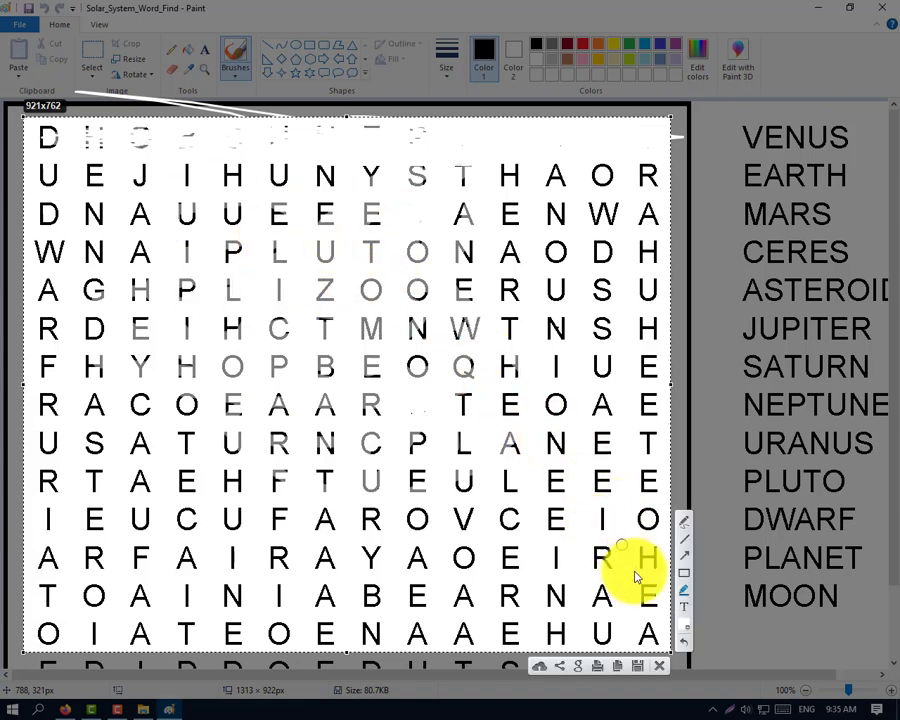
Try to search Google for images similar to the annotated capture, and decline to retry the upload.
click(578, 666)
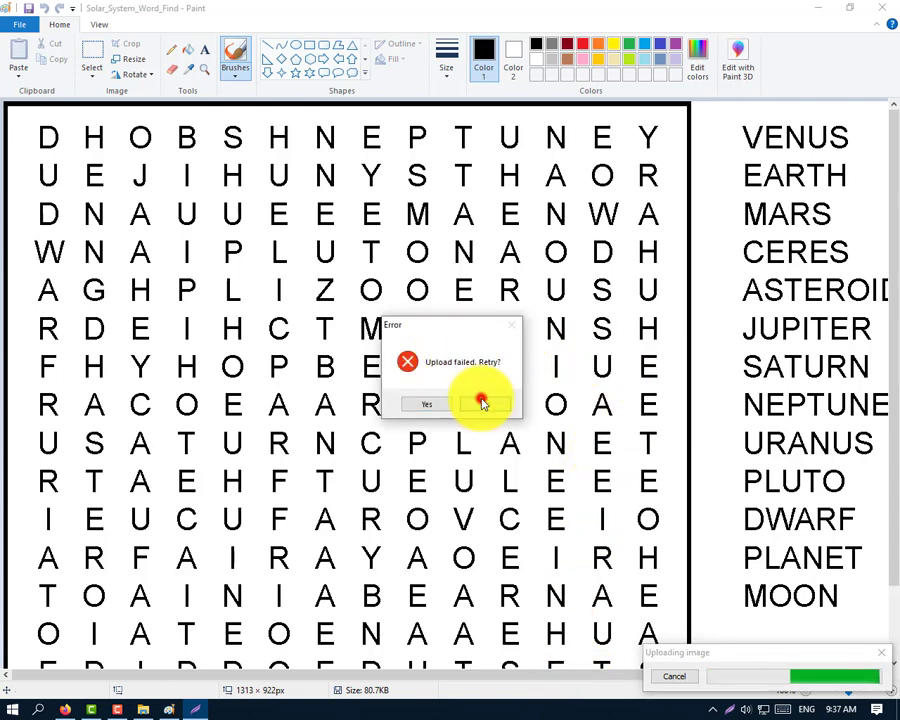
click(484, 403)
Scribble black brush loops over the grid's central letters in Paint and draw strokes across the word PLUTO.
mouse_move(362, 308)
mouse_down()
mouse_move(327, 345)
mouse_move(458, 404)
mouse_move(327, 345)
mouse_move(370, 452)
mouse_move(532, 372)
mouse_move(221, 422)
mouse_move(392, 327)
mouse_move(283, 368)
mouse_up()
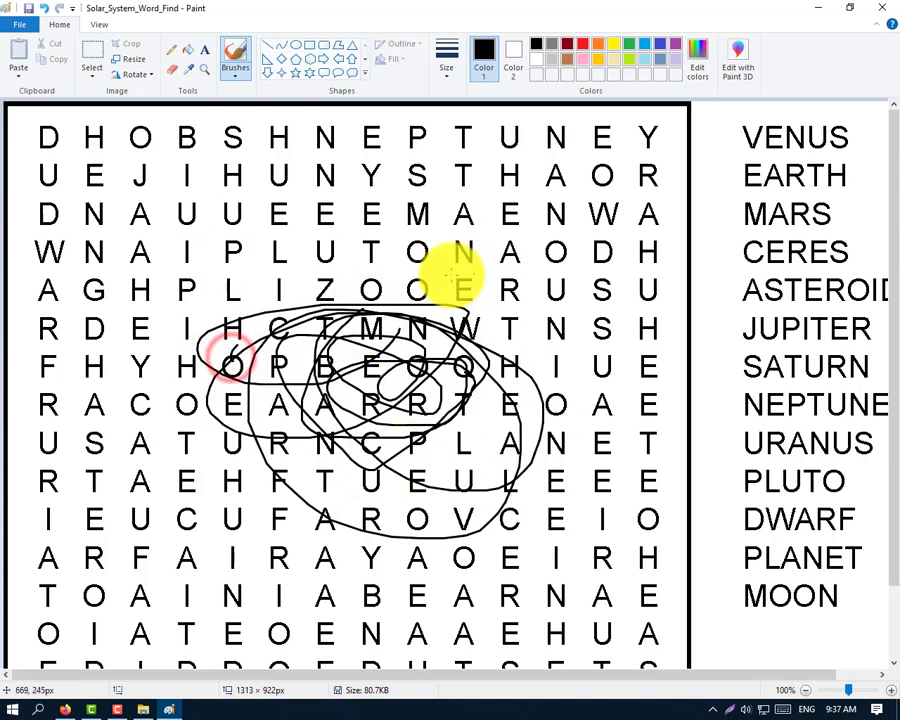
mouse_move(220, 242)
mouse_down()
mouse_move(382, 237)
mouse_move(386, 245)
mouse_up()
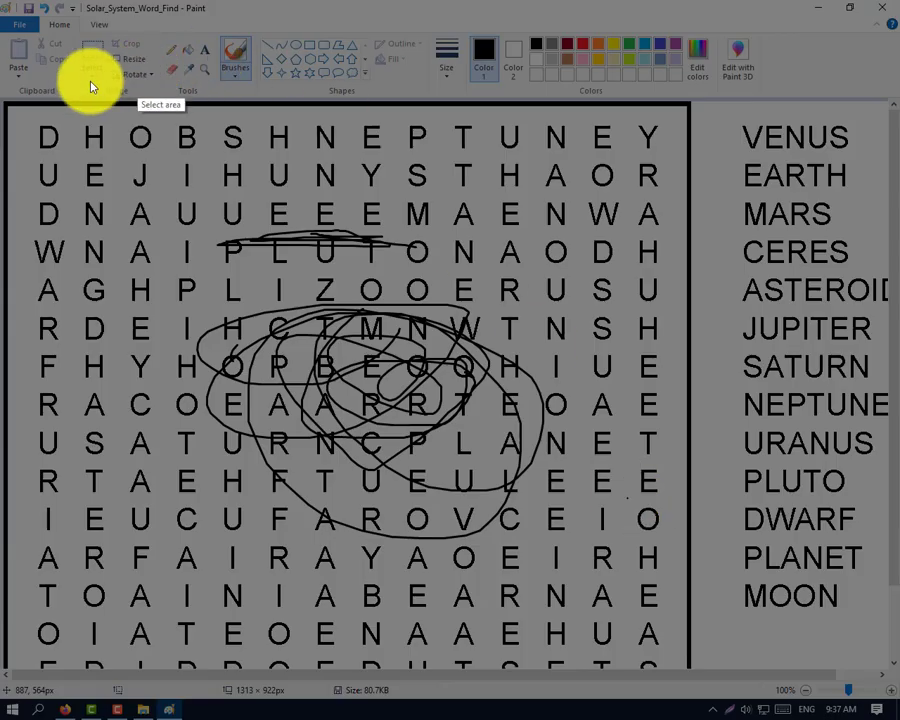
Capture the marked-up grid with Lightshot at about 926x769 and save it to the Desktop as Screenshot_1 PNG, replacing the existing file.
mouse_move(19, 107)
mouse_down()
mouse_move(327, 221)
mouse_move(598, 466)
mouse_move(637, 598)
mouse_move(670, 649)
mouse_up()
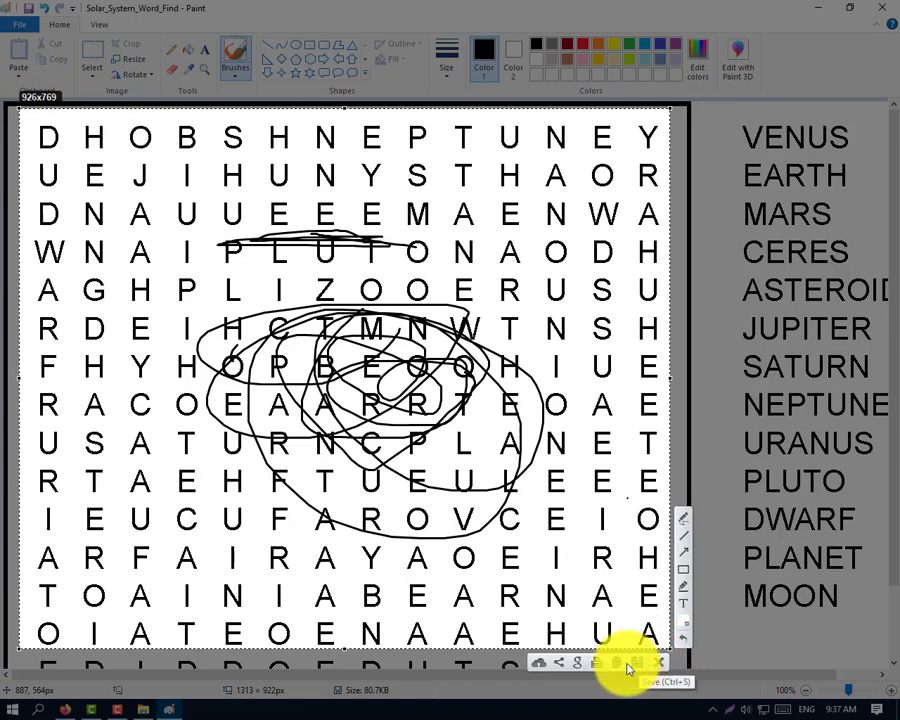
click(634, 666)
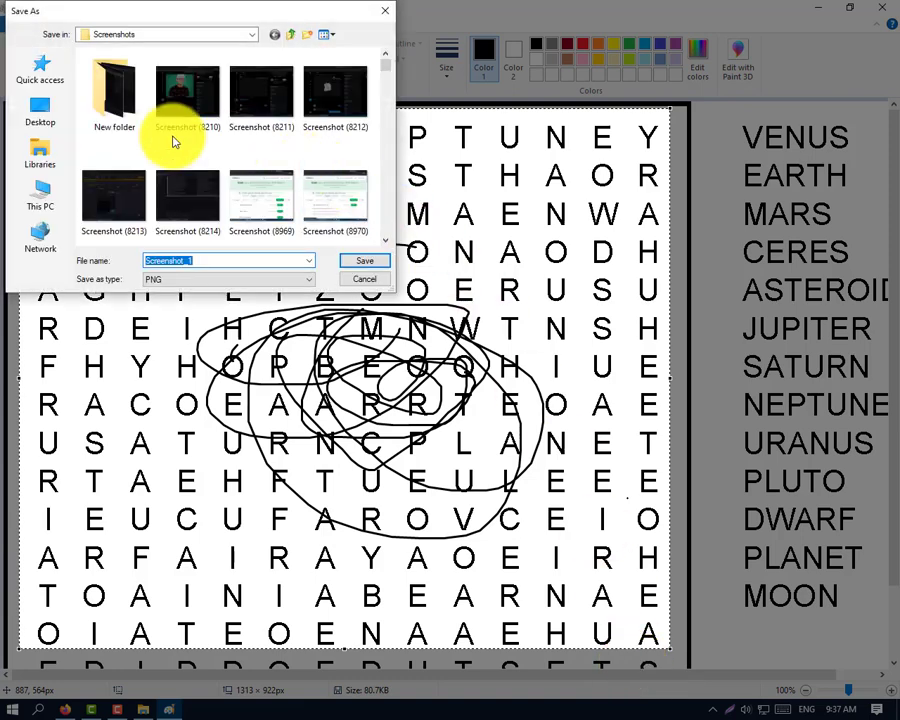
click(41, 124)
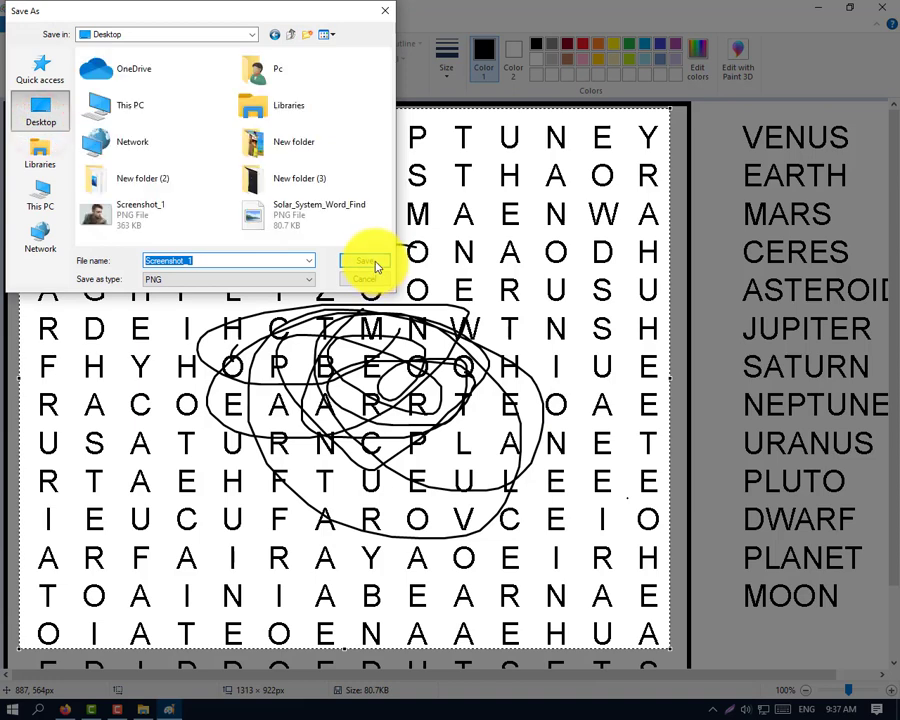
click(375, 262)
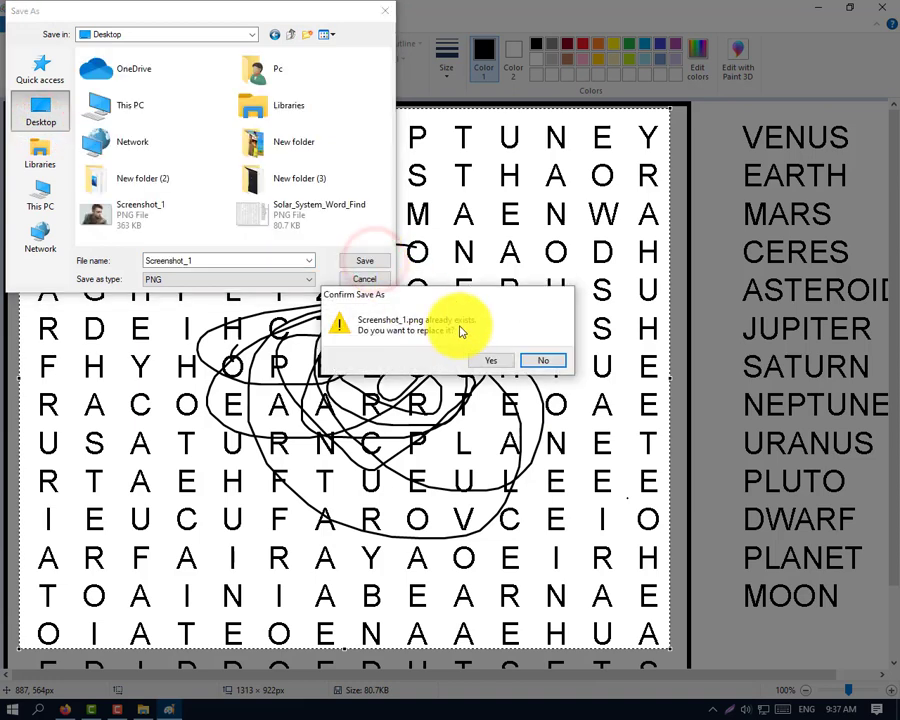
click(488, 362)
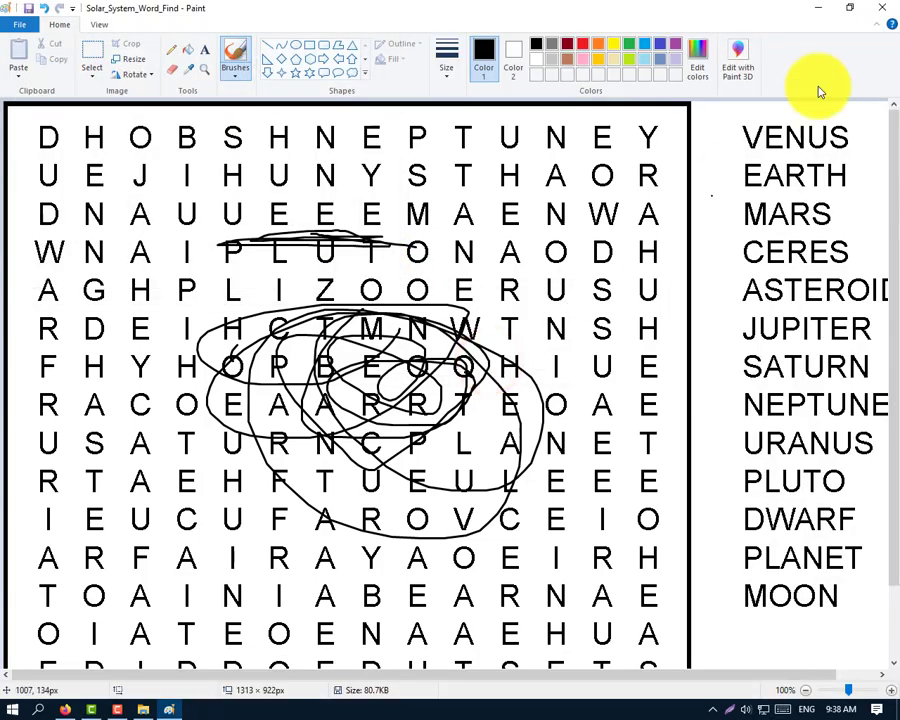
Open the saved Screenshot_1 image from the desktop in Paint and add a black freehand scribble near the grid's center.
click(816, 10)
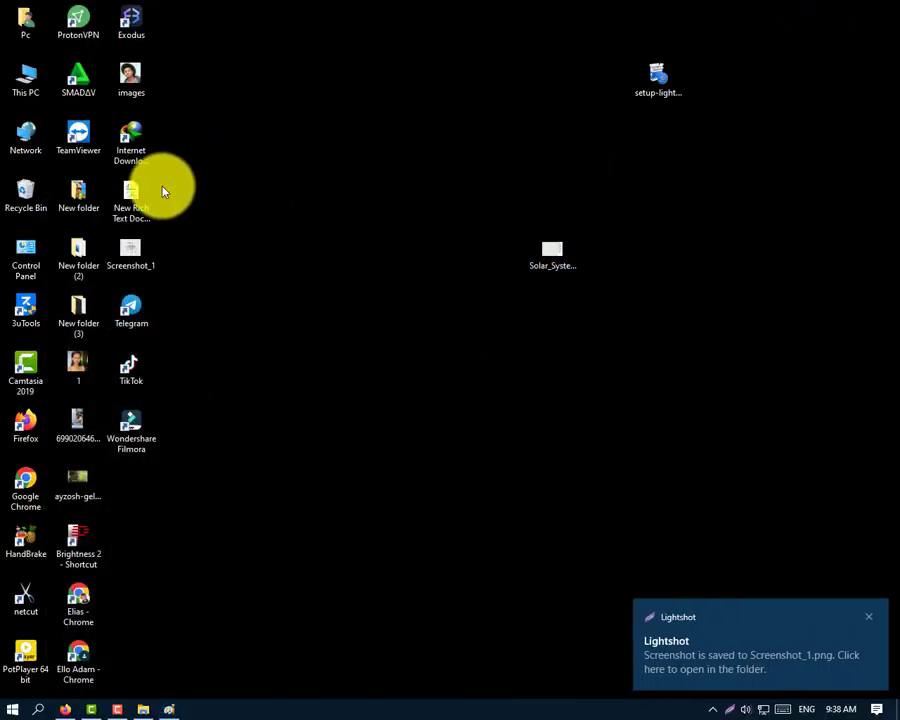
click(758, 645)
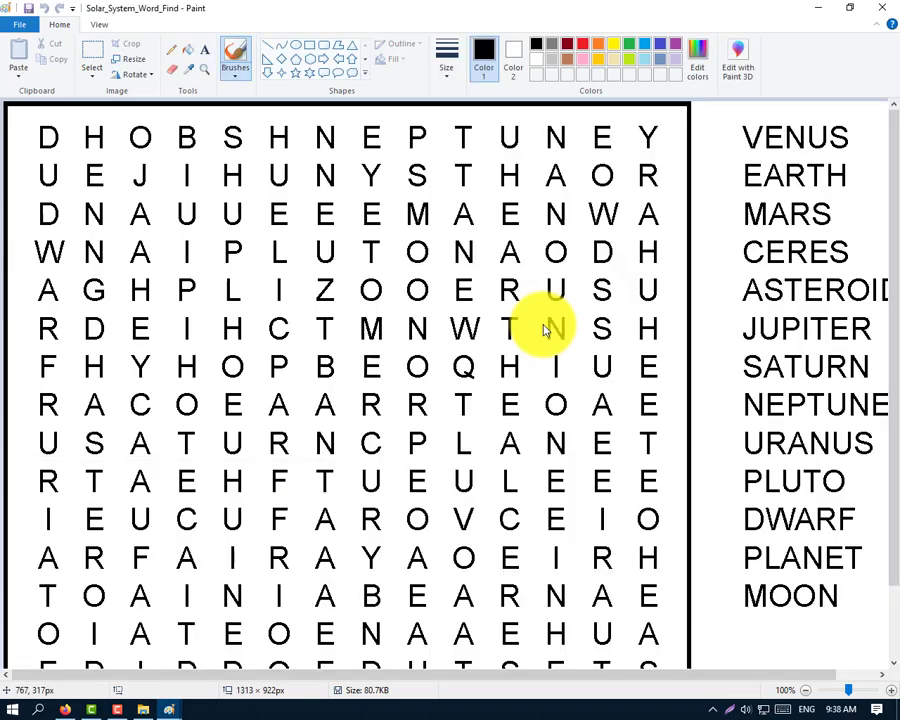
click(881, 8)
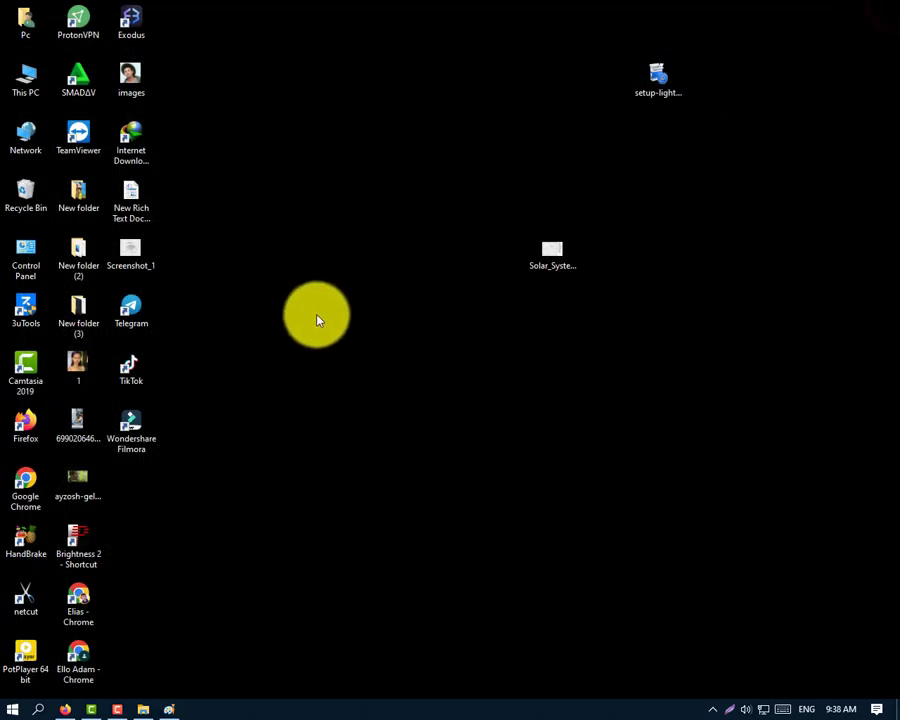
double_click(130, 250)
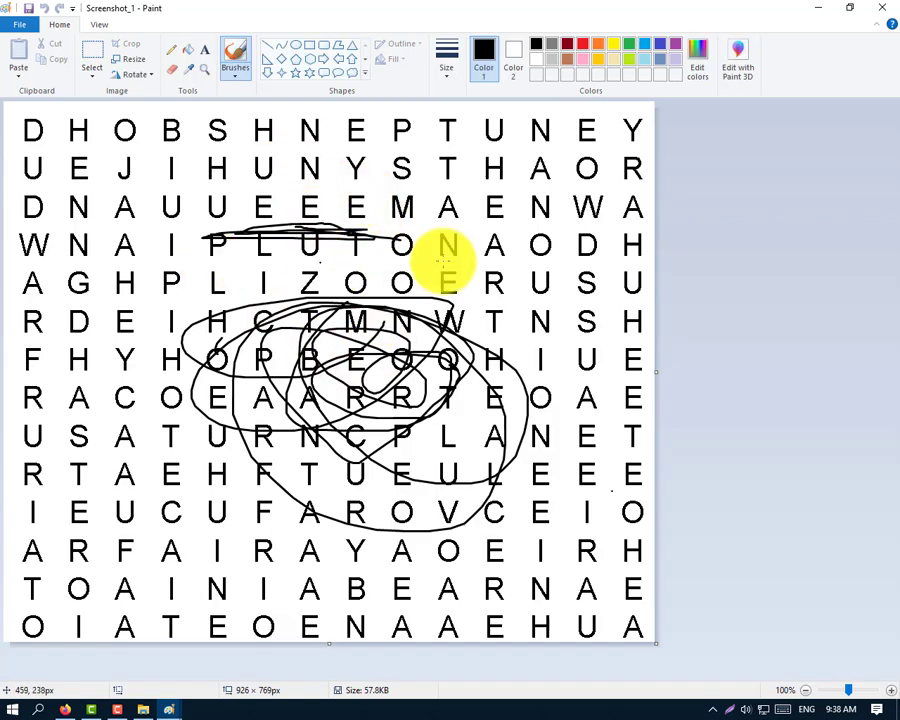
mouse_move(413, 212)
mouse_down()
mouse_move(352, 301)
mouse_move(447, 287)
mouse_up()
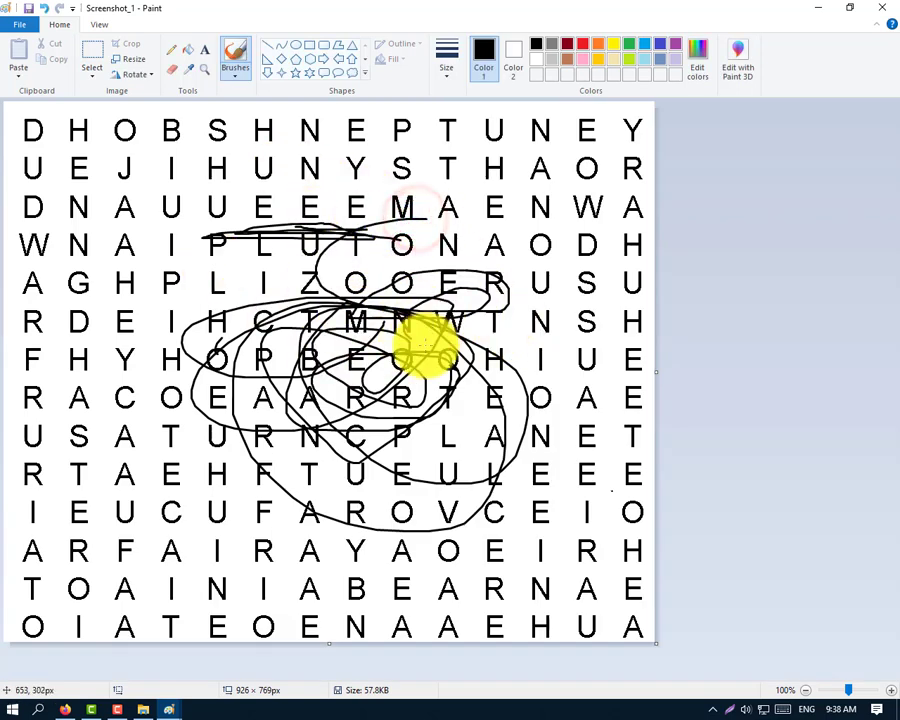
Close the scribbled Screenshot_1 image in Paint without saving, and permanently delete the Screenshot_1 file from the desktop.
click(872, 6)
click(487, 363)
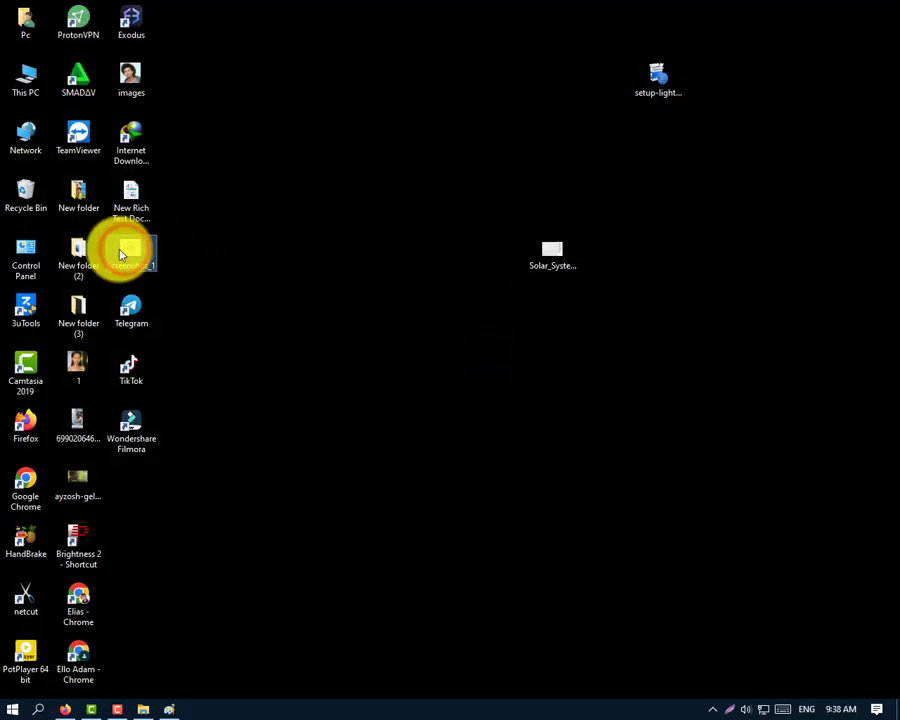
key(shift+Delete)
key(Return)
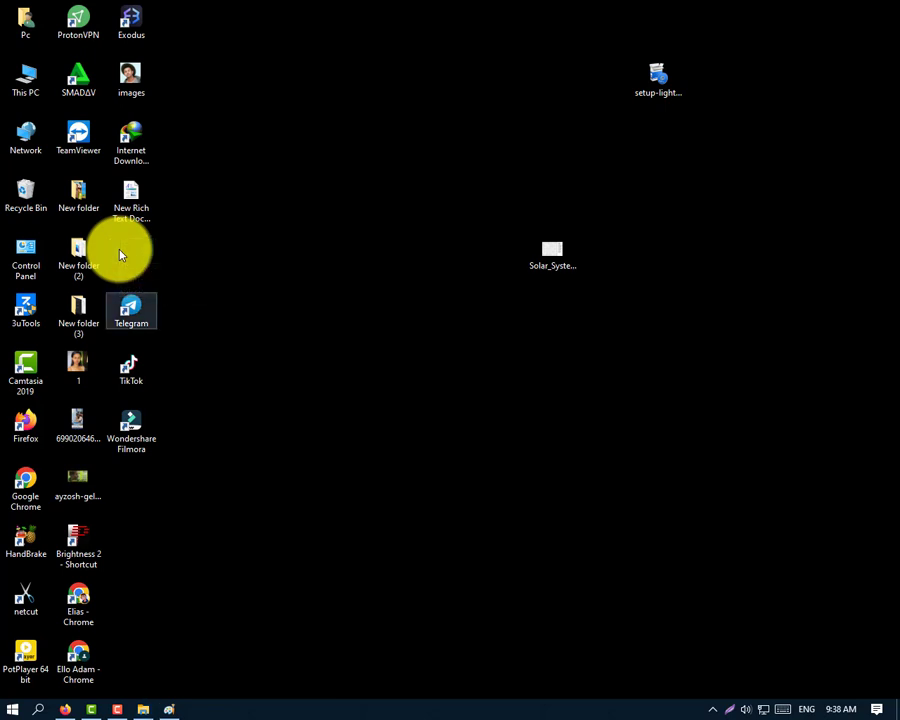
Move the Solar_System image and the setup-lightshot installer into the third column of desktop icons and refresh the desktop.
click(168, 435)
drag(562, 262, 152, 255)
drag(680, 80, 152, 497)
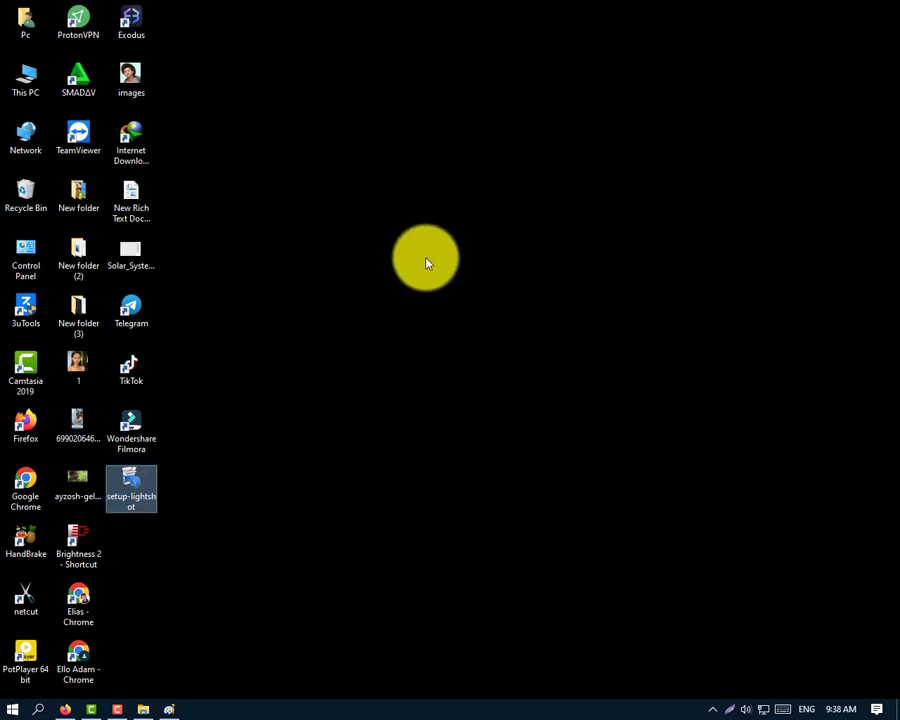
right_click(427, 259)
click(330, 293)
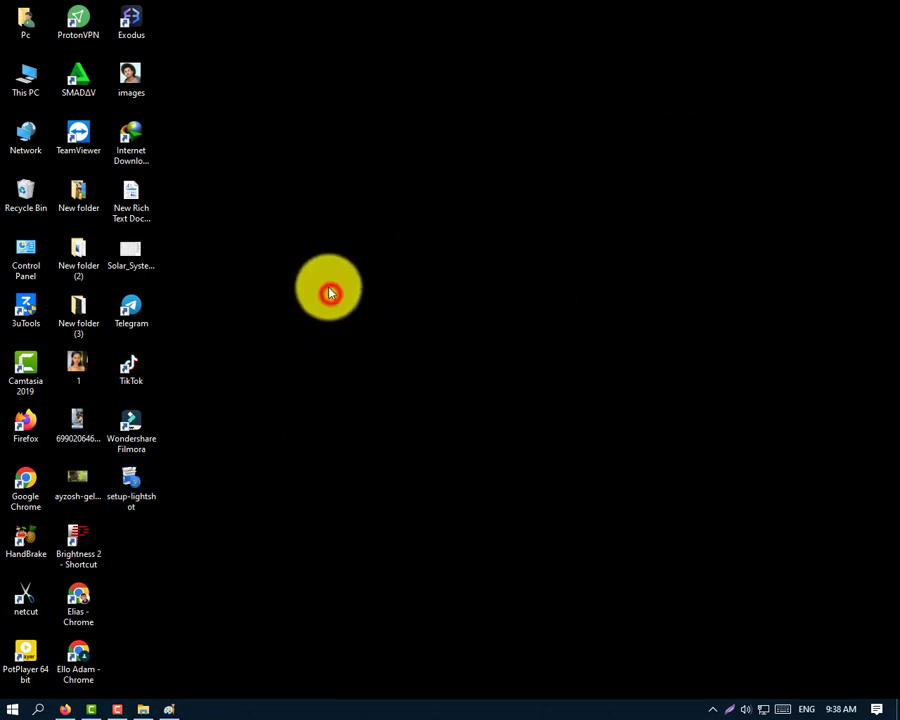
Capture the desktop icon area with Lightshot at about 497x1002 and copy the capture to the clipboard.
key(Print)
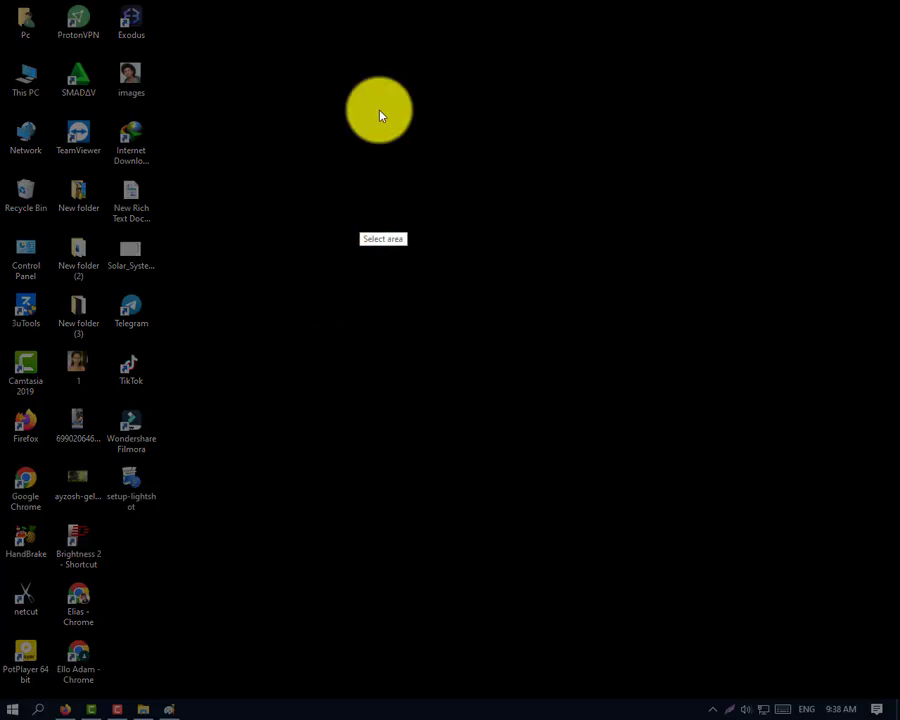
drag(349, 3, 10, 705)
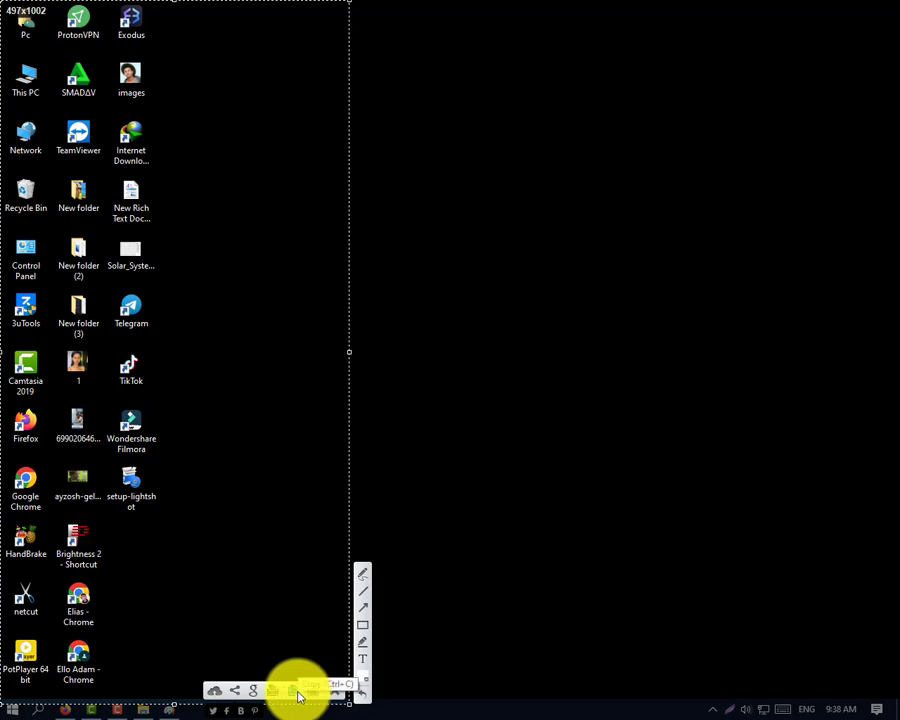
click(298, 692)
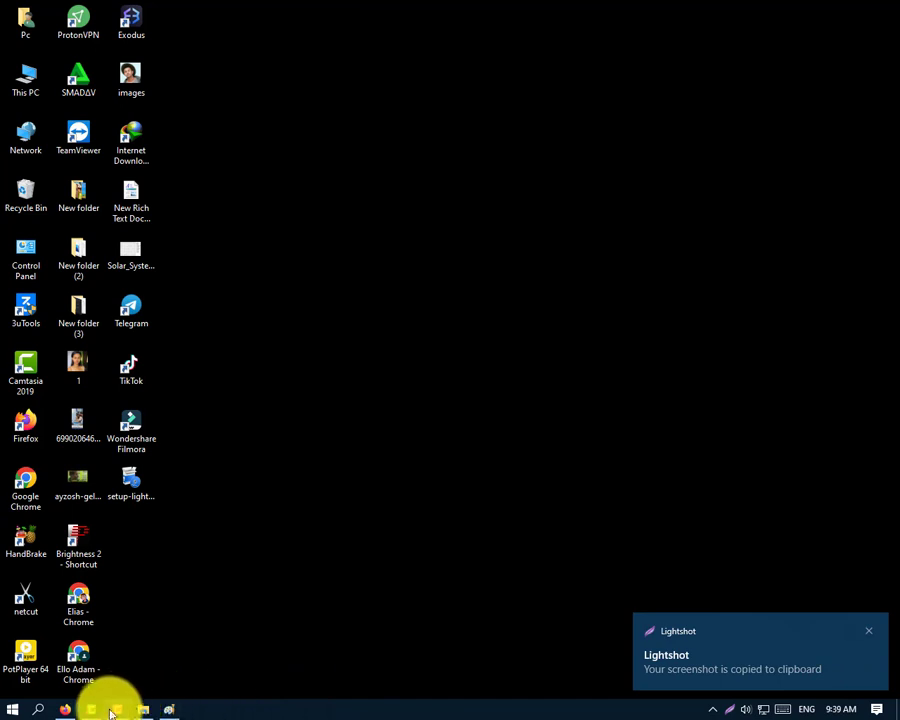
drag(297, 667, 16, 22)
right_click(438, 206)
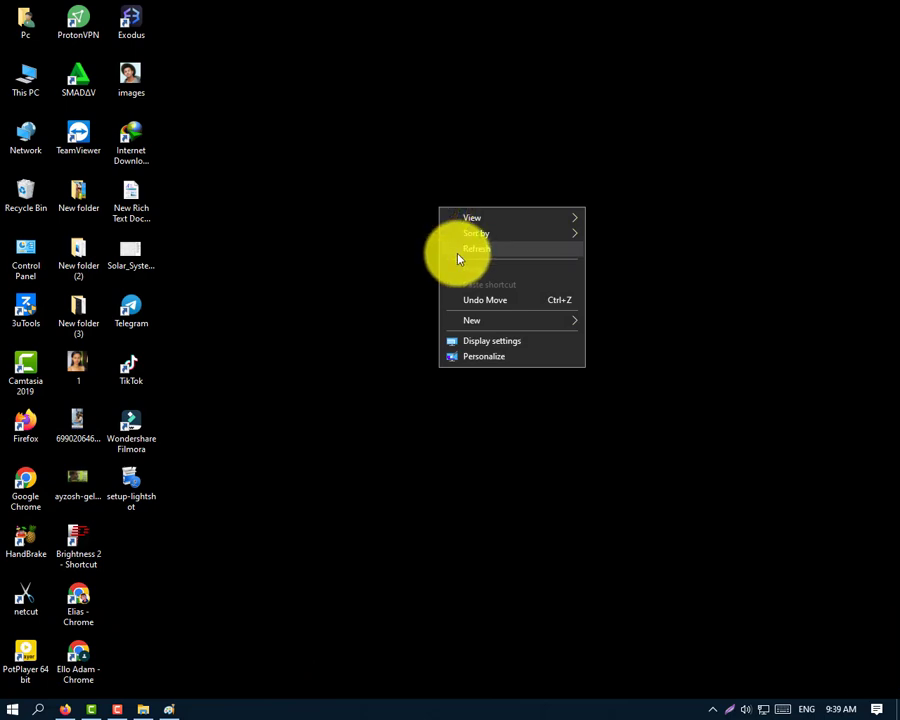
click(458, 254)
right_click(484, 236)
click(530, 284)
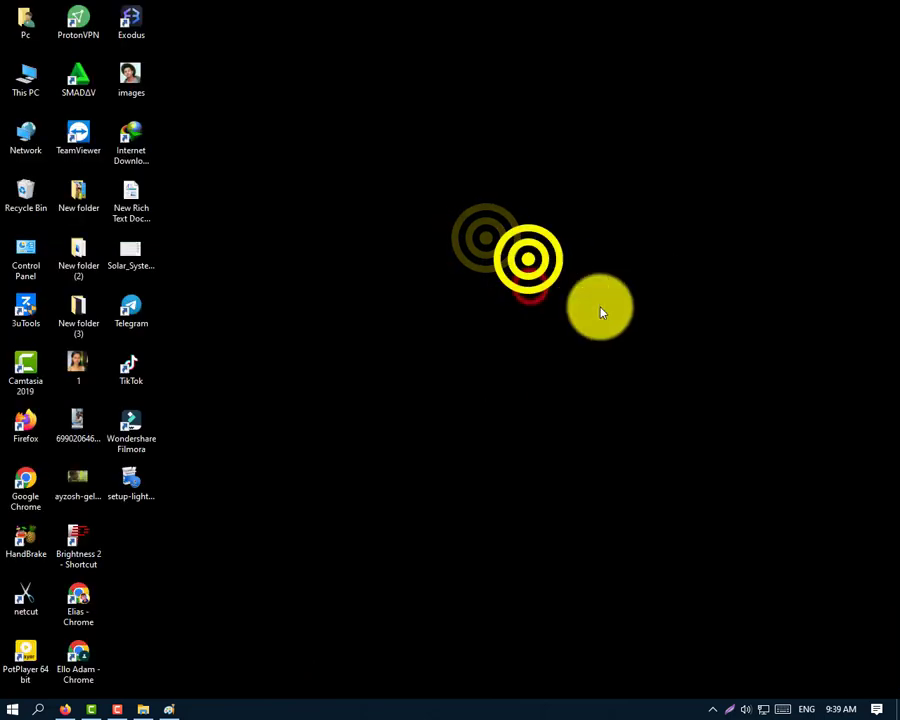
click(580, 295)
right_click(490, 285)
click(522, 330)
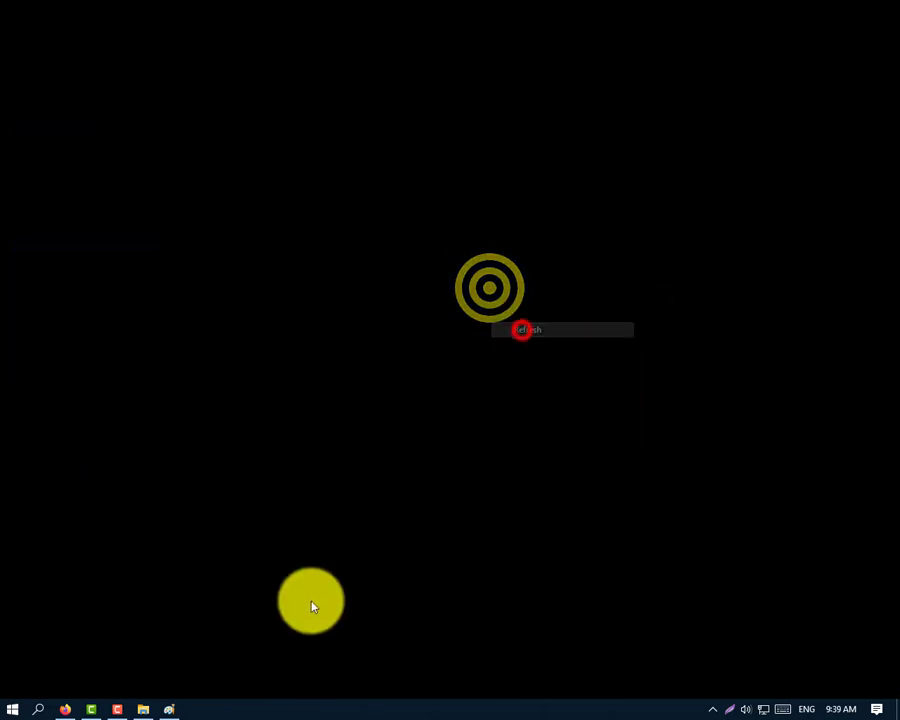
Switch to Firefox, replace the word image search with a new Google search for lightshot, and open the app.prntscr.com result.
click(67, 709)
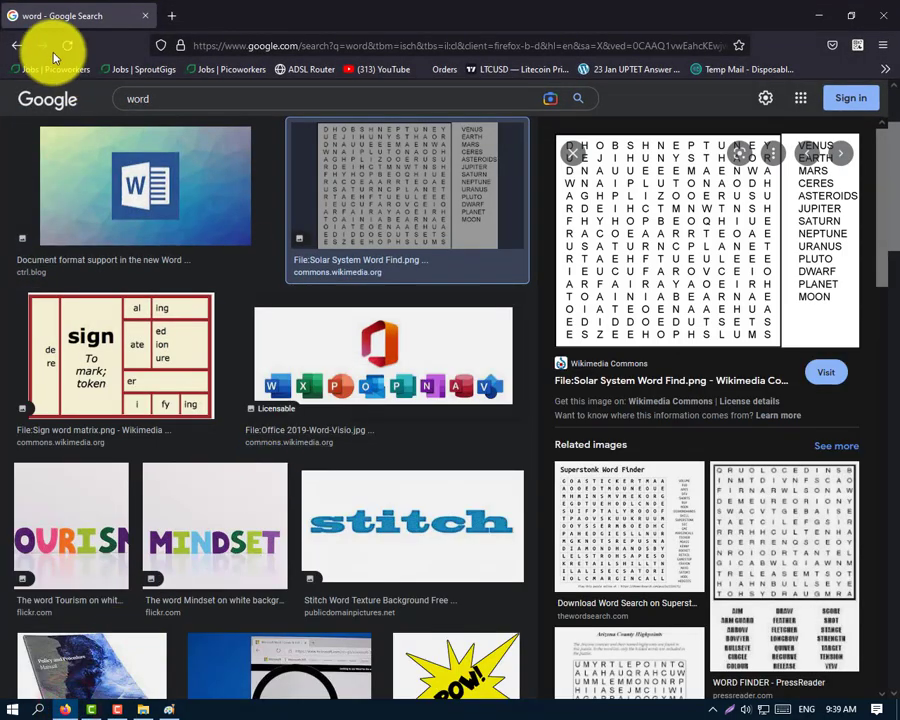
click(171, 17)
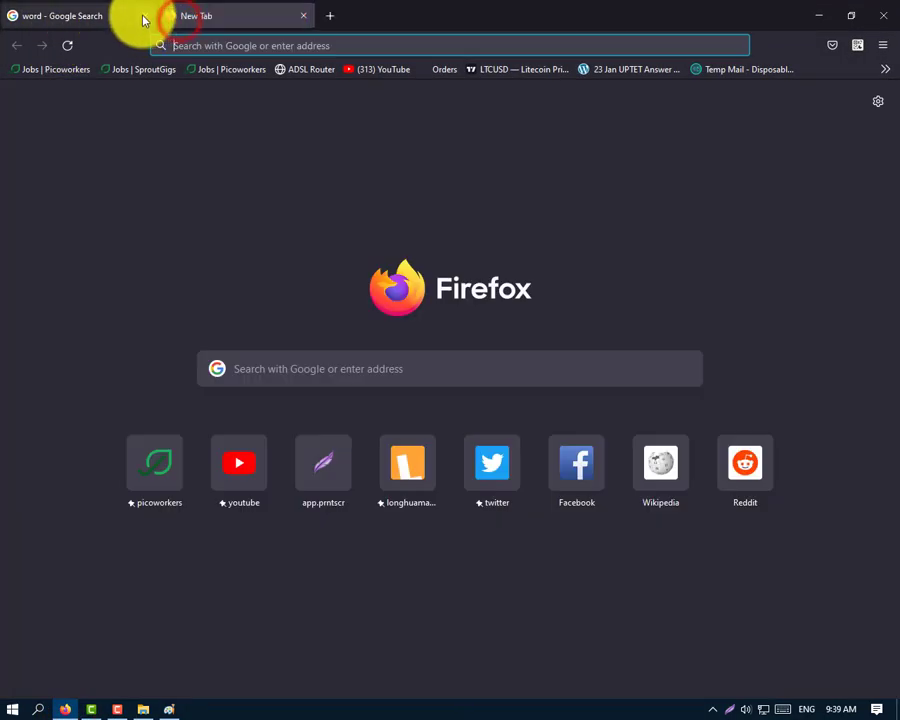
click(142, 15)
text(lig)
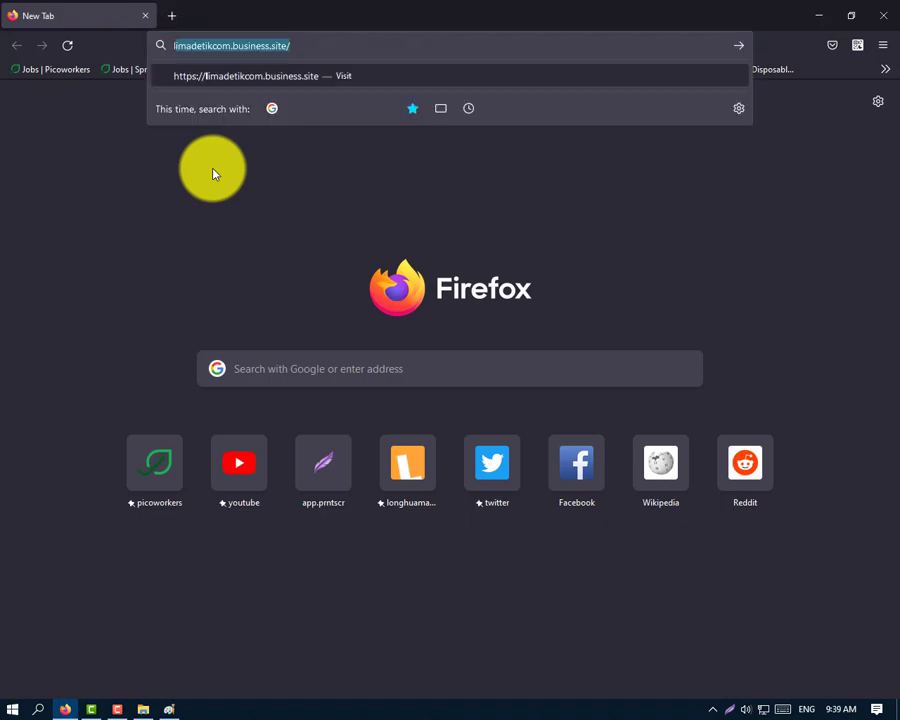
text(h)
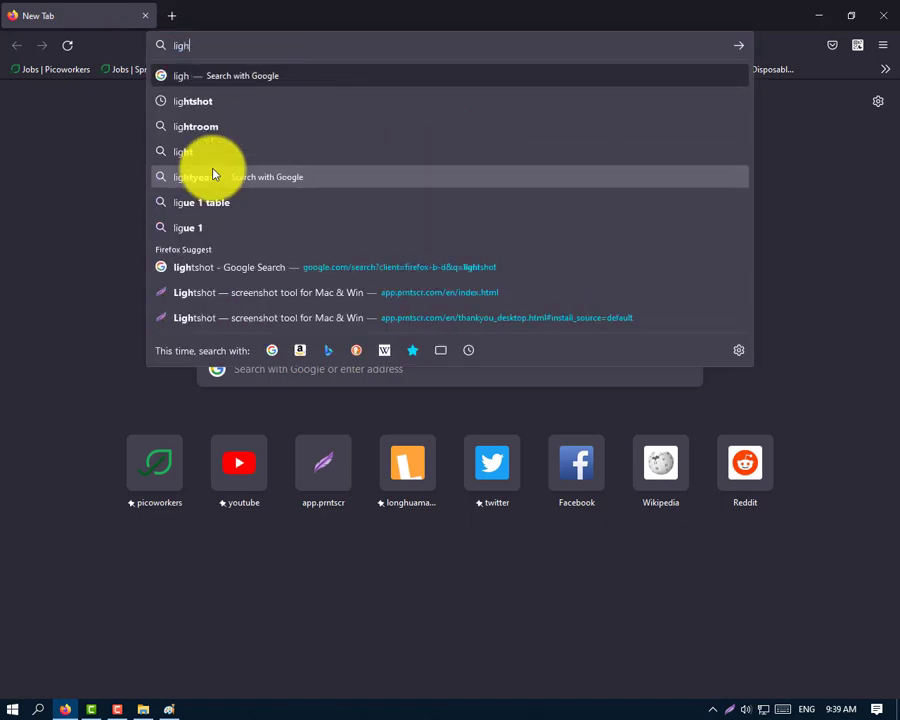
click(197, 110)
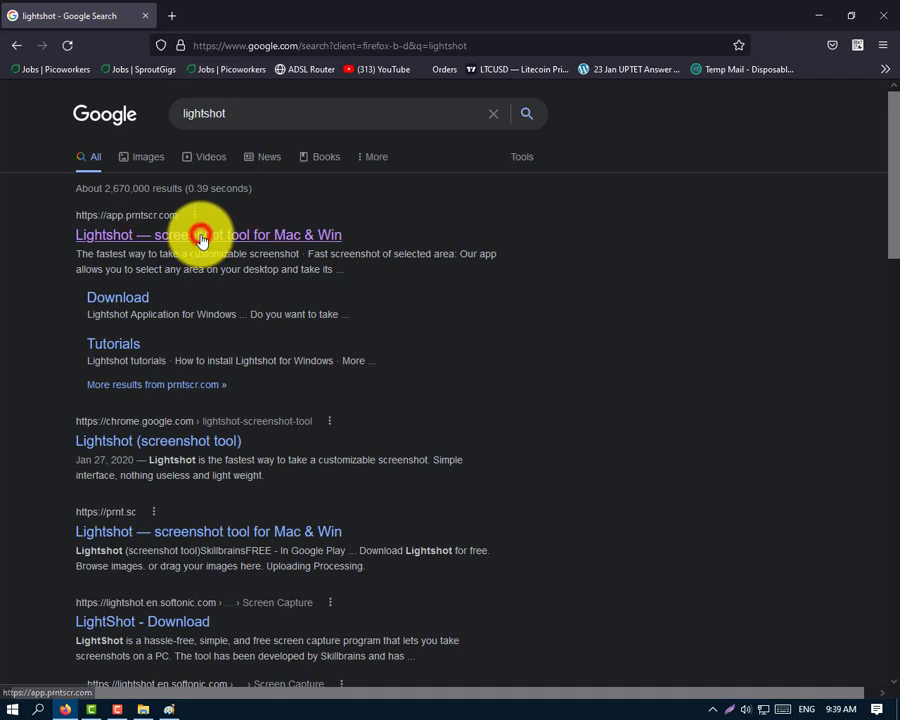
click(201, 236)
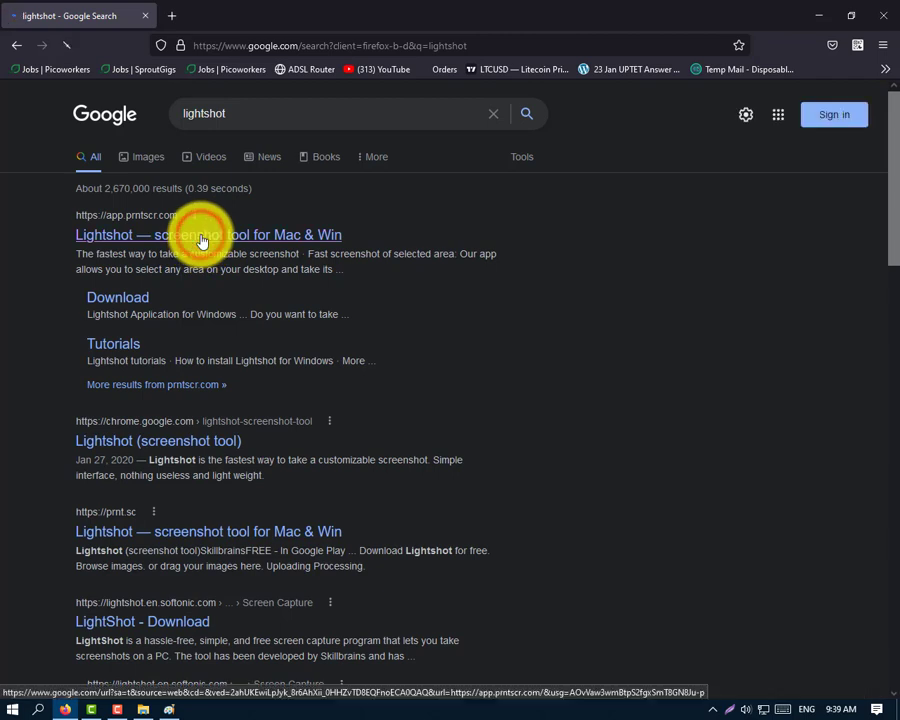